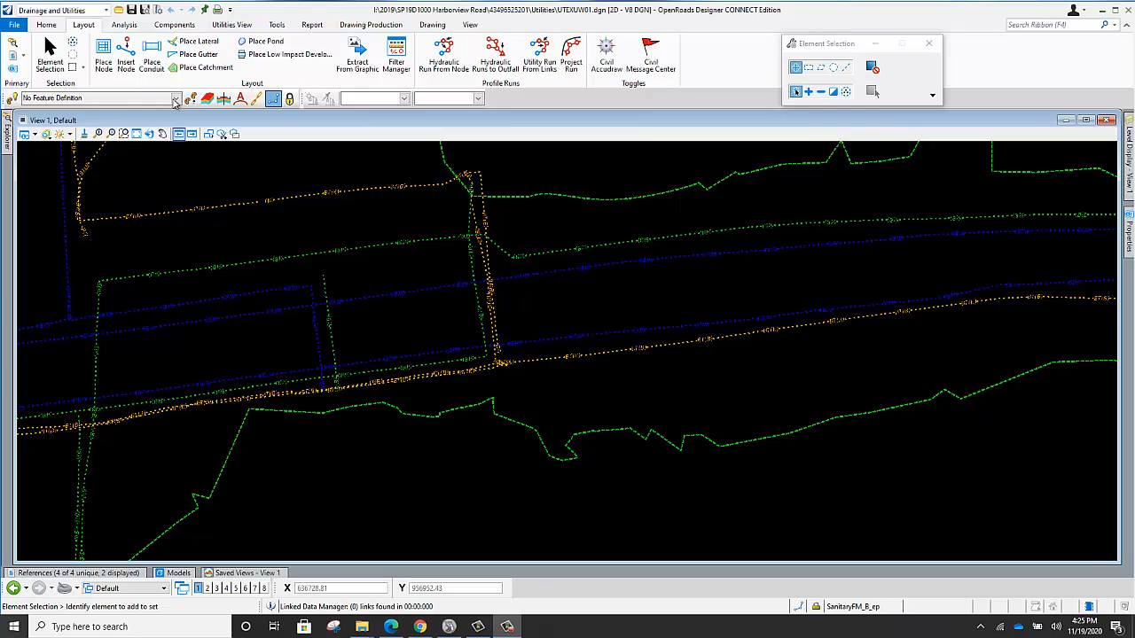
{"action": "left_click", "coordinate": [177, 101]}
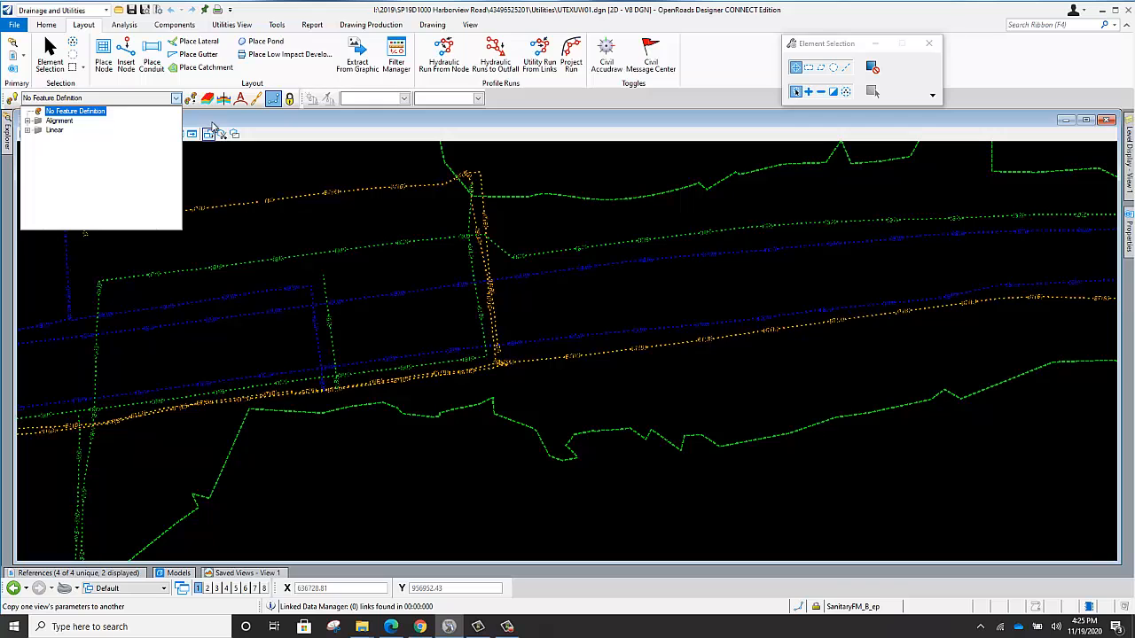
{"action": "left_click", "coordinate": [227, 119]}
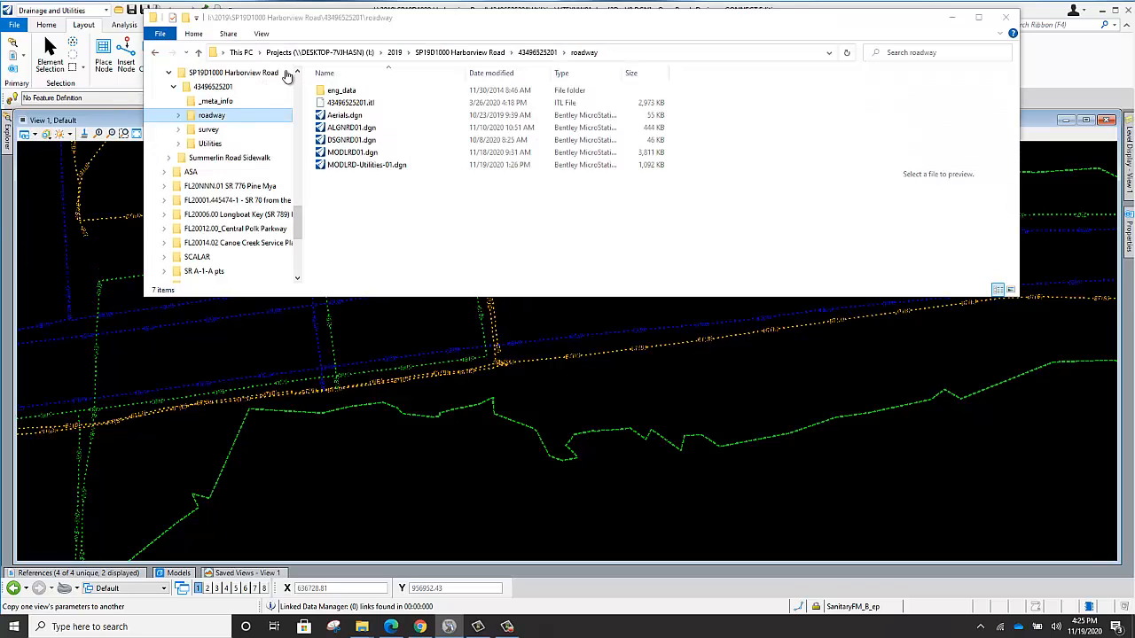
{"action": "left_click", "coordinate": [1062, 58]}
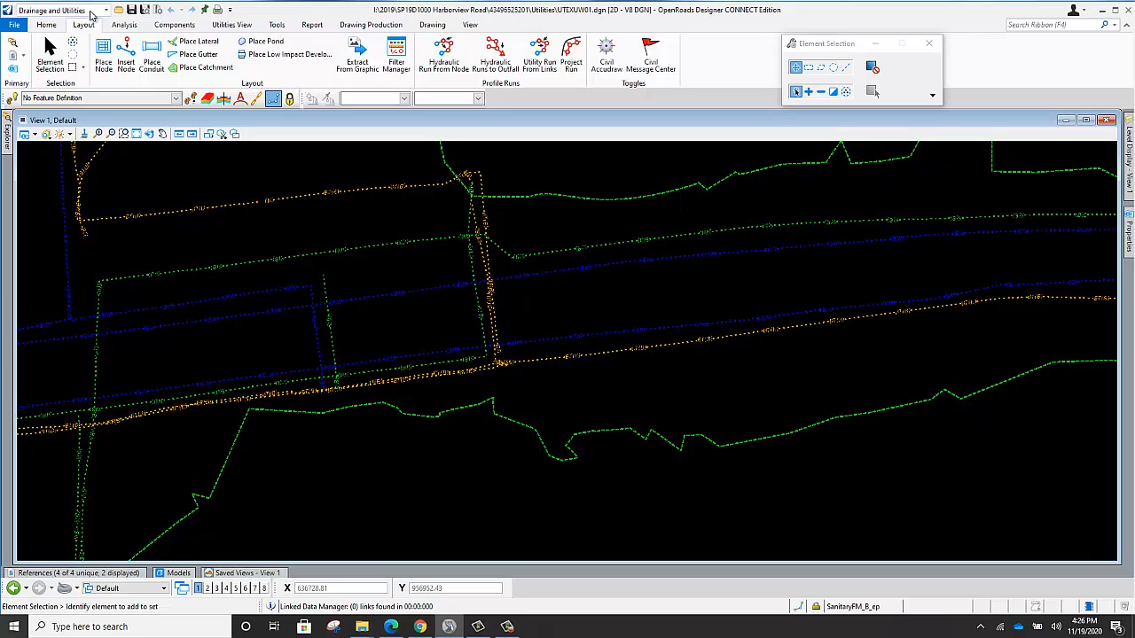
Switch to the OpenRoads Modeling workflow and set up a MODLRD roadway design file with modifier -ExUtlties-, sequence 01 and Charlotte county.
{"action": "left_click", "coordinate": [89, 12]}
{"action": "left_click", "coordinate": [66, 26]}
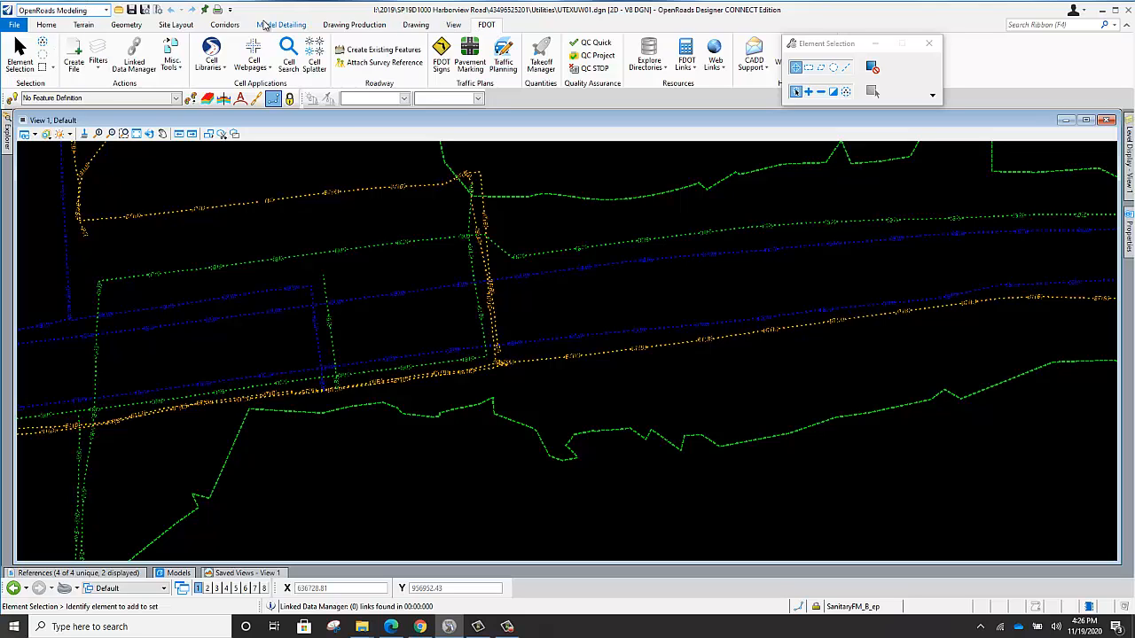
{"action": "left_click", "coordinate": [76, 50]}
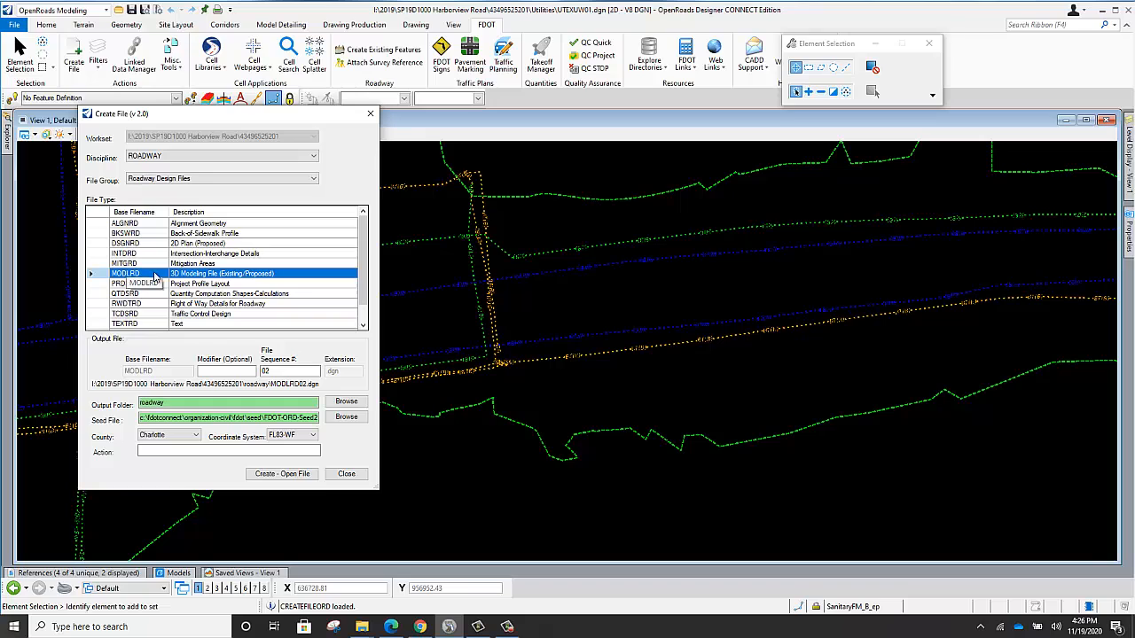
{"action": "left_click", "coordinate": [213, 371]}
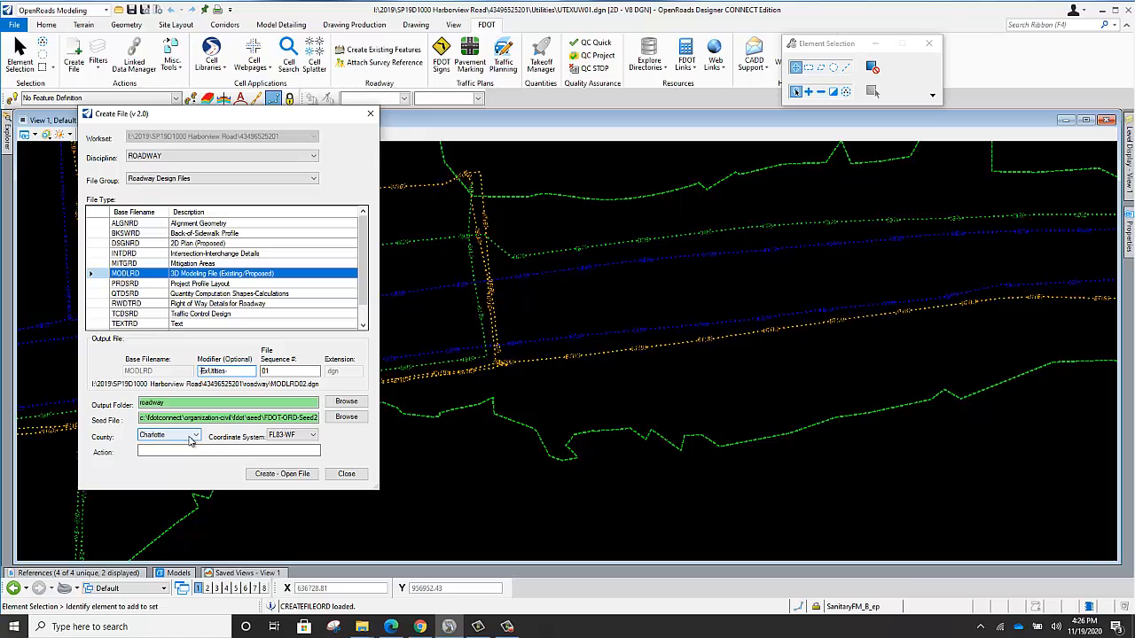
{"action": "left_click", "coordinate": [191, 436]}
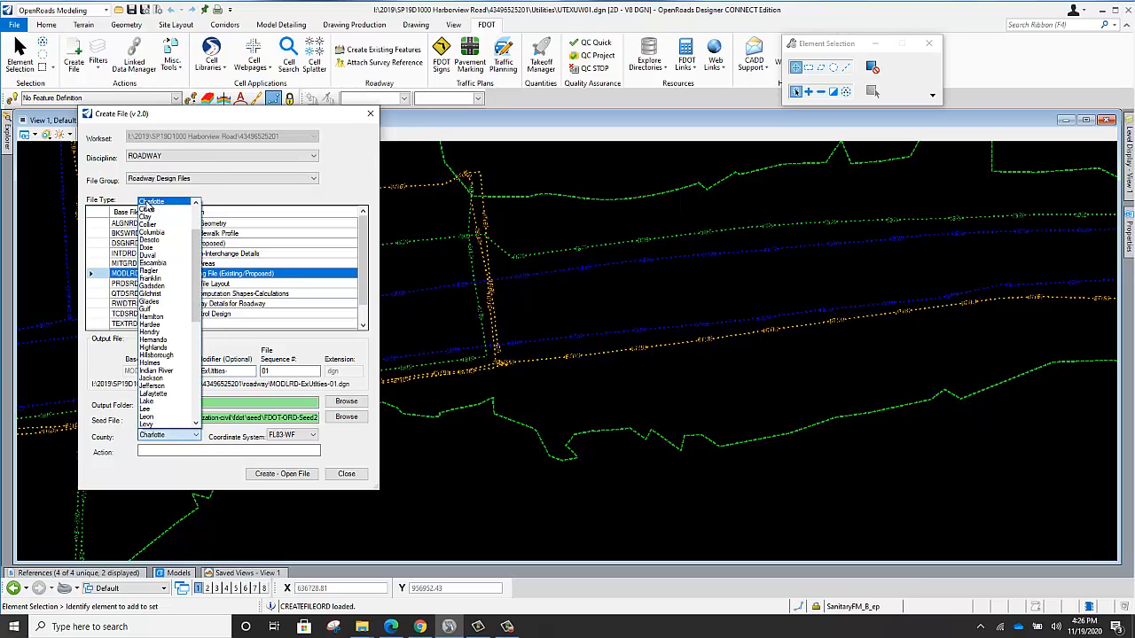
{"action": "left_click", "coordinate": [149, 203]}
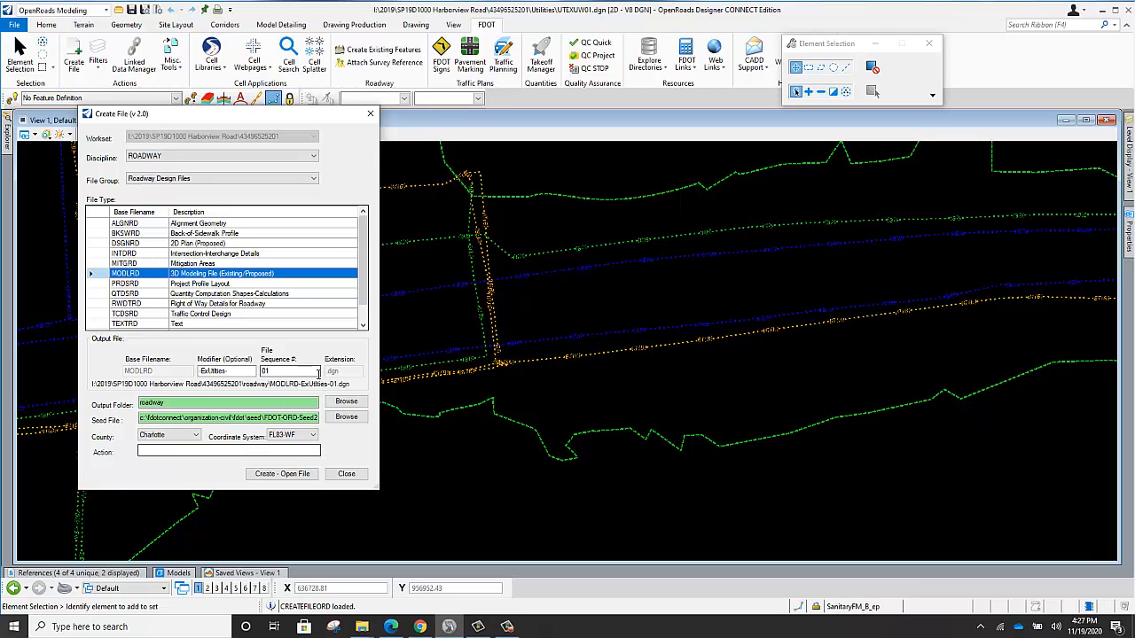
Create and open MODLRD-ExUtlties-01.dgn with the active FDOT WorkSpace and WorkSet, and close the file creation dialog.
{"action": "left_click", "coordinate": [286, 475]}
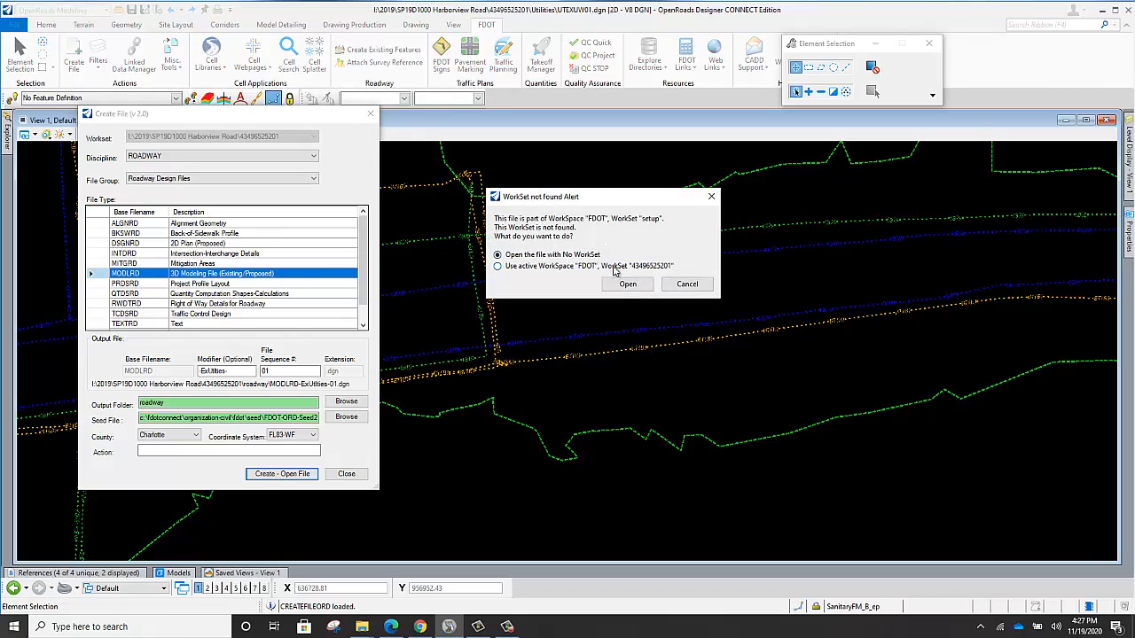
{"action": "left_click", "coordinate": [532, 267]}
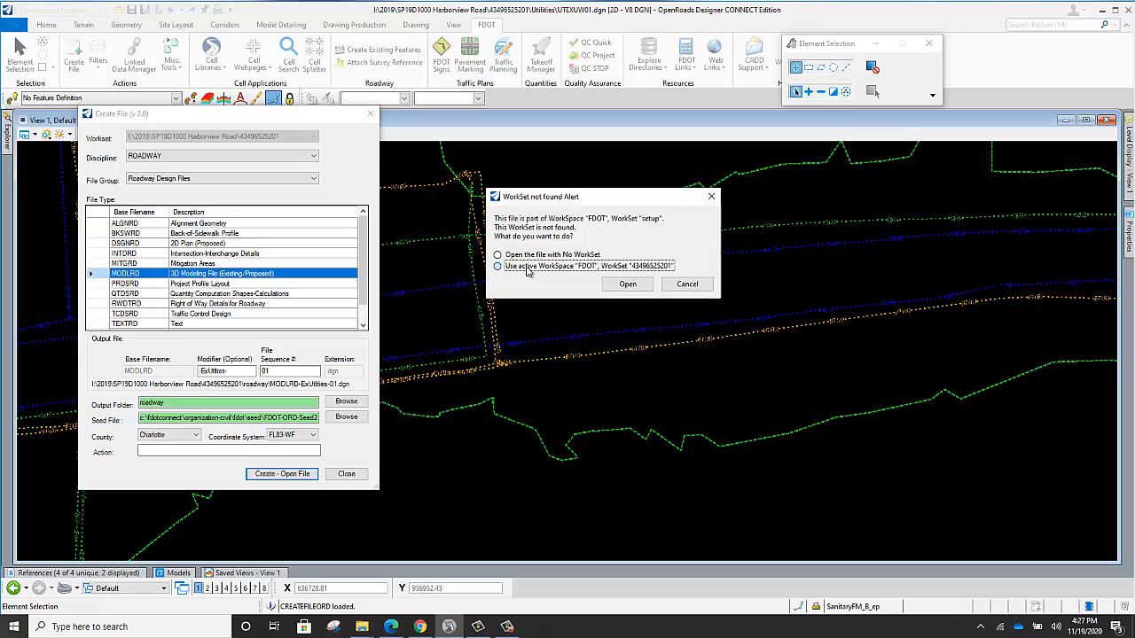
{"action": "left_click", "coordinate": [627, 285]}
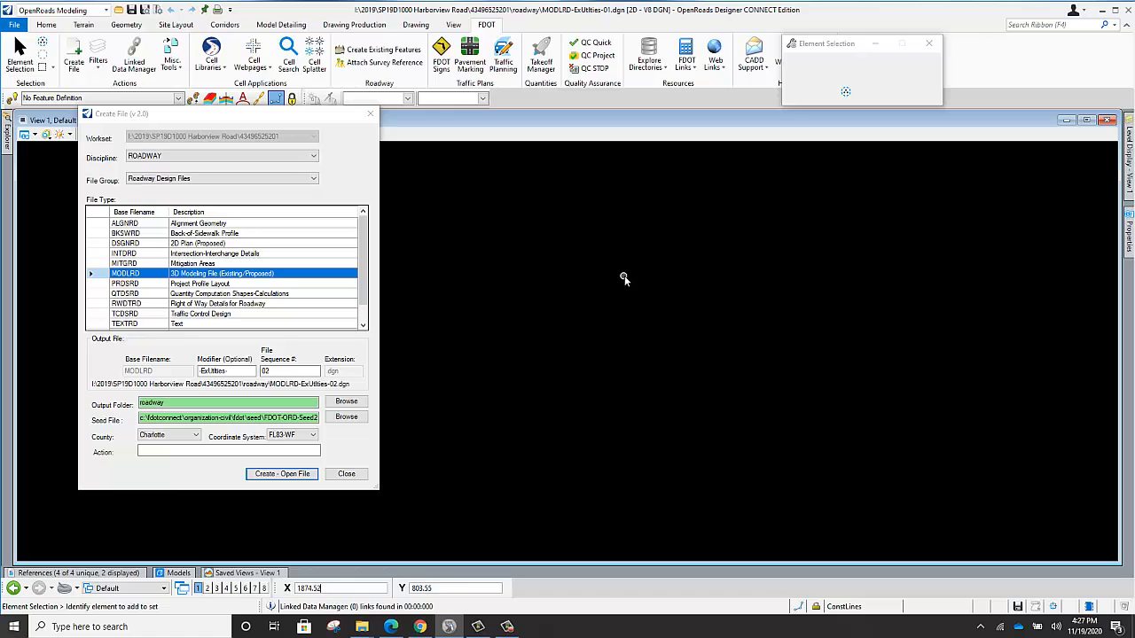
{"action": "left_click", "coordinate": [349, 474]}
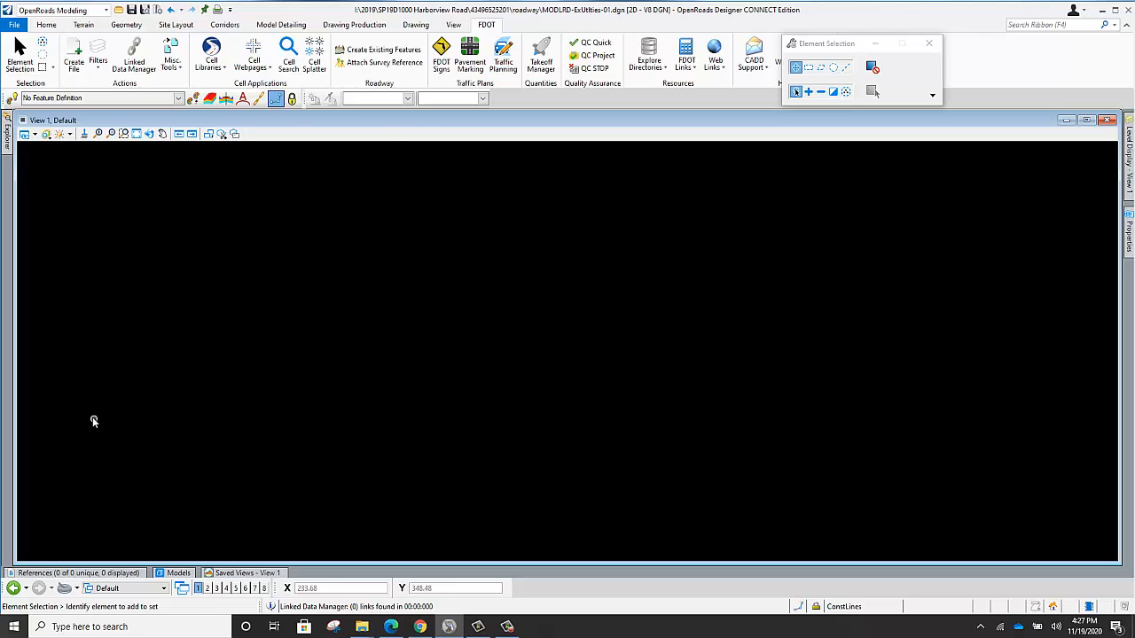
Attach UTEXUW01.dgn from the project's Utilities folder as a reference.
{"action": "left_click", "coordinate": [103, 573]}
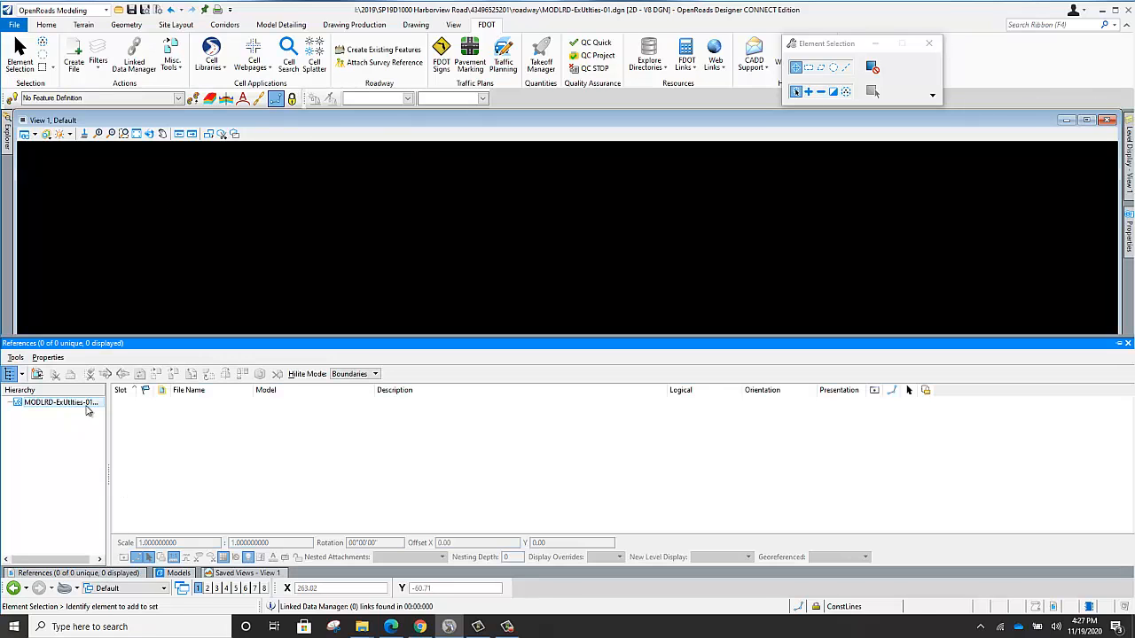
{"action": "left_click", "coordinate": [38, 376]}
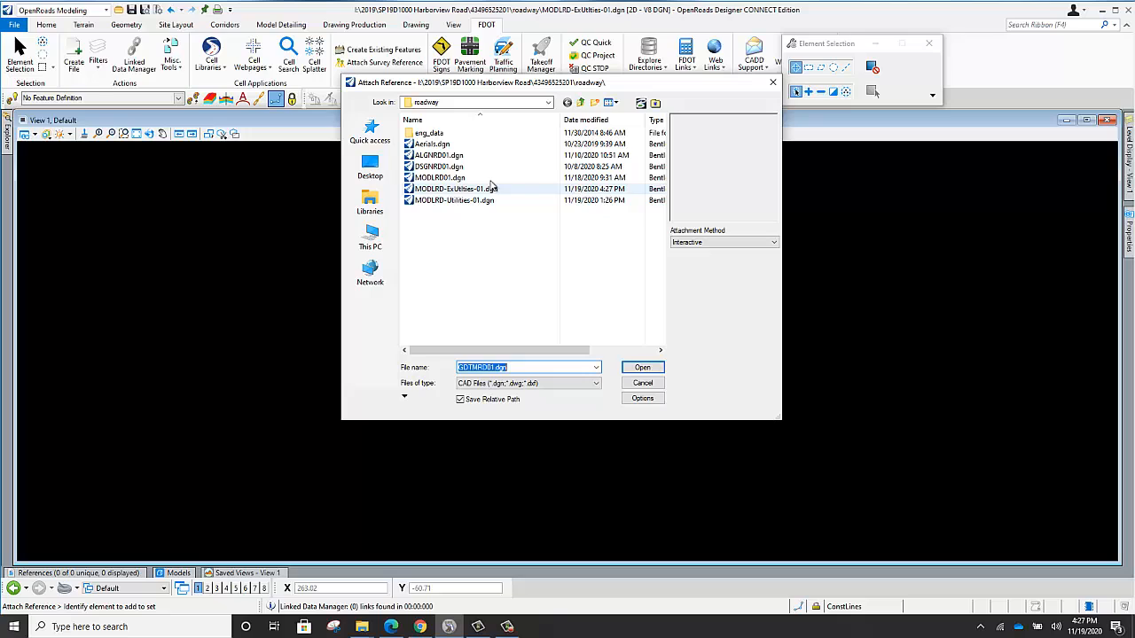
{"action": "left_click", "coordinate": [581, 102]}
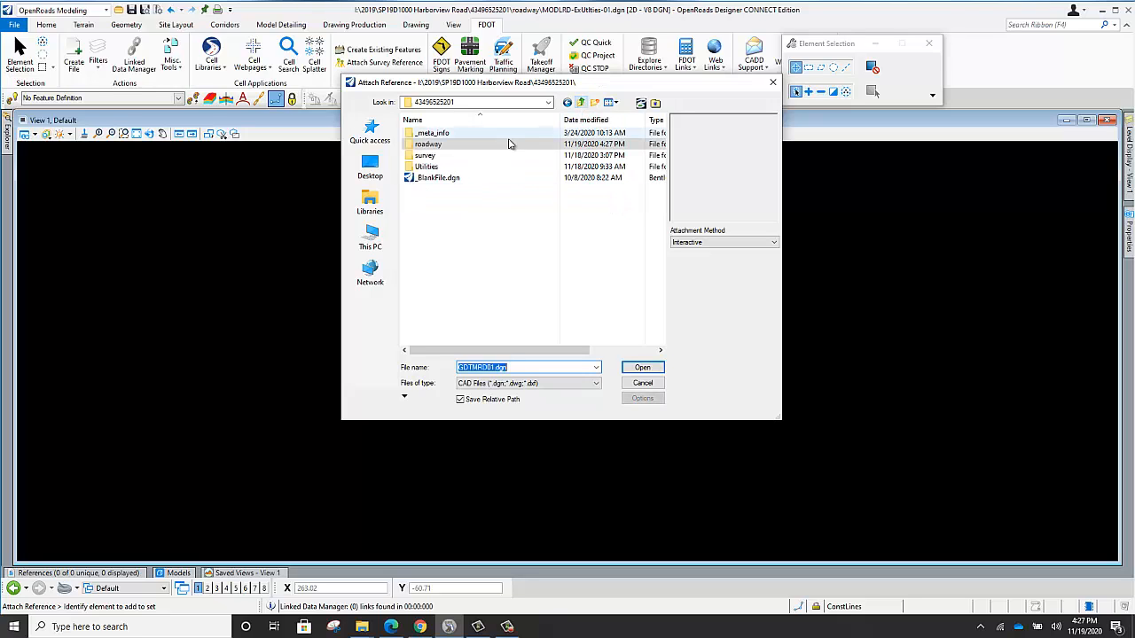
{"action": "double_click", "coordinate": [427, 167]}
{"action": "left_click", "coordinate": [441, 144]}
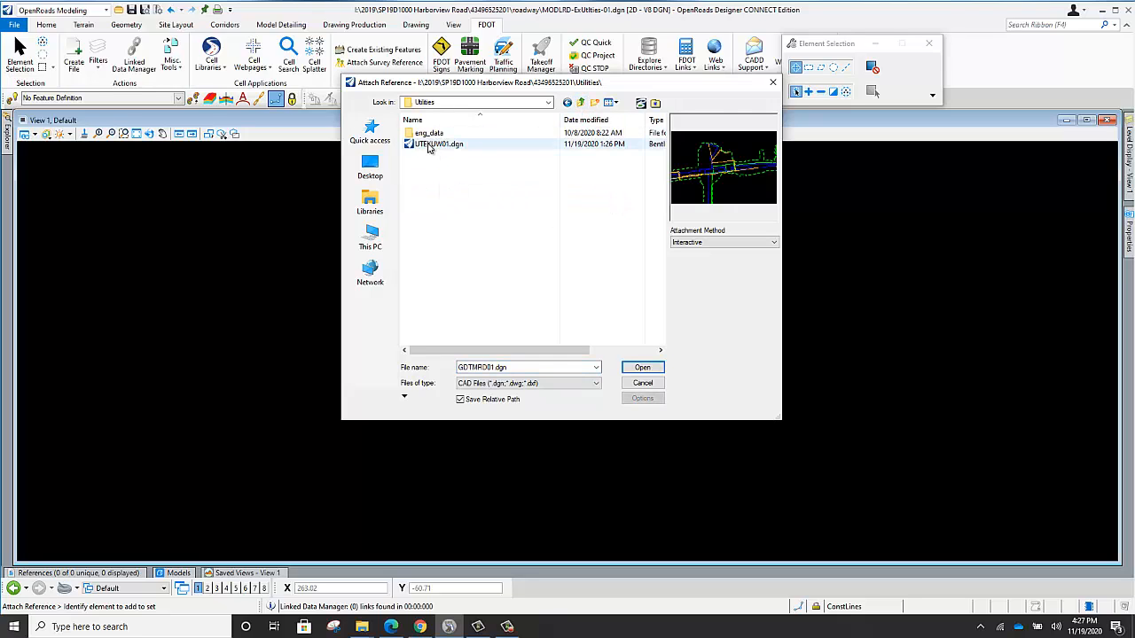
{"action": "left_click", "coordinate": [638, 367]}
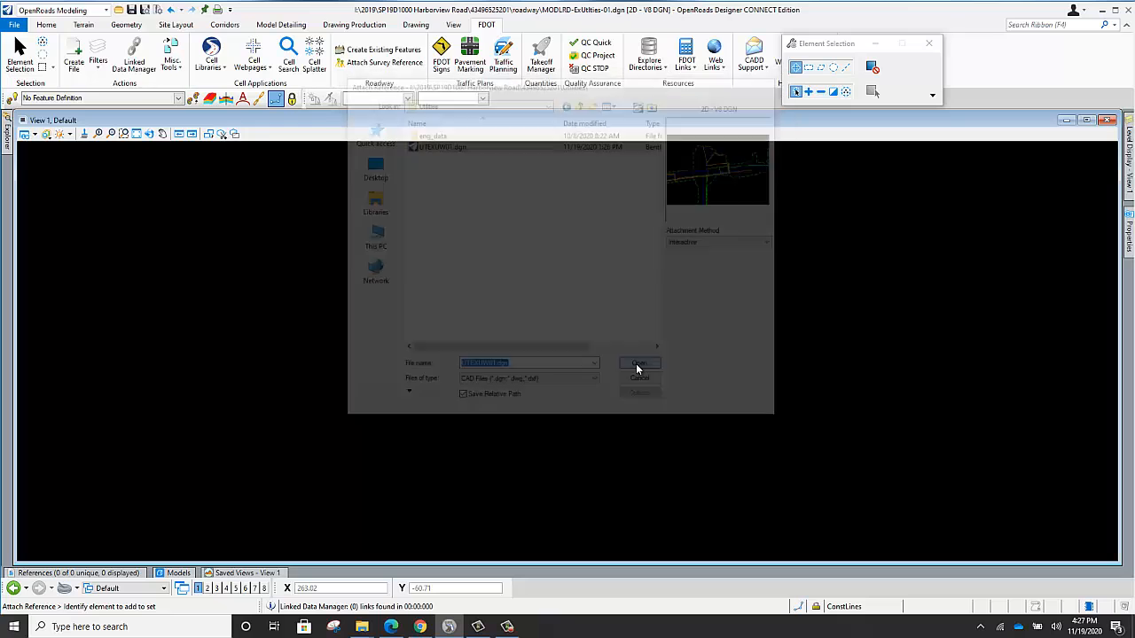
{"action": "left_click", "coordinate": [674, 448]}
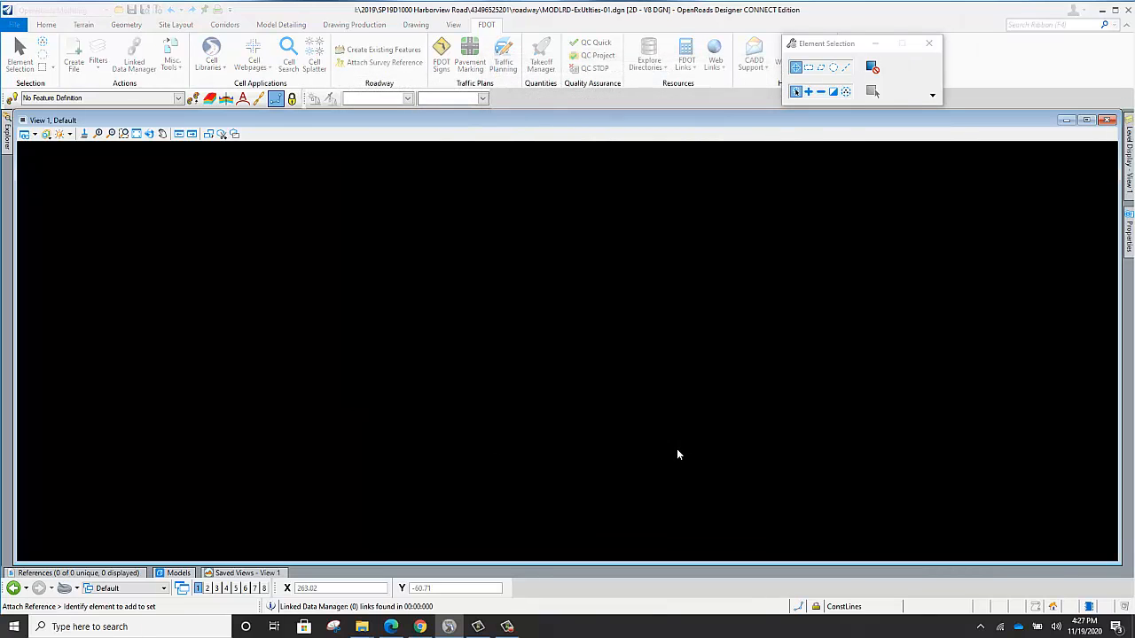
Attach the terrain file GDTMRD01.dgn from the project's survey folder as a reference.
{"action": "left_click", "coordinate": [58, 573]}
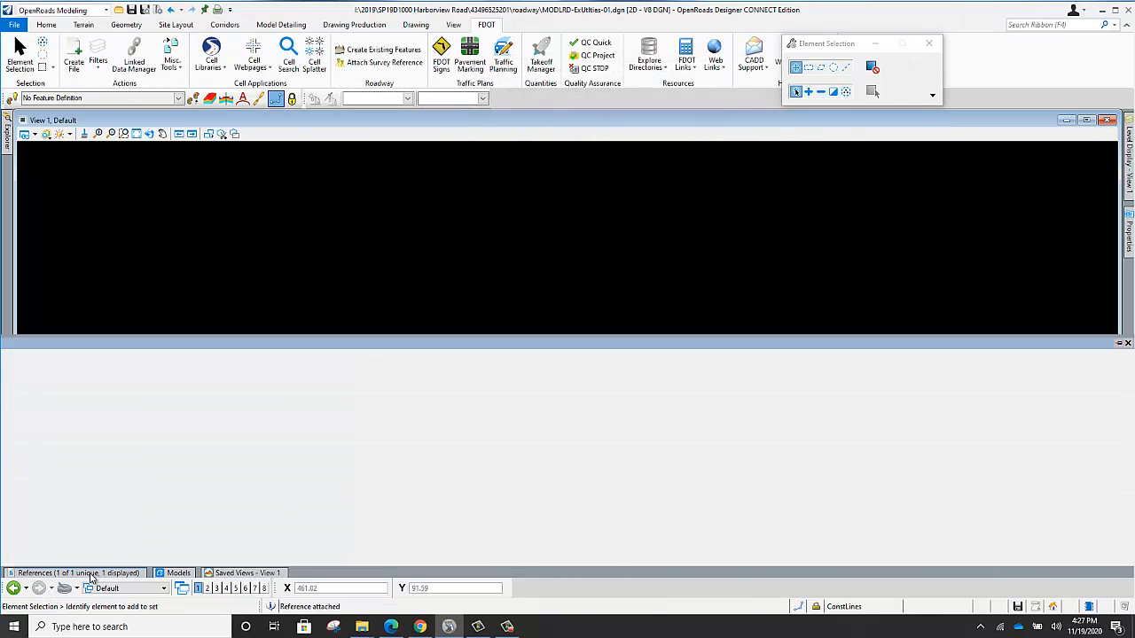
{"action": "left_click", "coordinate": [37, 373]}
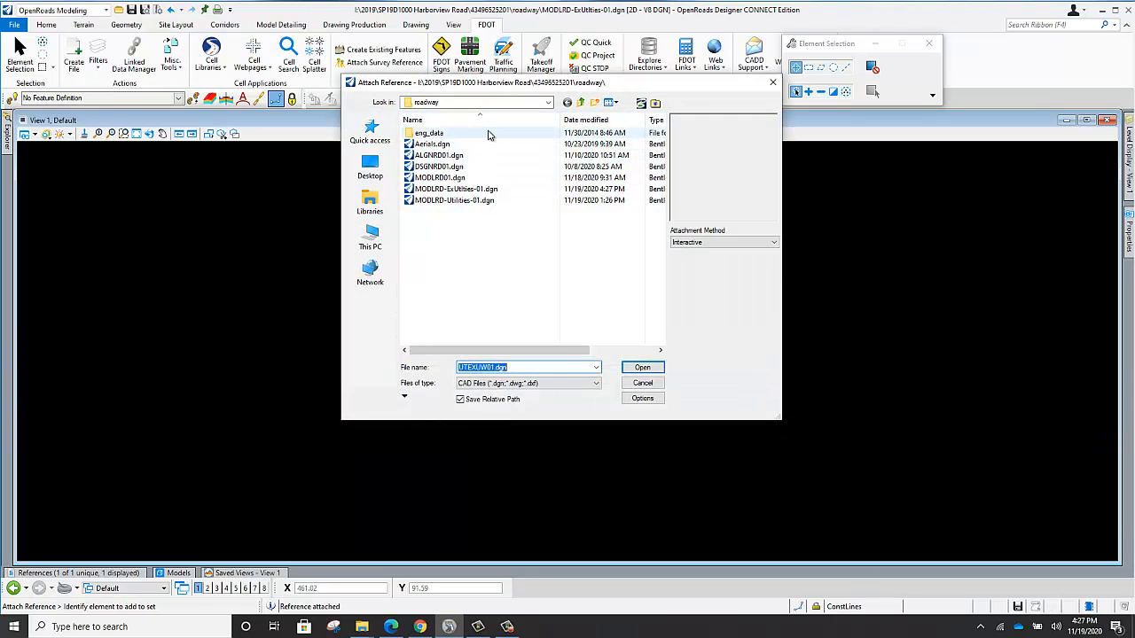
{"action": "left_click", "coordinate": [580, 104]}
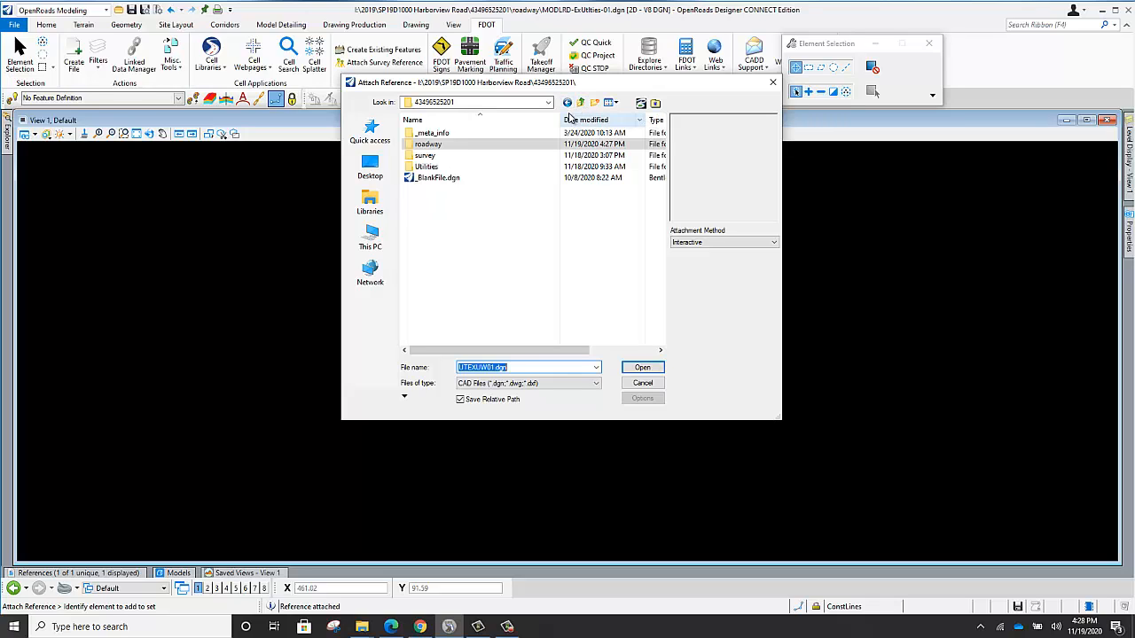
{"action": "double_click", "coordinate": [426, 158]}
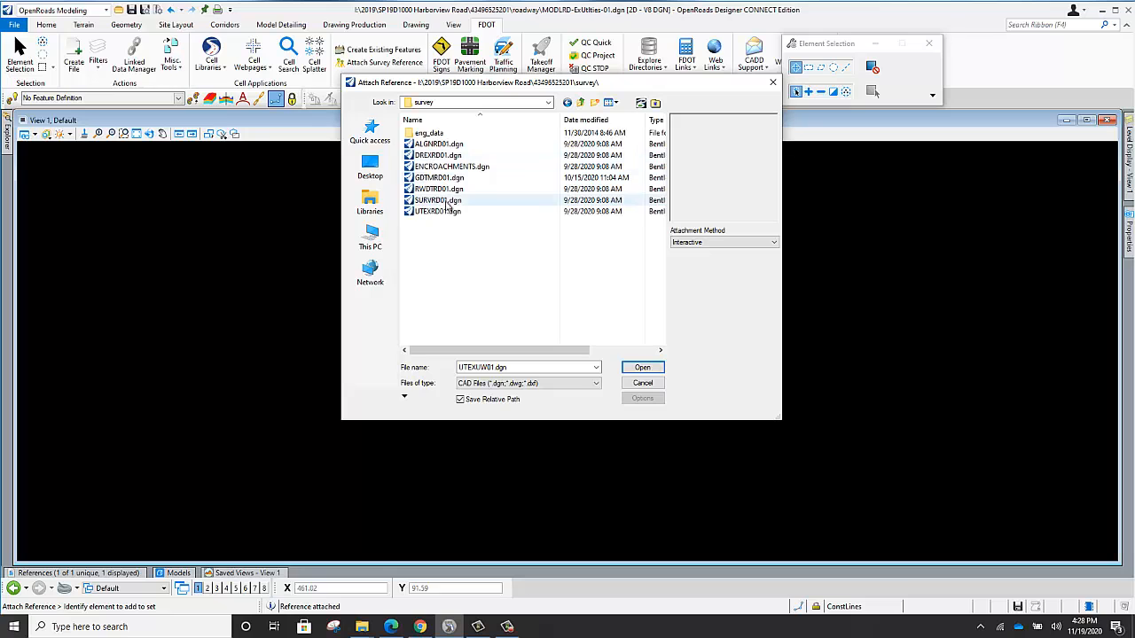
{"action": "left_click", "coordinate": [438, 178]}
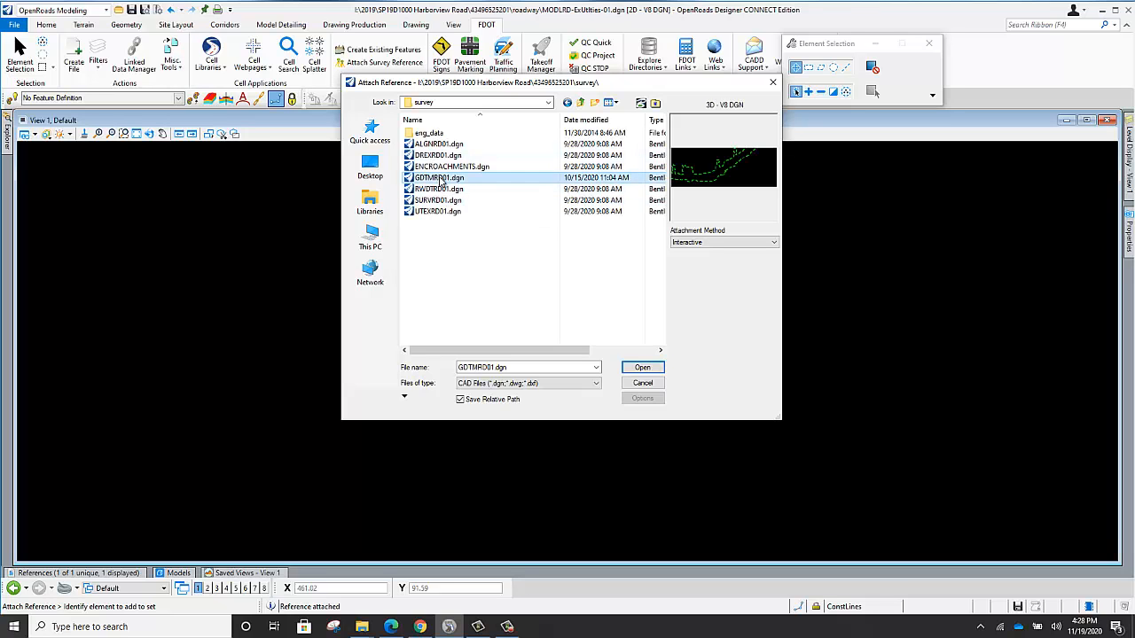
{"action": "left_click", "coordinate": [640, 368]}
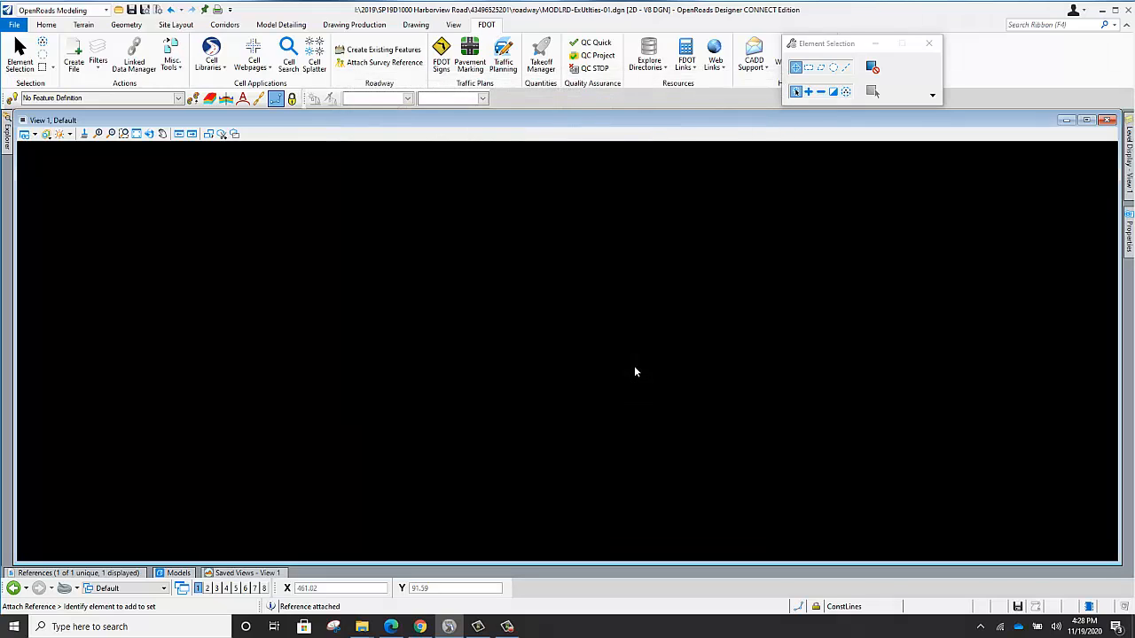
{"action": "left_click", "coordinate": [693, 451]}
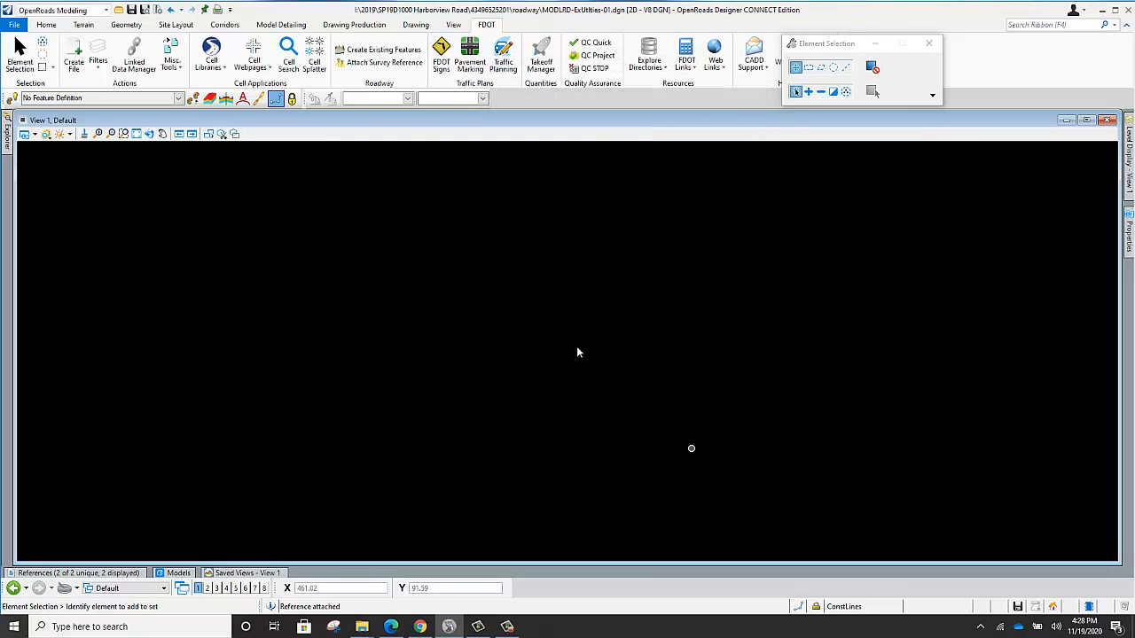
Fit the references in the view and set the terrain from GDTMRD01.dgn as the active terrain model.
{"action": "left_click", "coordinate": [136, 134]}
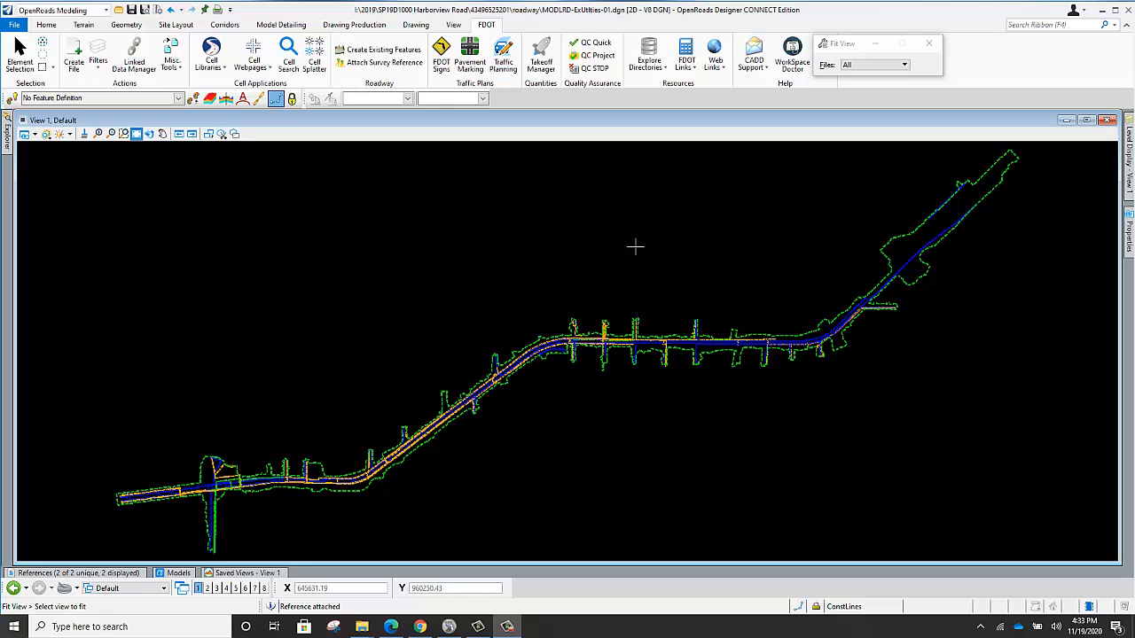
{"action": "left_click", "coordinate": [20, 53]}
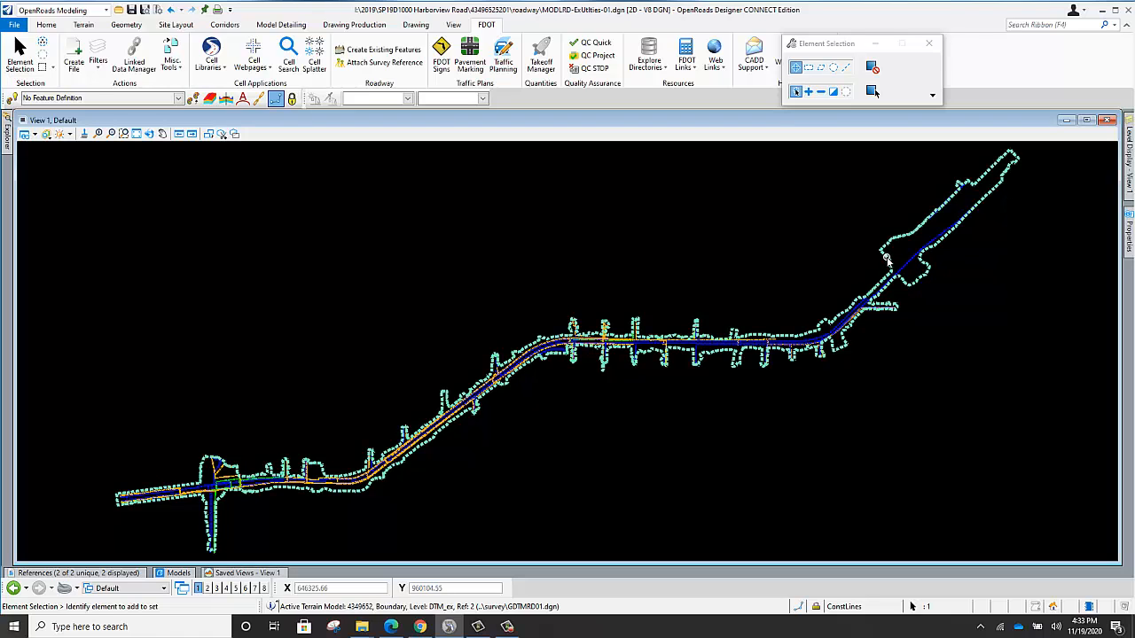
{"action": "left_click", "coordinate": [889, 258]}
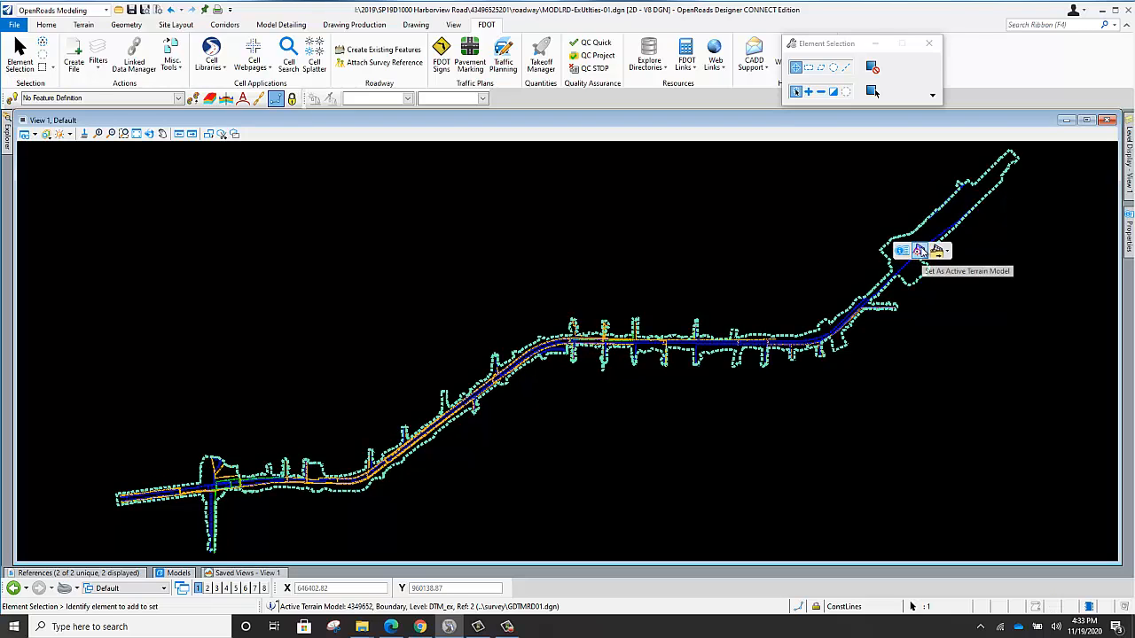
{"action": "left_click", "coordinate": [922, 252]}
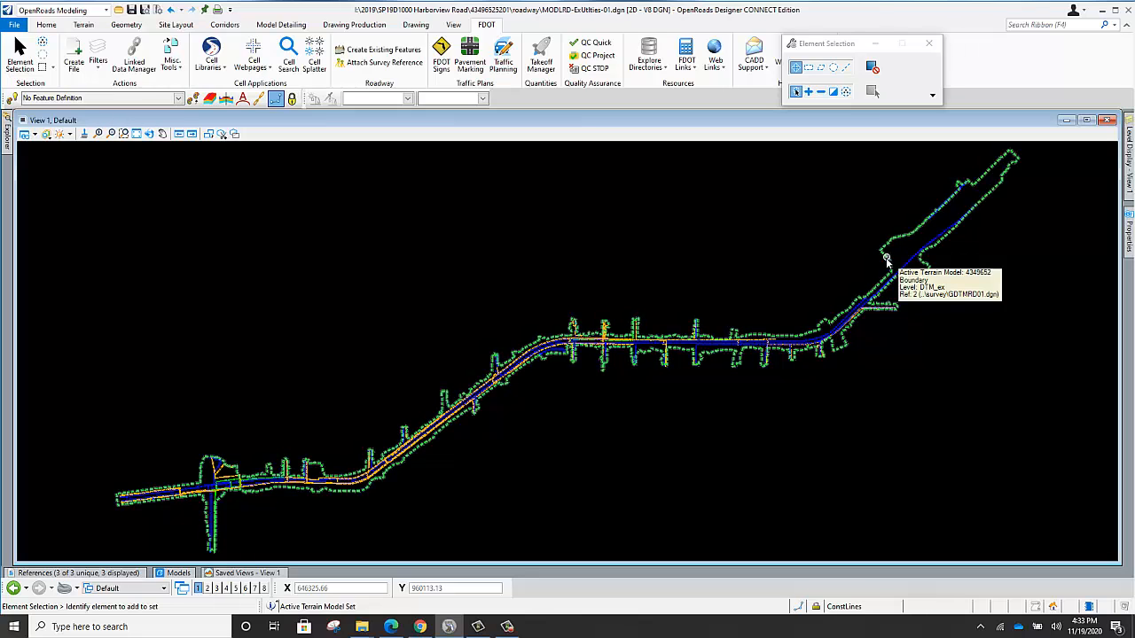
Inspect the active terrain model's properties, including its feature display options and Override Symbology setting.
{"action": "left_click", "coordinate": [885, 256]}
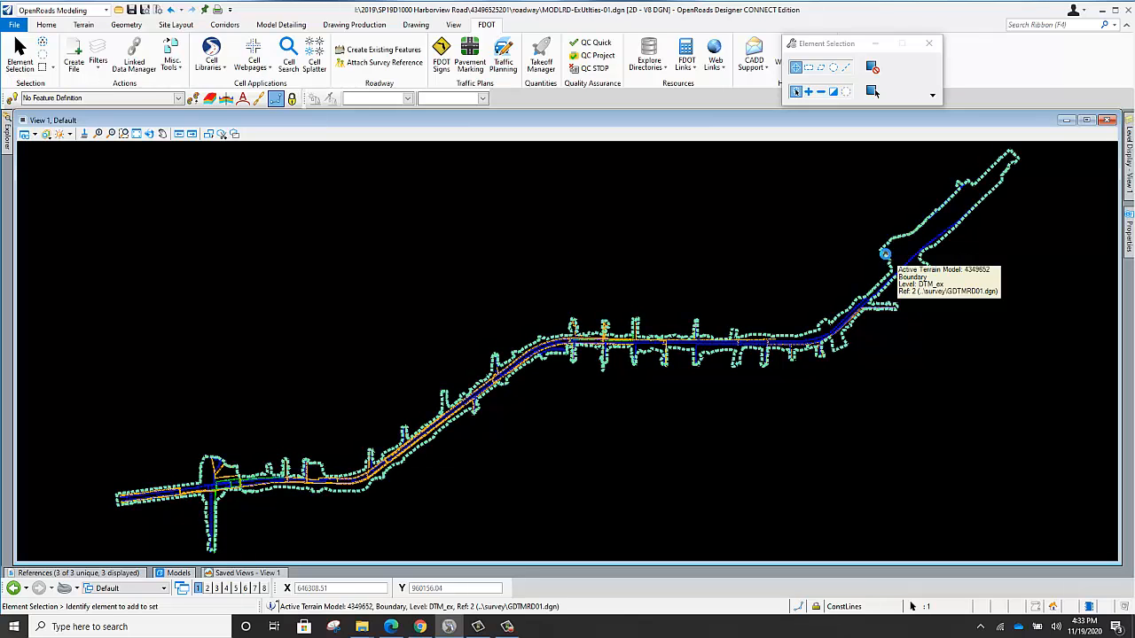
{"action": "mouse_move", "coordinate": [902, 252]}
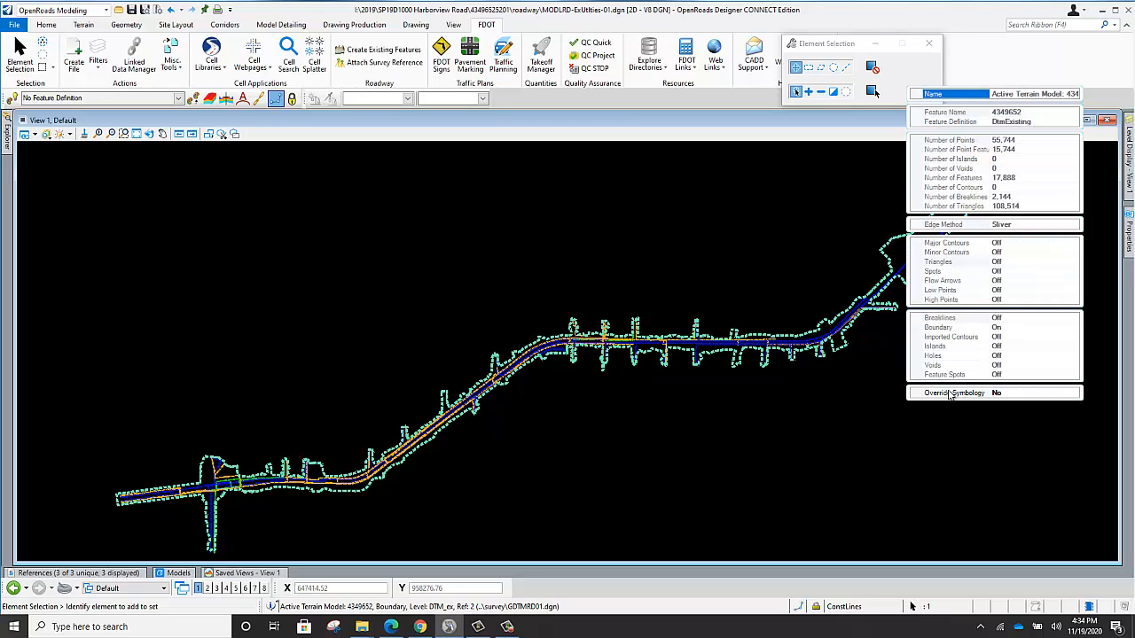
{"action": "left_click", "coordinate": [948, 393]}
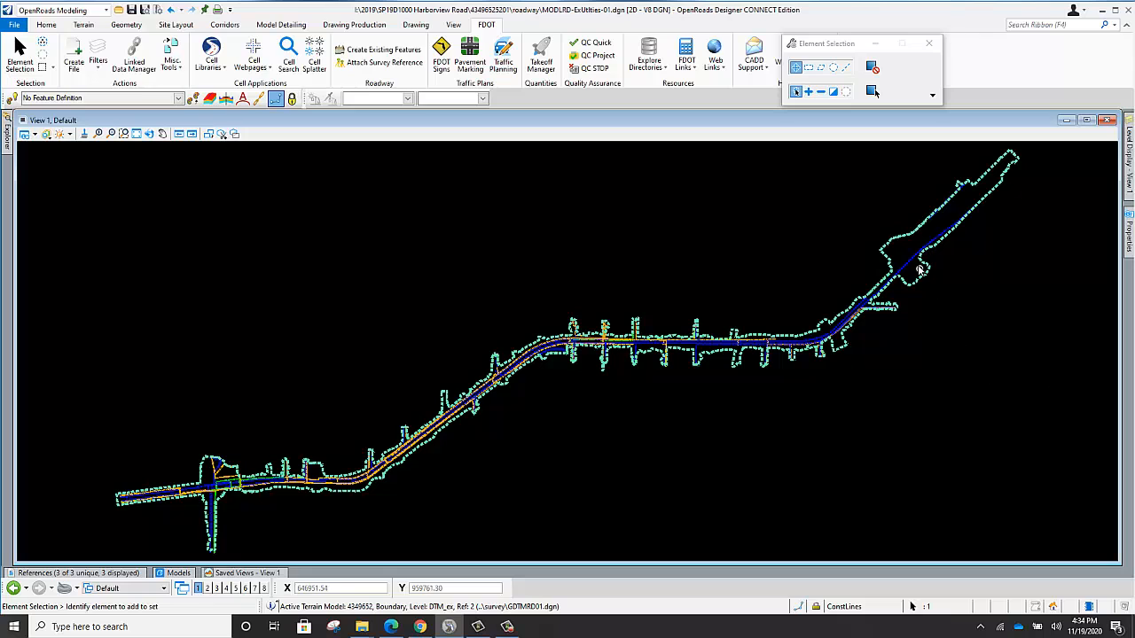
{"action": "mouse_move", "coordinate": [922, 235]}
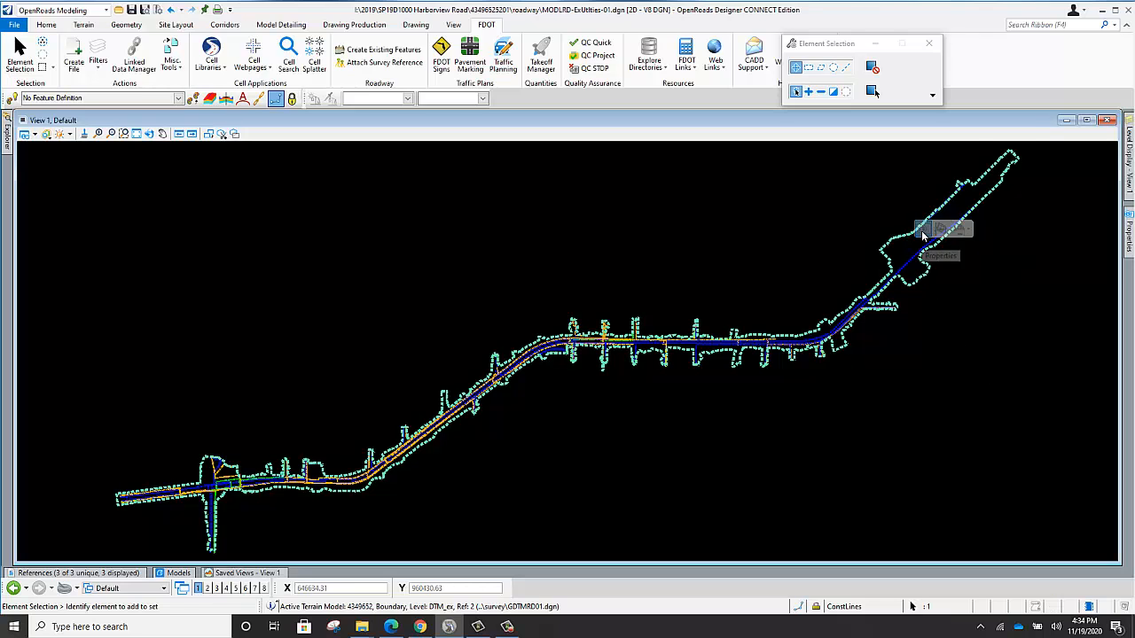
{"action": "left_click", "coordinate": [975, 374]}
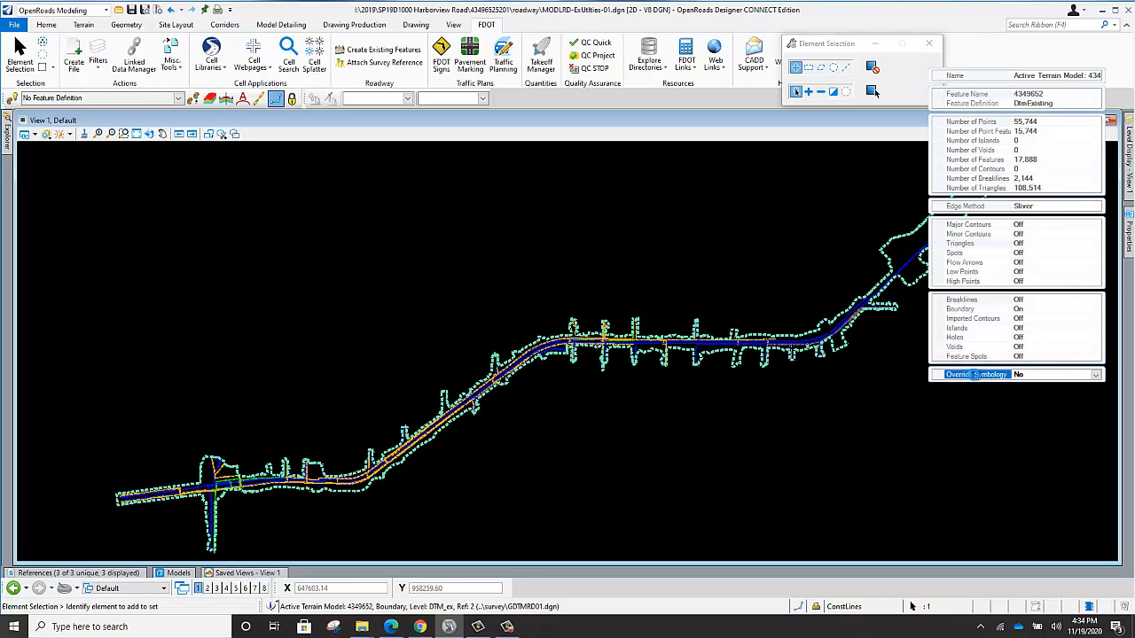
{"action": "double_click", "coordinate": [975, 374]}
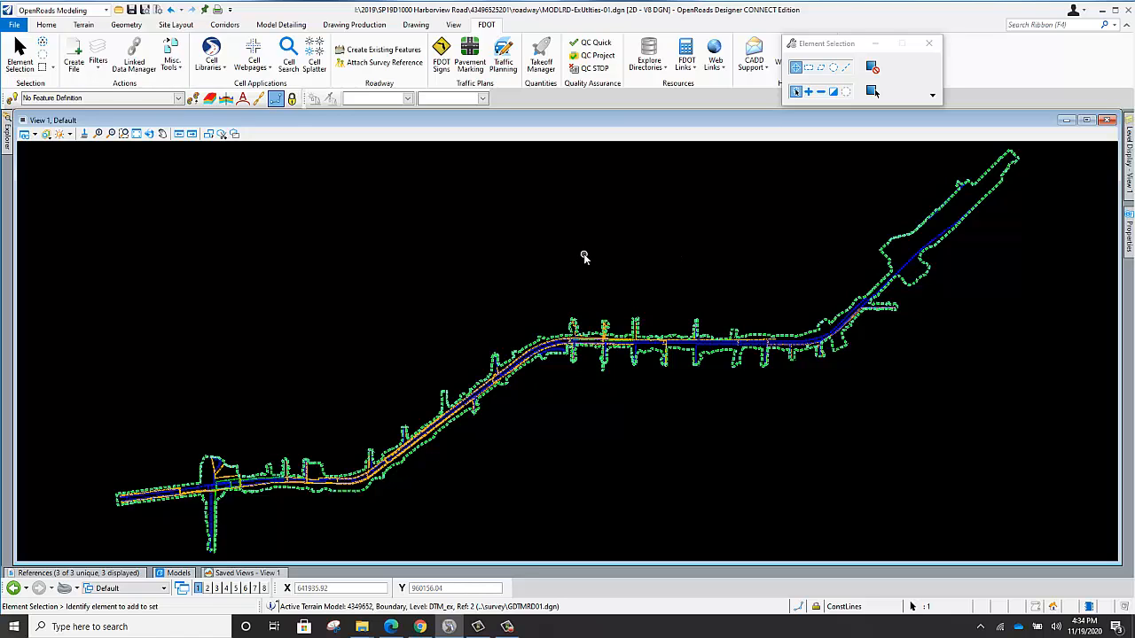
Arrange the display as 2 Views Plan/3D and fit the full project in both the plan and 3D views.
{"action": "right_click", "coordinate": [506, 214]}
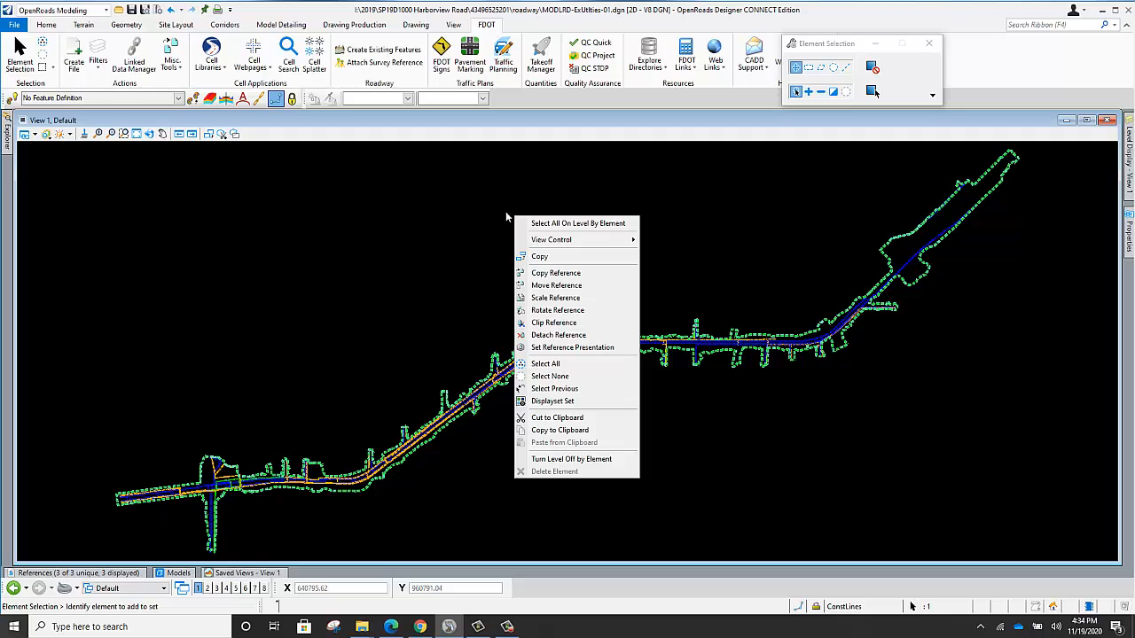
{"action": "mouse_move", "coordinate": [592, 242]}
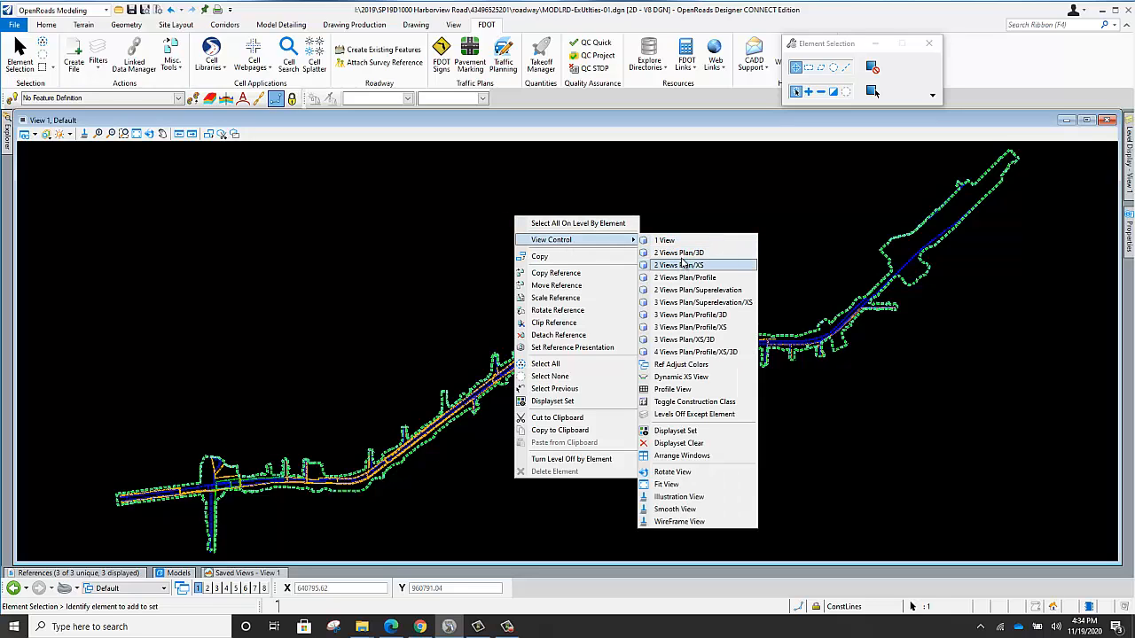
{"action": "left_click", "coordinate": [682, 255]}
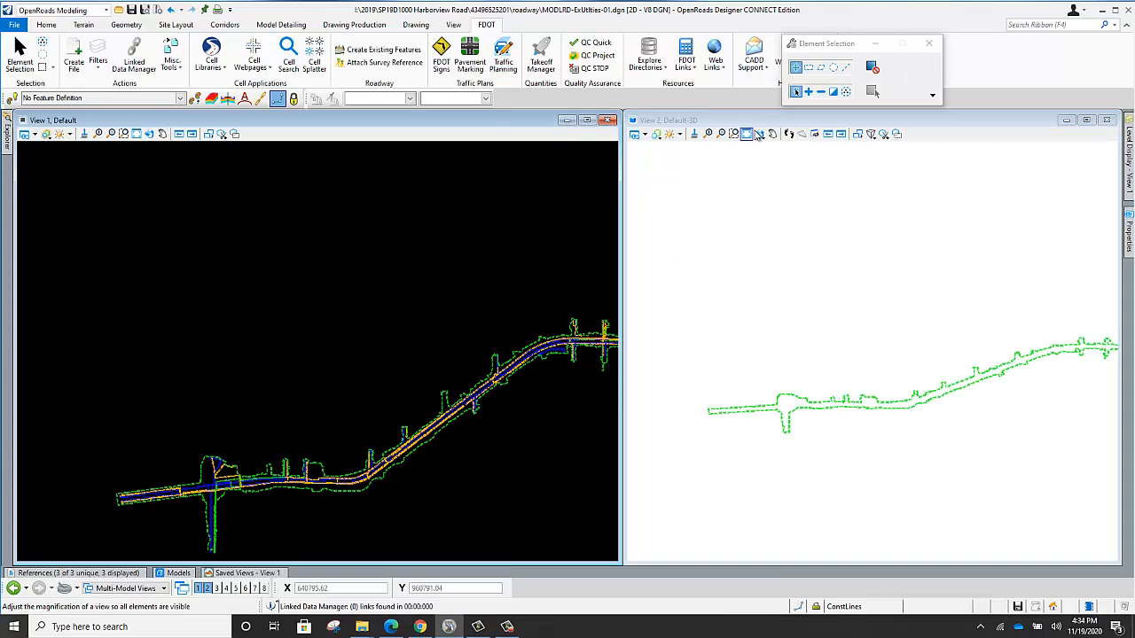
{"action": "left_click", "coordinate": [747, 133]}
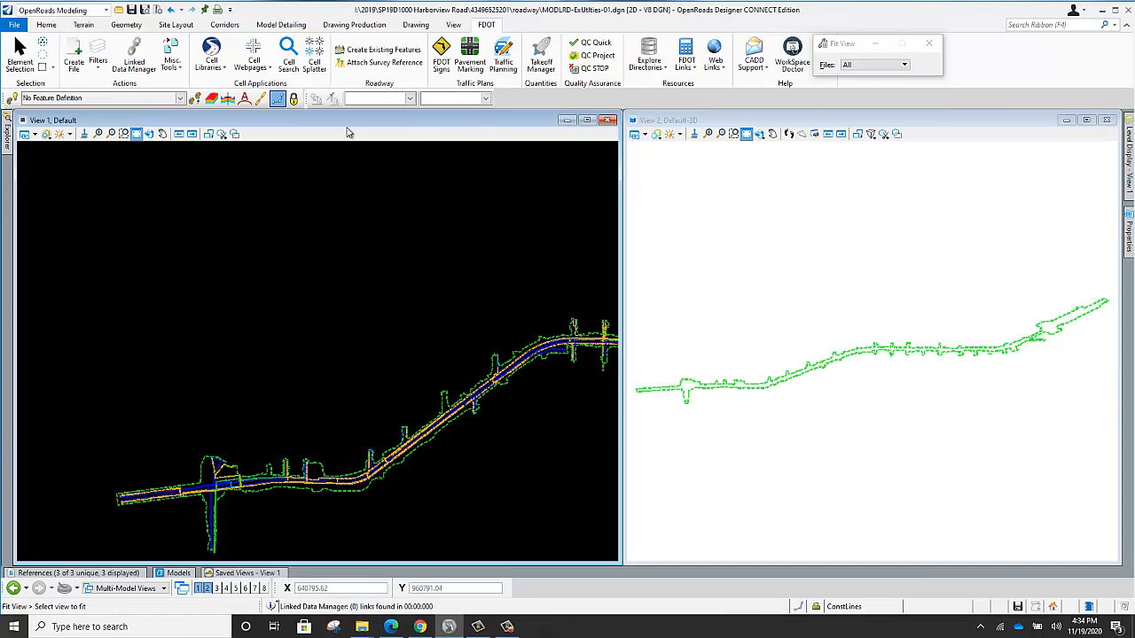
{"action": "left_click", "coordinate": [135, 133]}
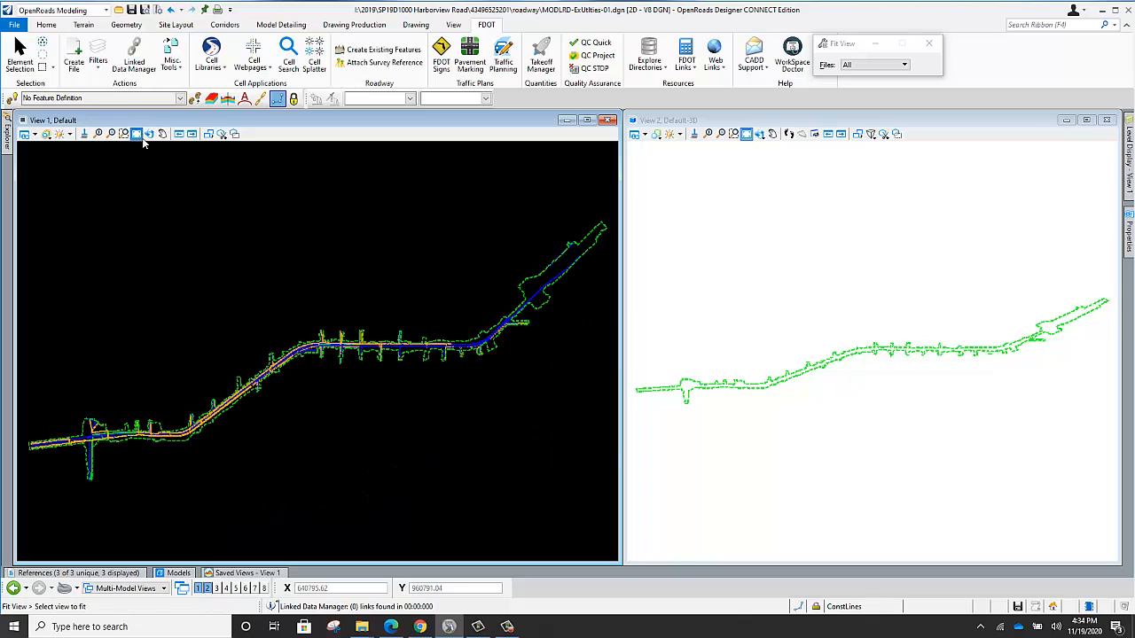
Rotate the 3D view dynamically to a tilted angle, fit the terrain boundary in it, and save the settings.
{"action": "left_click", "coordinate": [758, 134]}
{"action": "left_click", "coordinate": [736, 380]}
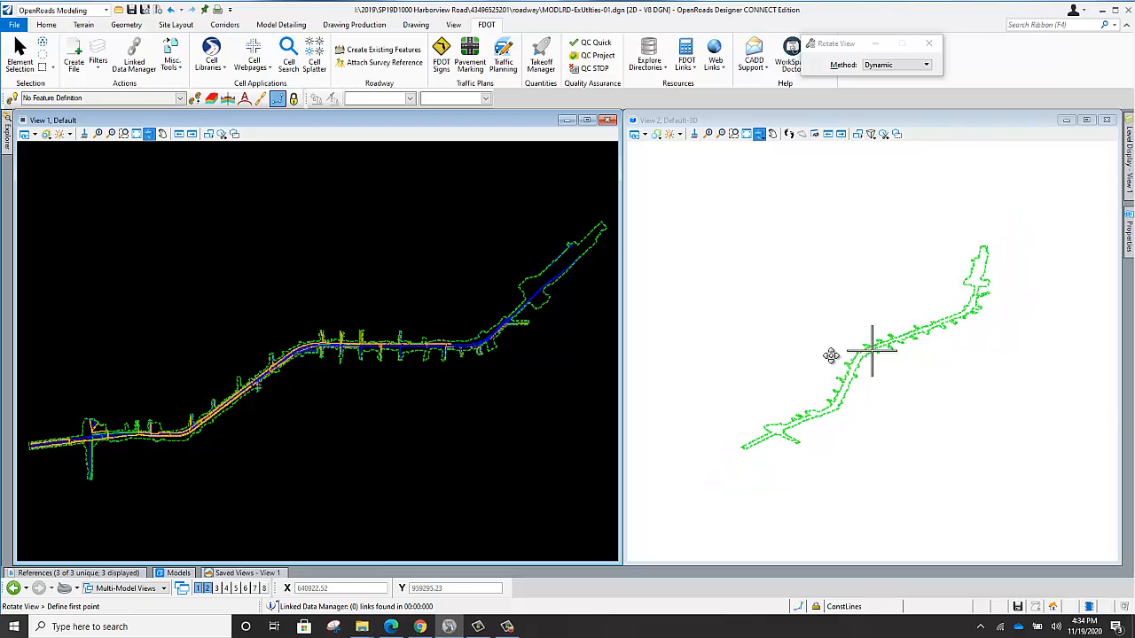
{"action": "left_click", "coordinate": [873, 348]}
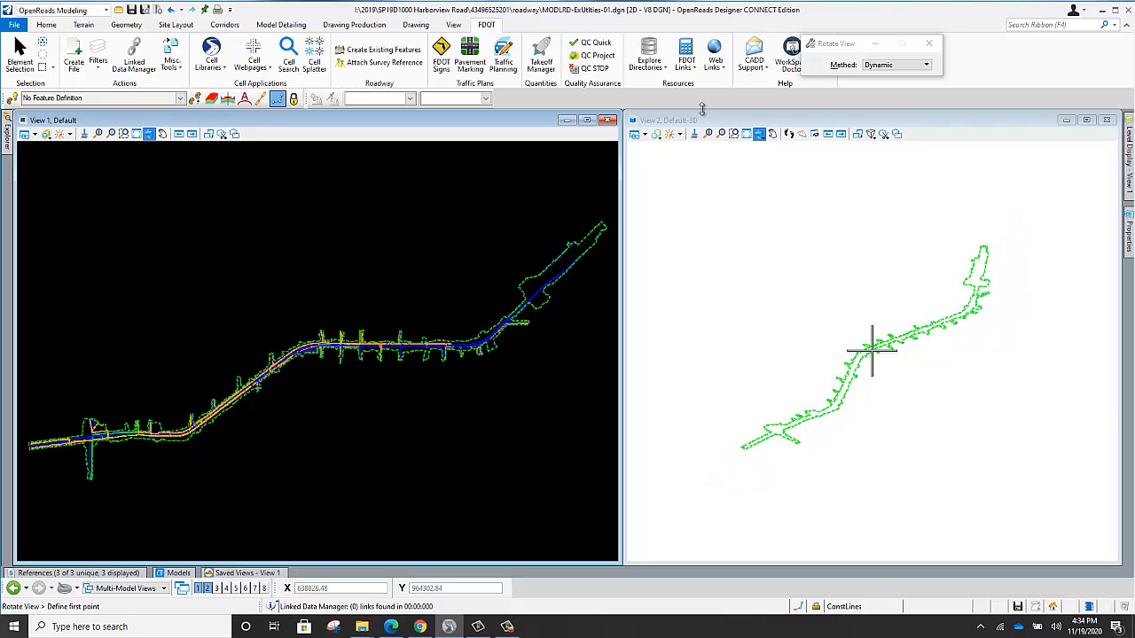
{"action": "left_click", "coordinate": [745, 134]}
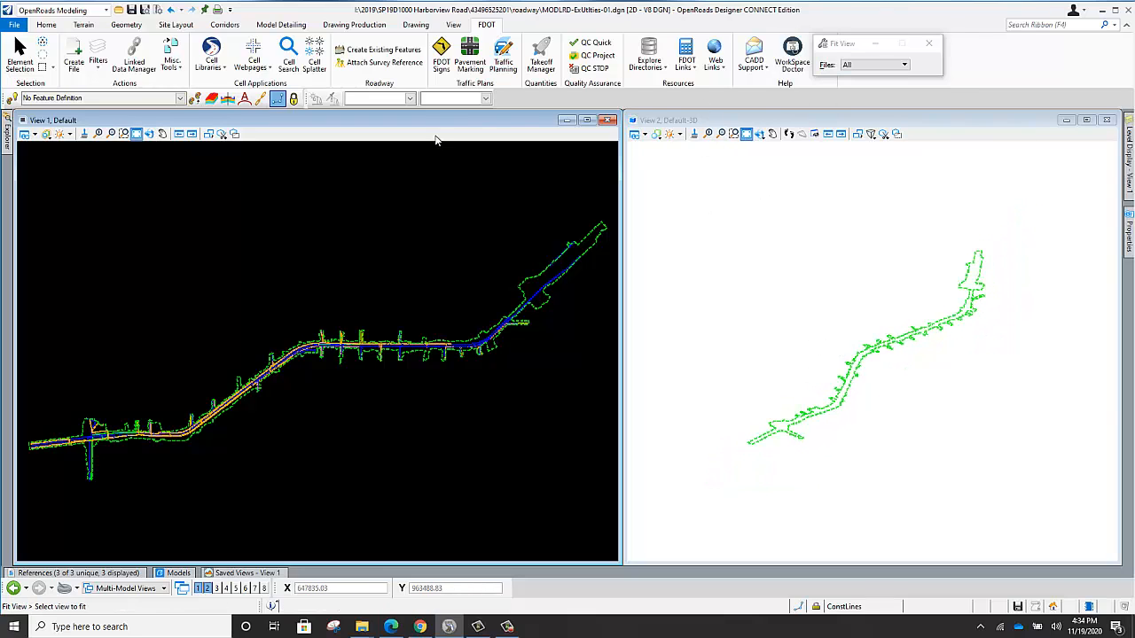
{"action": "left_click", "coordinate": [148, 11]}
Examine the referenced water, sewer and buried telephone lines around the intersection near the project's west end in the plan view.
{"action": "scroll", "coordinate": [133, 450], "scroll_direction": "up", "scroll_amount": 2}
{"action": "scroll", "coordinate": [155, 376], "scroll_direction": "up", "scroll_amount": 2}
{"action": "scroll", "coordinate": [209, 383], "scroll_direction": "down", "scroll_amount": 4}
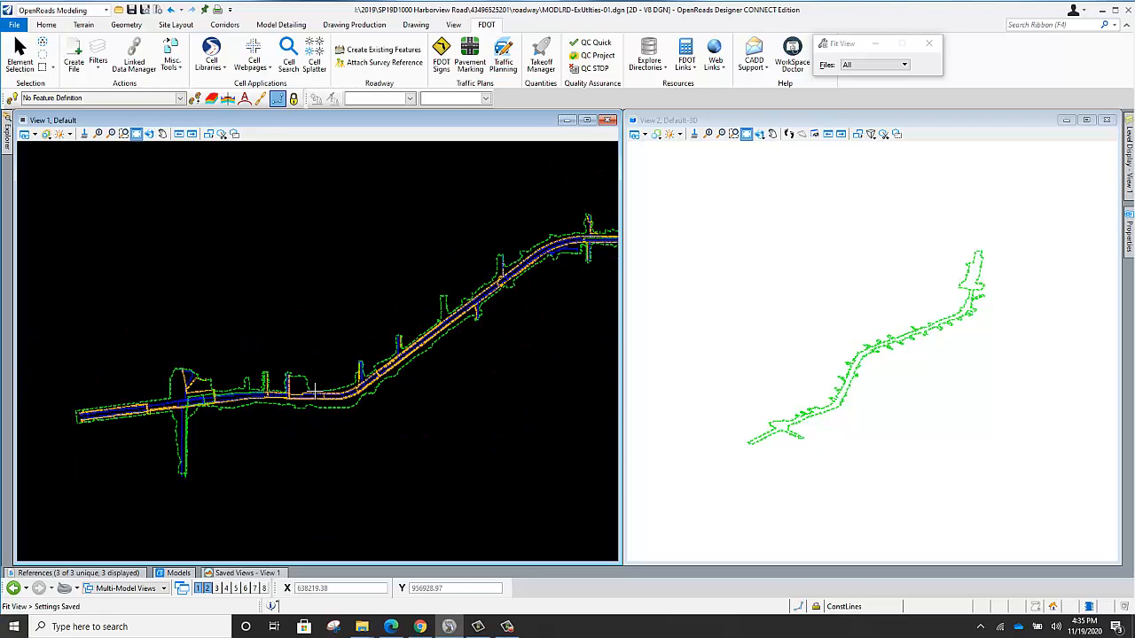
{"action": "scroll", "coordinate": [353, 391], "scroll_direction": "up", "scroll_amount": 4}
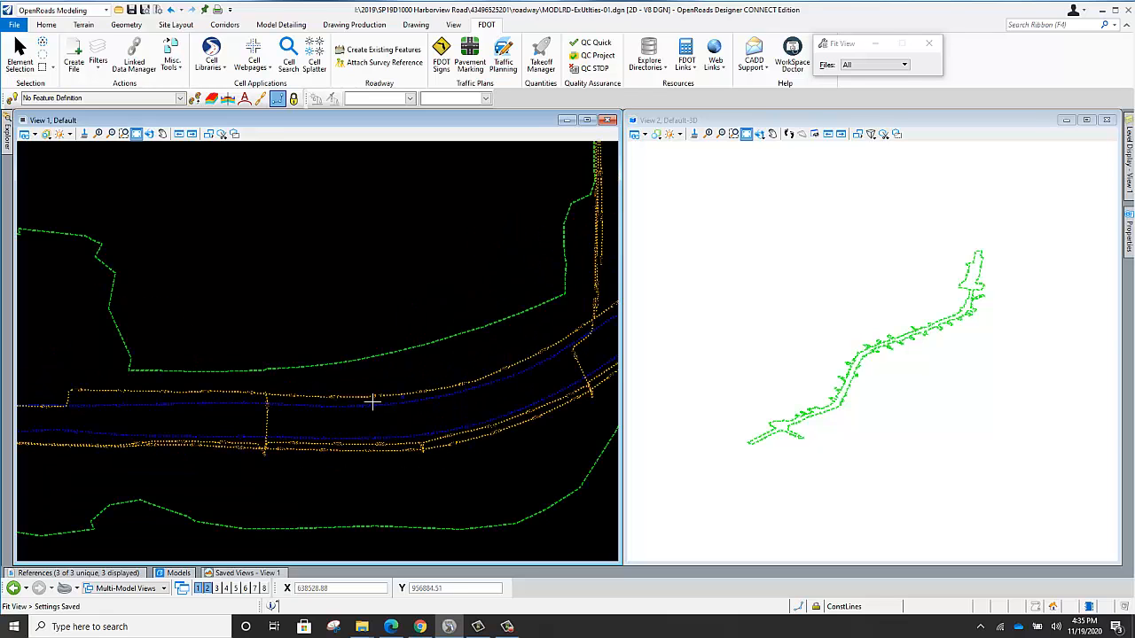
{"action": "scroll", "coordinate": [330, 401], "scroll_direction": "down", "scroll_amount": 2}
{"action": "scroll", "coordinate": [81, 390], "scroll_direction": "up", "scroll_amount": 3}
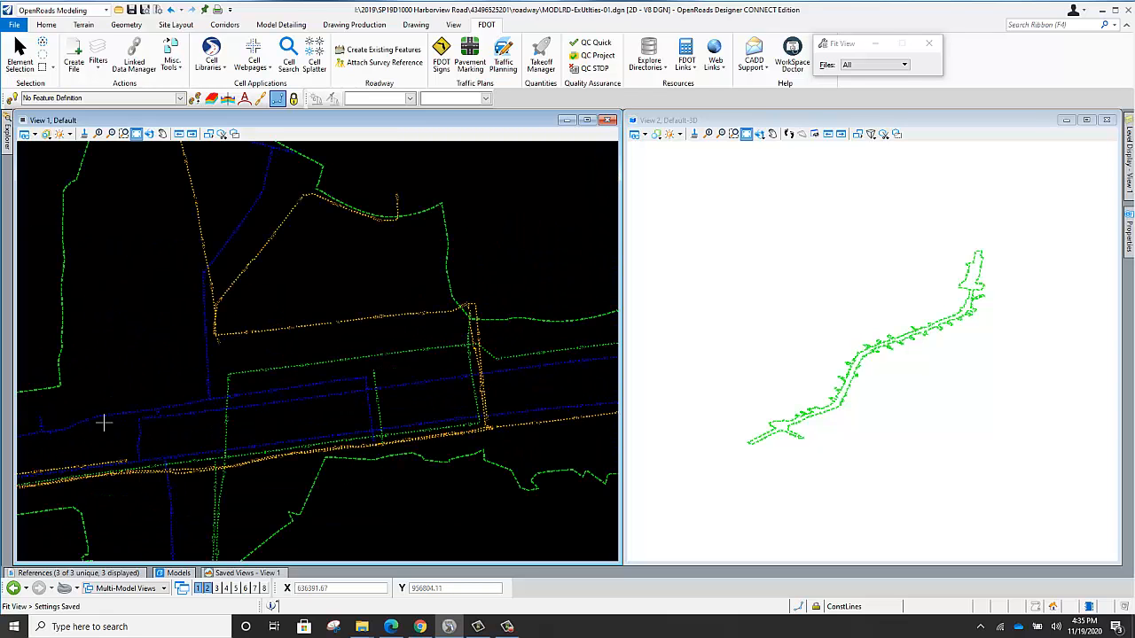
{"action": "scroll", "coordinate": [248, 480], "scroll_direction": "up", "scroll_amount": 3}
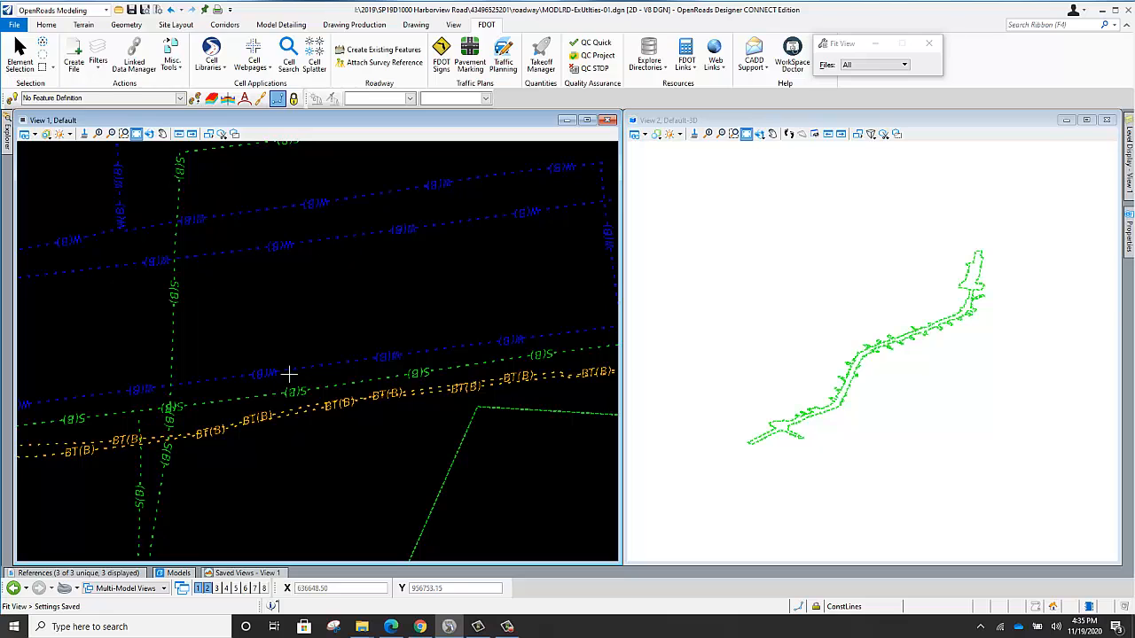
{"action": "scroll", "coordinate": [292, 363], "scroll_direction": "down", "scroll_amount": 2}
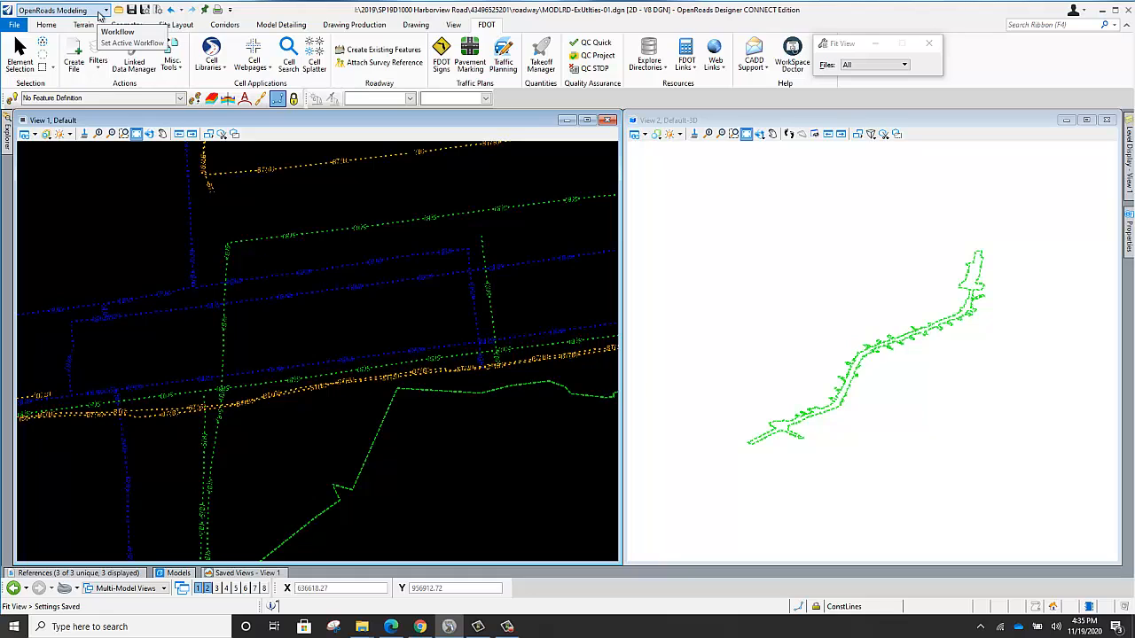
Switch to the Drainage and Utilities workflow and create the utility model in the design file by starting Place Node.
{"action": "left_click", "coordinate": [104, 11]}
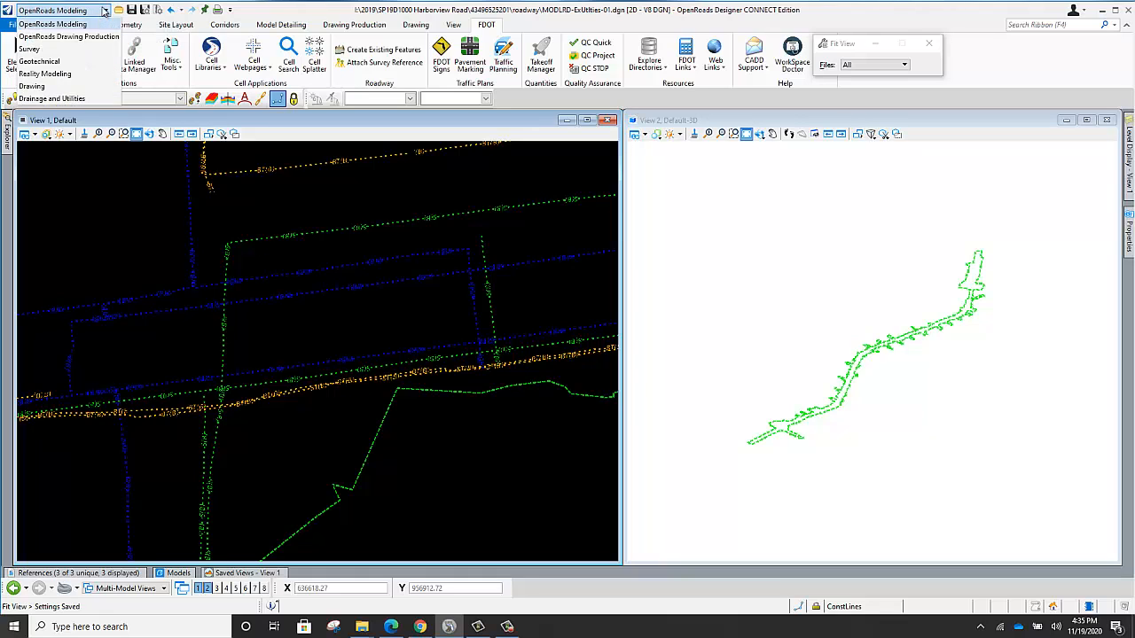
{"action": "left_click", "coordinate": [53, 98]}
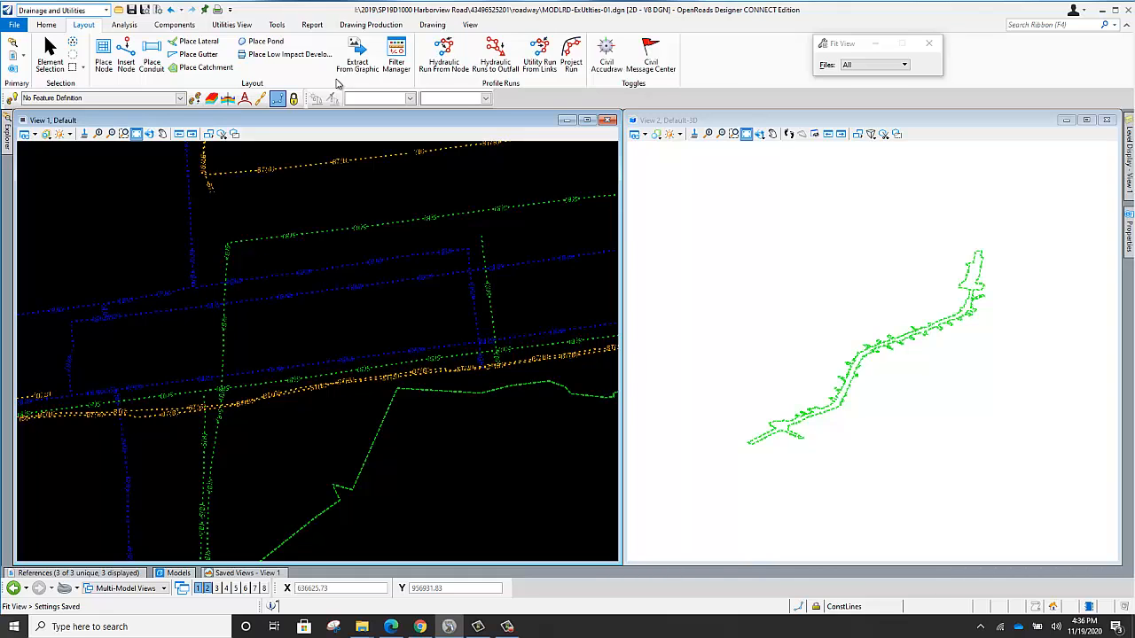
{"action": "left_click", "coordinate": [105, 55]}
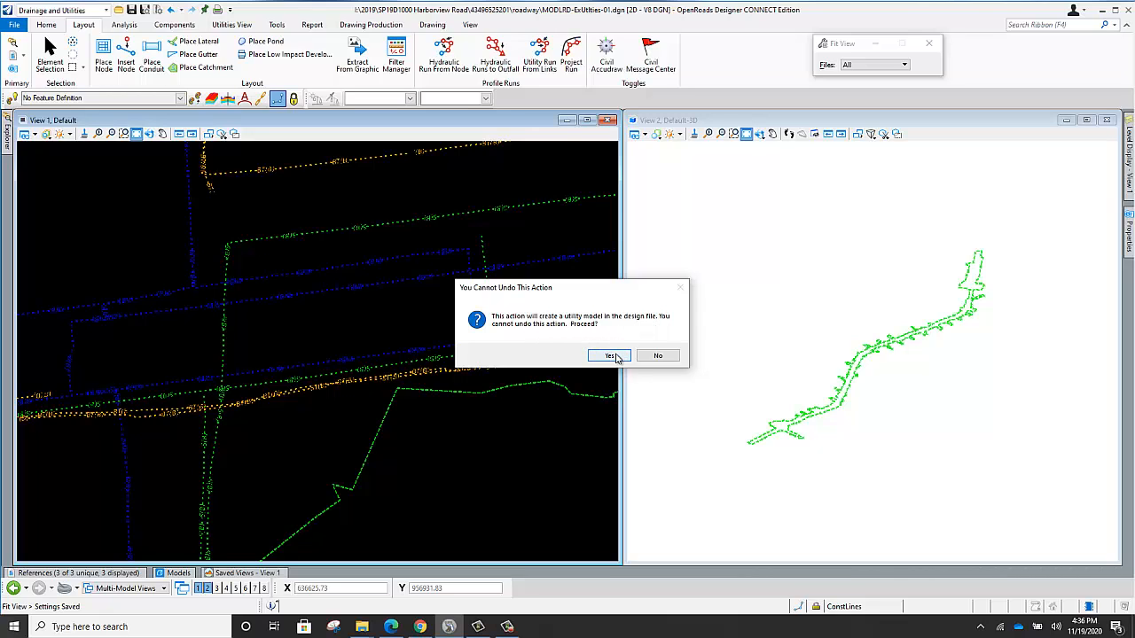
{"action": "left_click", "coordinate": [610, 355]}
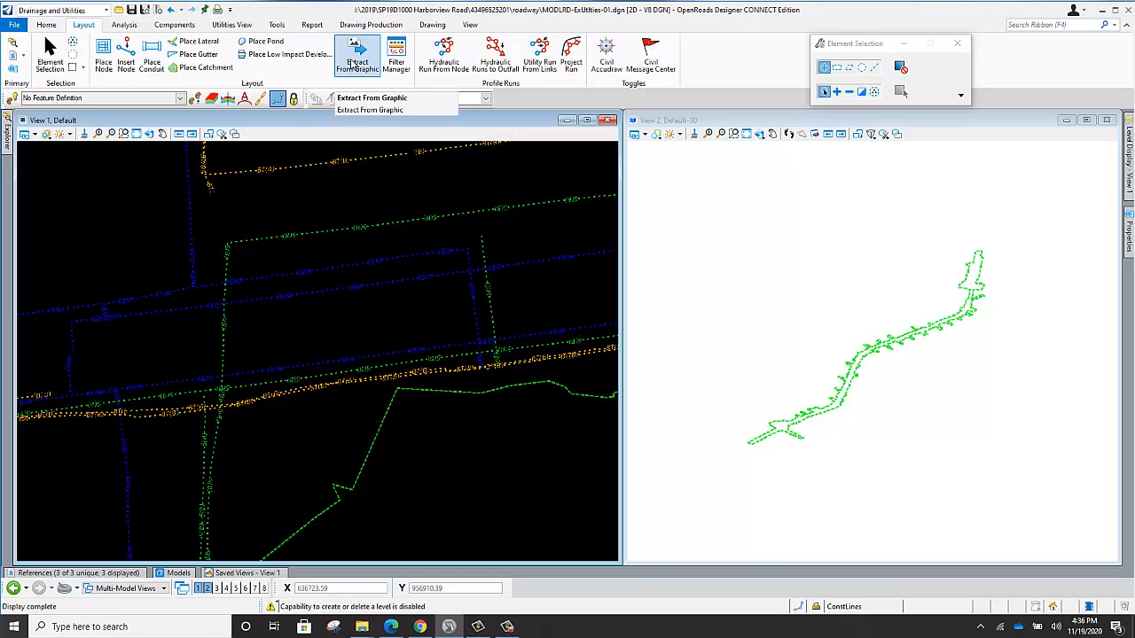
Start Extract From Graphic for the utilities, check the available methods and keep Selection.
{"action": "left_click", "coordinate": [352, 59]}
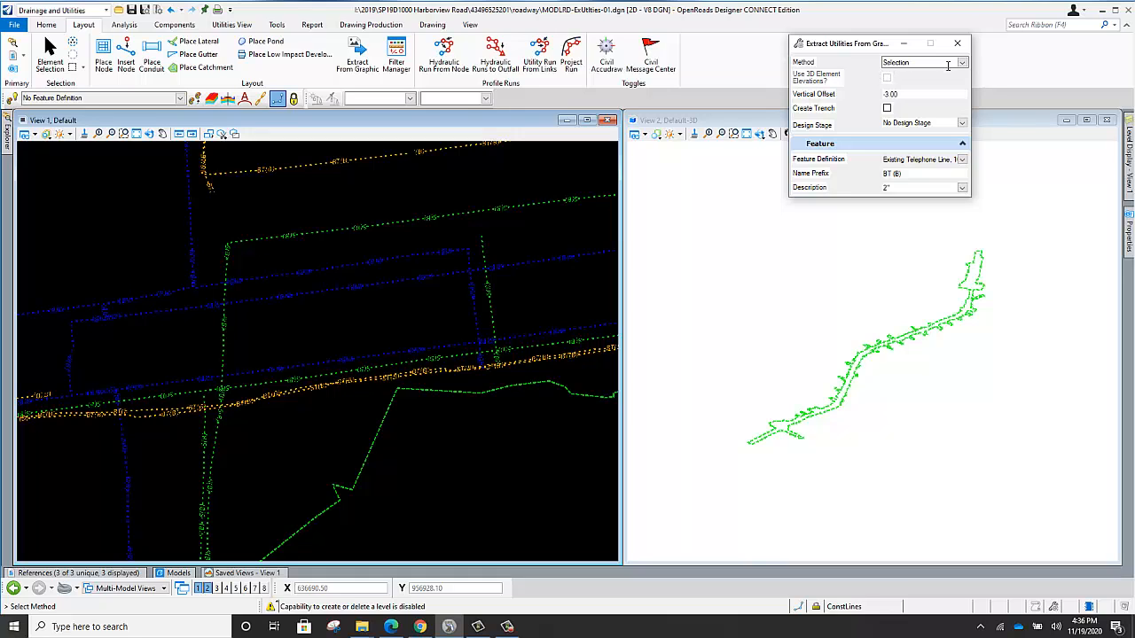
{"action": "left_click", "coordinate": [962, 63]}
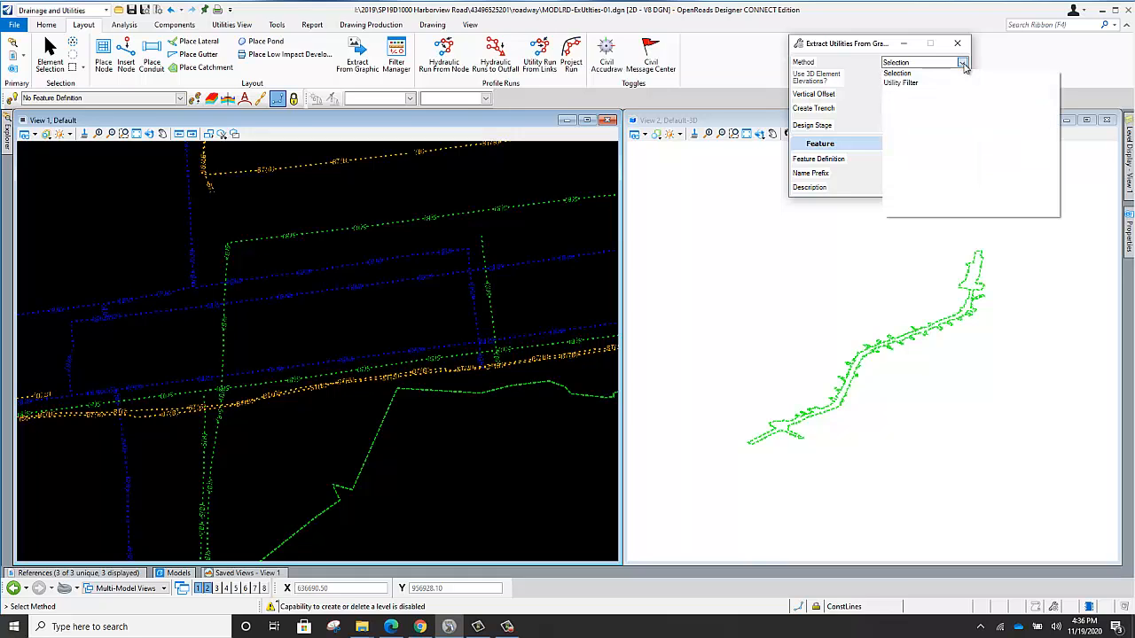
{"action": "left_click", "coordinate": [962, 63]}
{"action": "left_click", "coordinate": [962, 63]}
{"action": "left_click", "coordinate": [858, 59]}
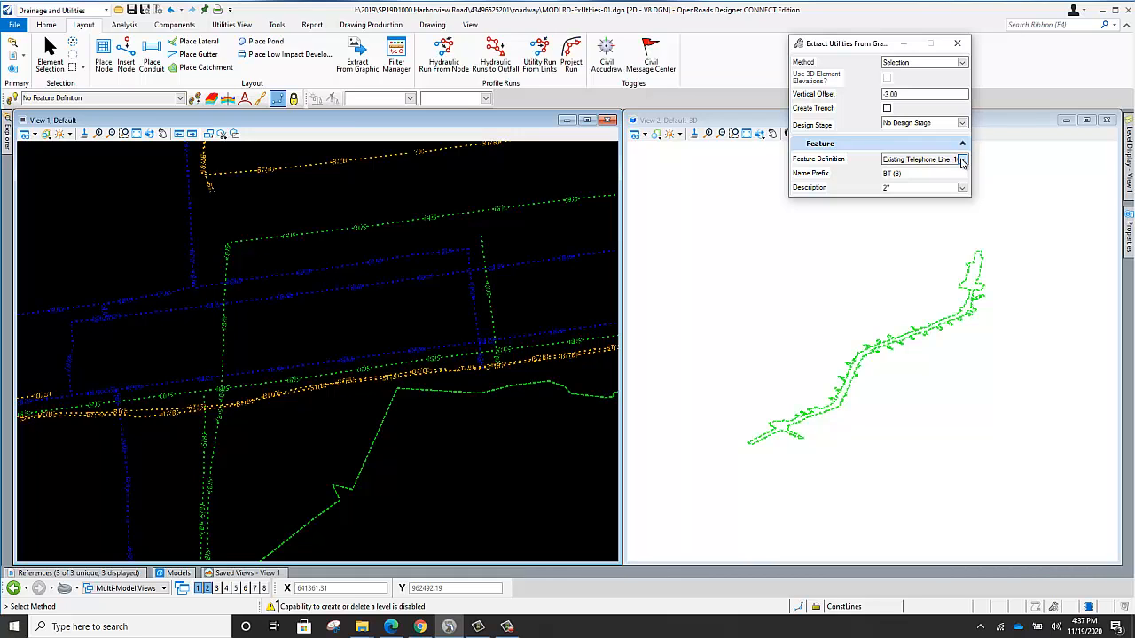
Browse the conduit feature definitions for the extraction, including the Telephone, StormWater Culverts and WasteWaterSegment Existing Force Main categories.
{"action": "left_click", "coordinate": [961, 161]}
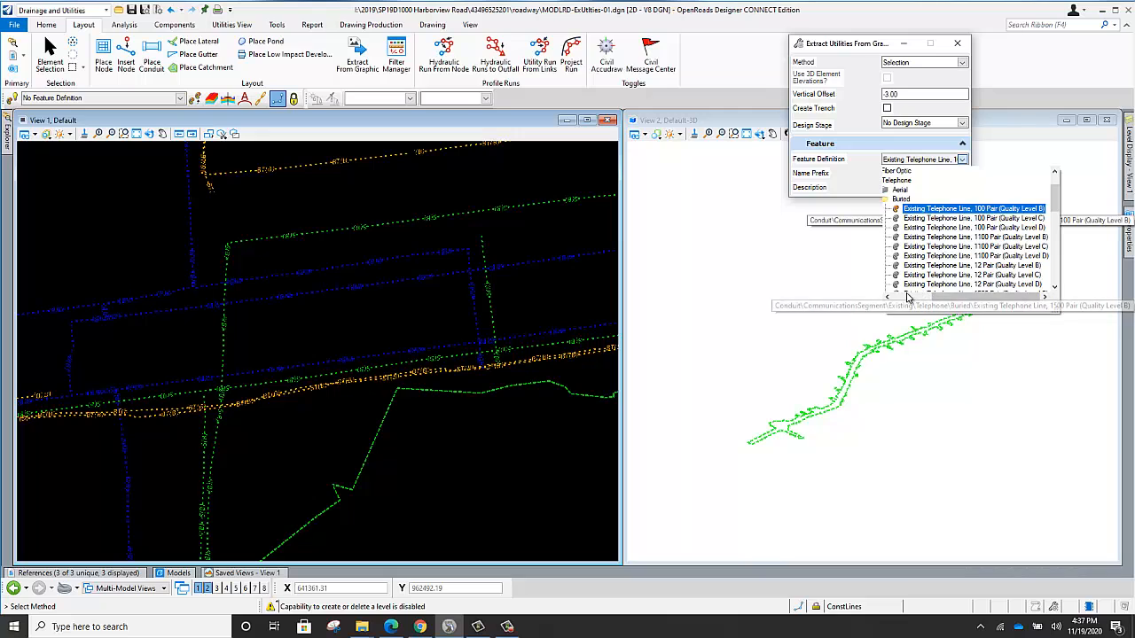
{"action": "left_click", "coordinate": [905, 297]}
{"action": "left_click", "coordinate": [933, 200]}
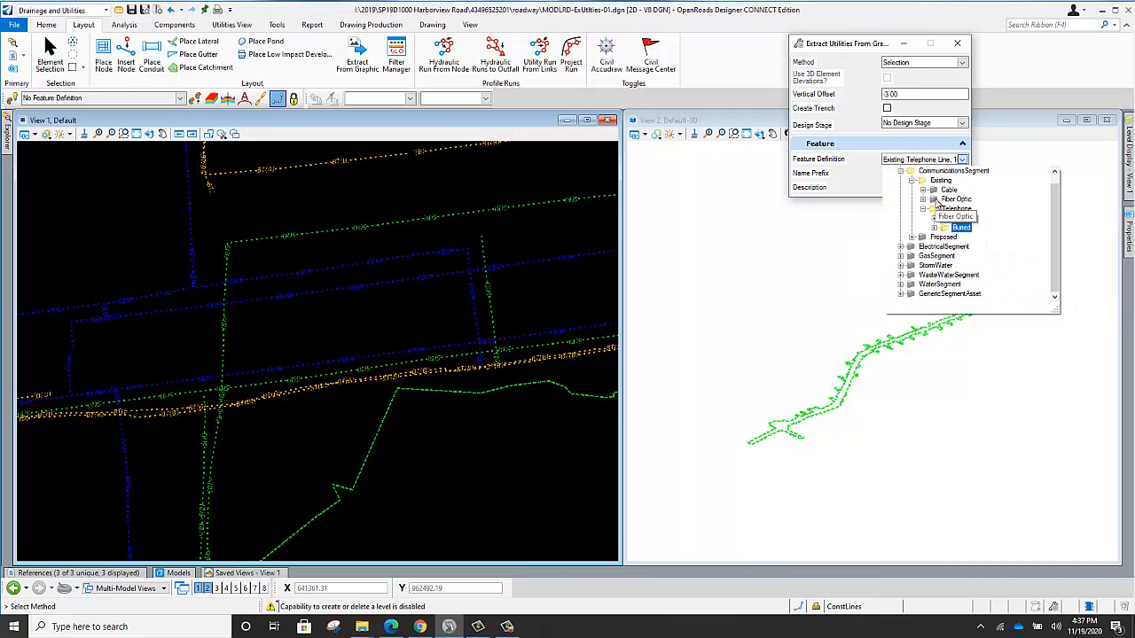
{"action": "scroll", "coordinate": [924, 189], "scroll_direction": "up", "scroll_amount": 1}
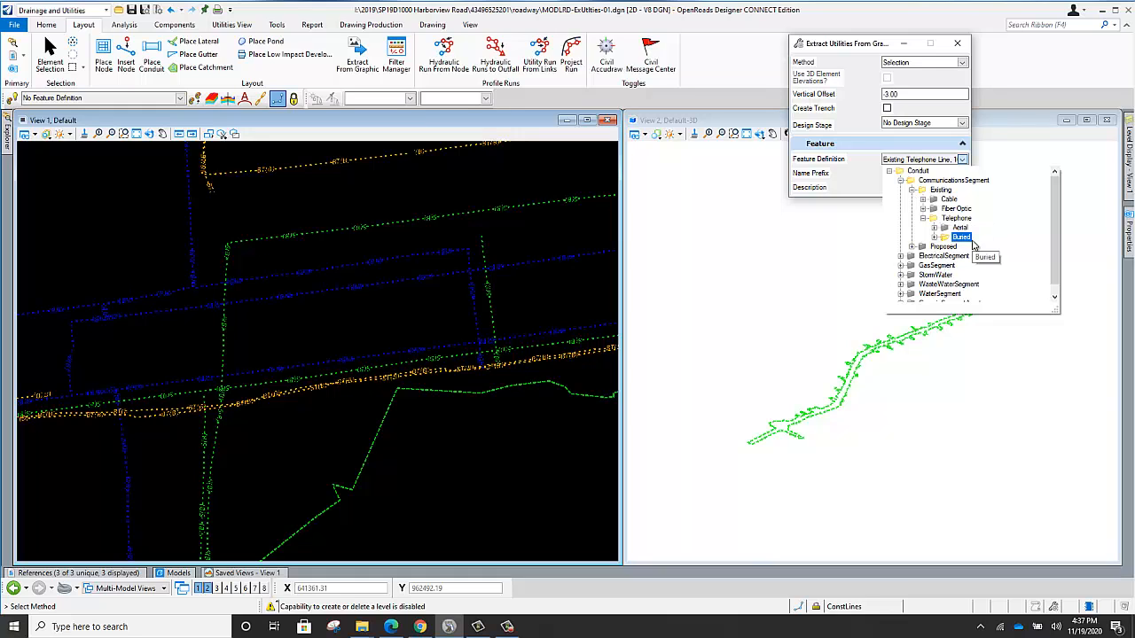
{"action": "left_click", "coordinate": [901, 275]}
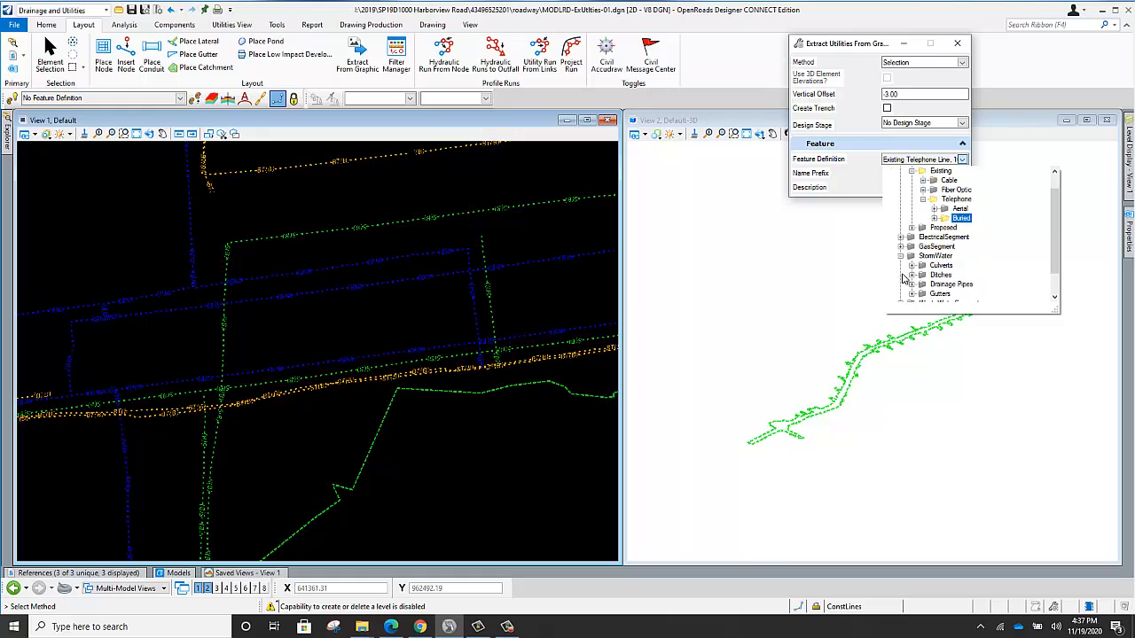
{"action": "scroll", "coordinate": [983, 246], "scroll_direction": "down", "scroll_amount": 1}
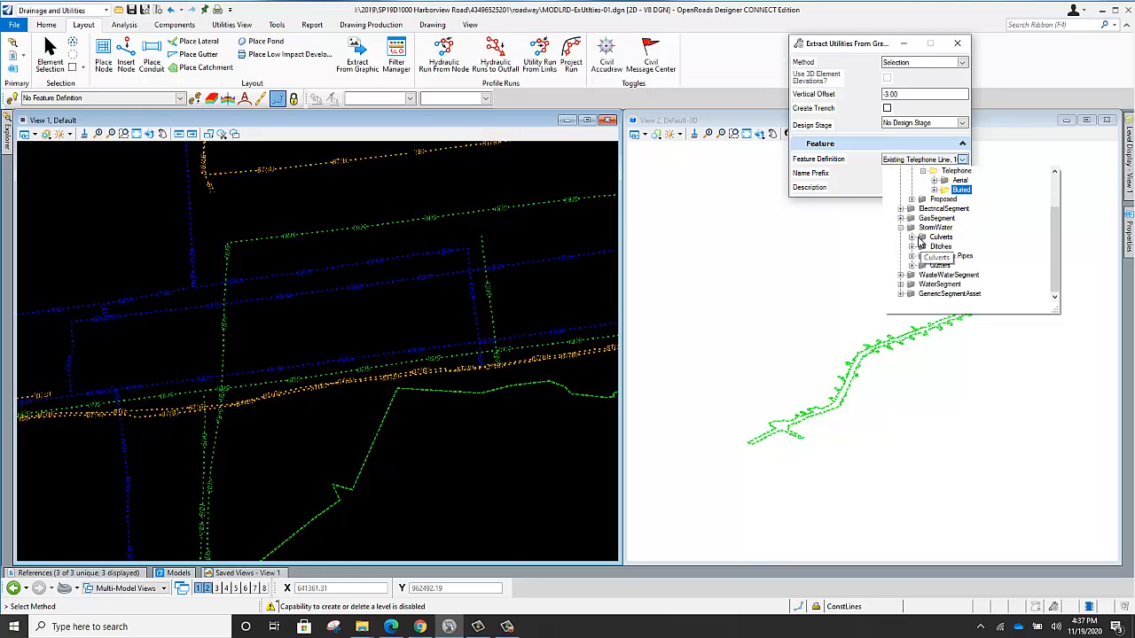
{"action": "left_click", "coordinate": [911, 238]}
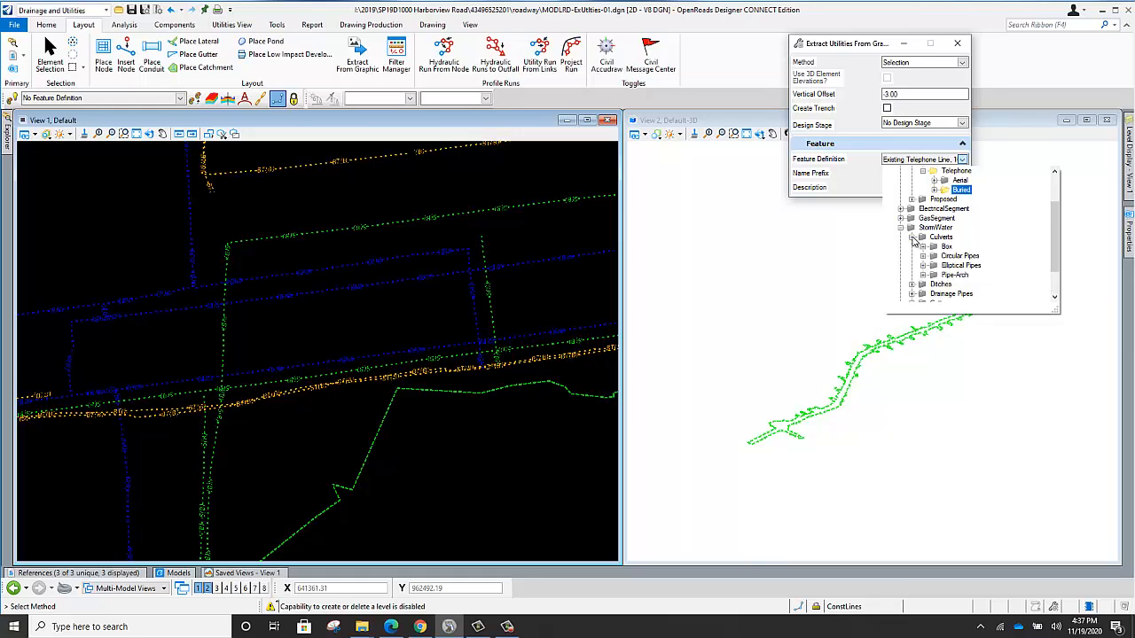
{"action": "left_click", "coordinate": [912, 237]}
{"action": "left_click", "coordinate": [900, 229]}
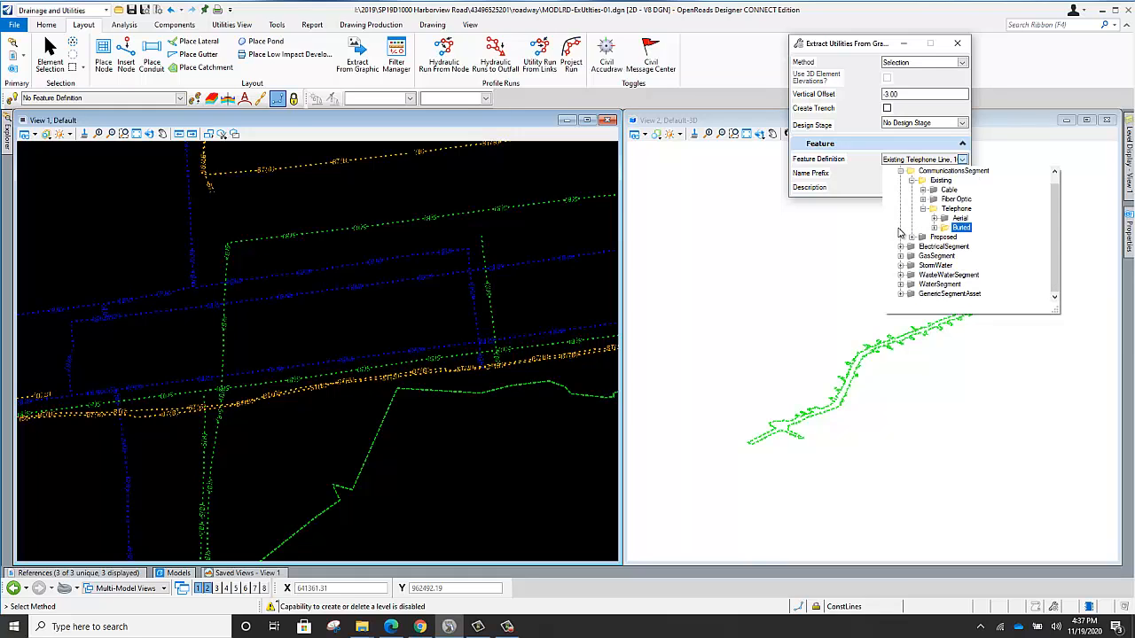
{"action": "left_click", "coordinate": [901, 275]}
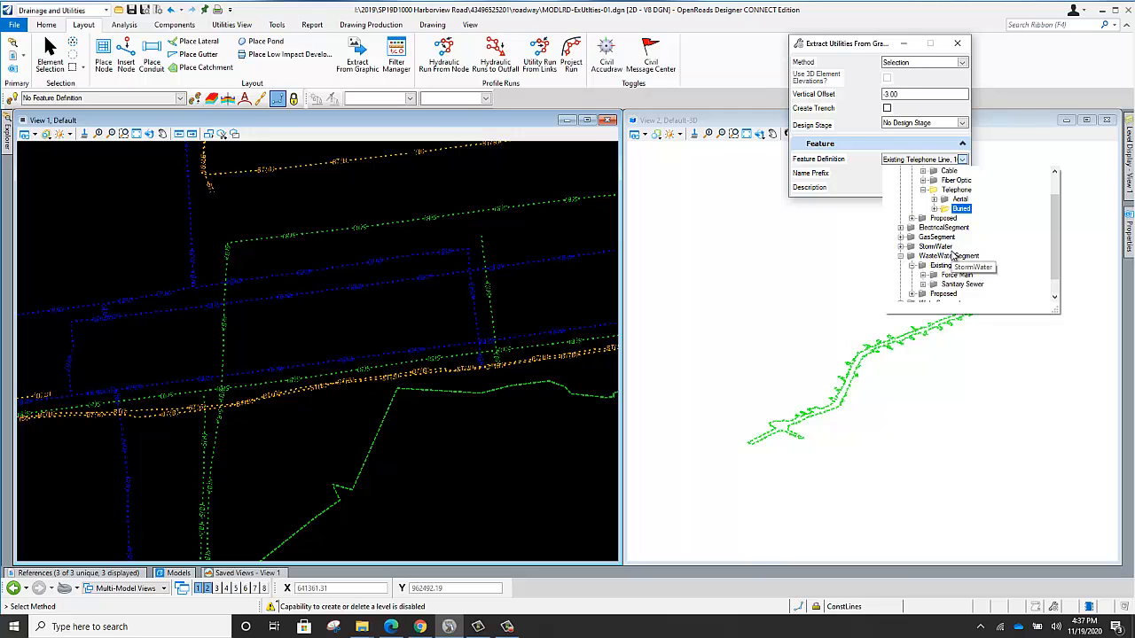
{"action": "double_click", "coordinate": [931, 266]}
{"action": "double_click", "coordinate": [933, 257]}
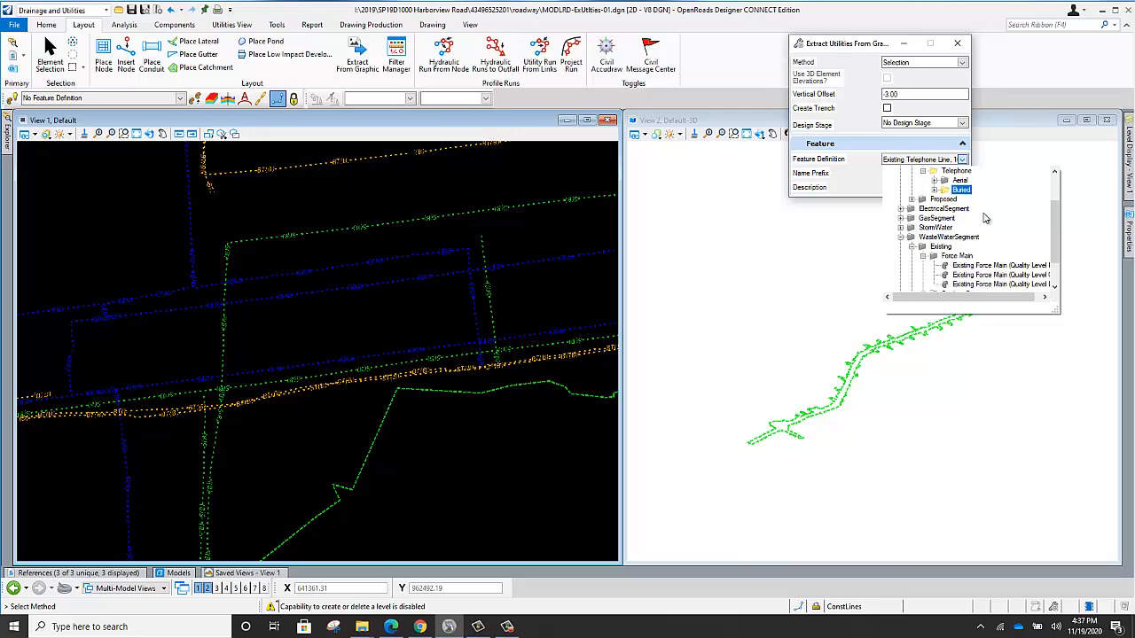
{"action": "left_click", "coordinate": [869, 252]}
{"action": "scroll", "coordinate": [404, 353], "scroll_direction": "up", "scroll_amount": 3}
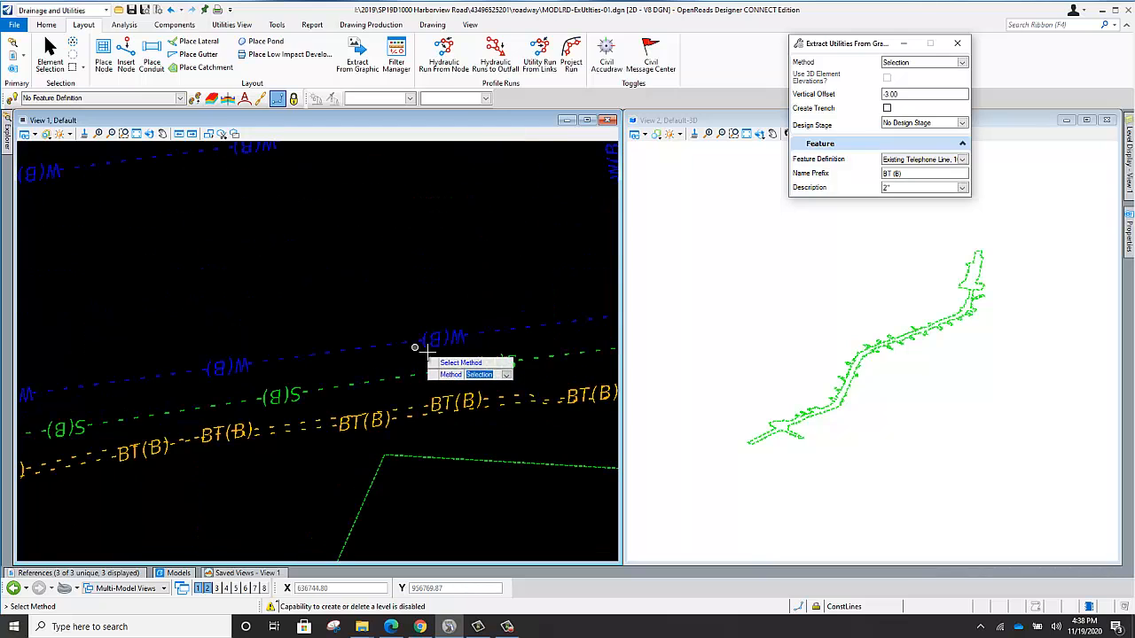
{"action": "scroll", "coordinate": [411, 290], "scroll_direction": "down", "scroll_amount": 3}
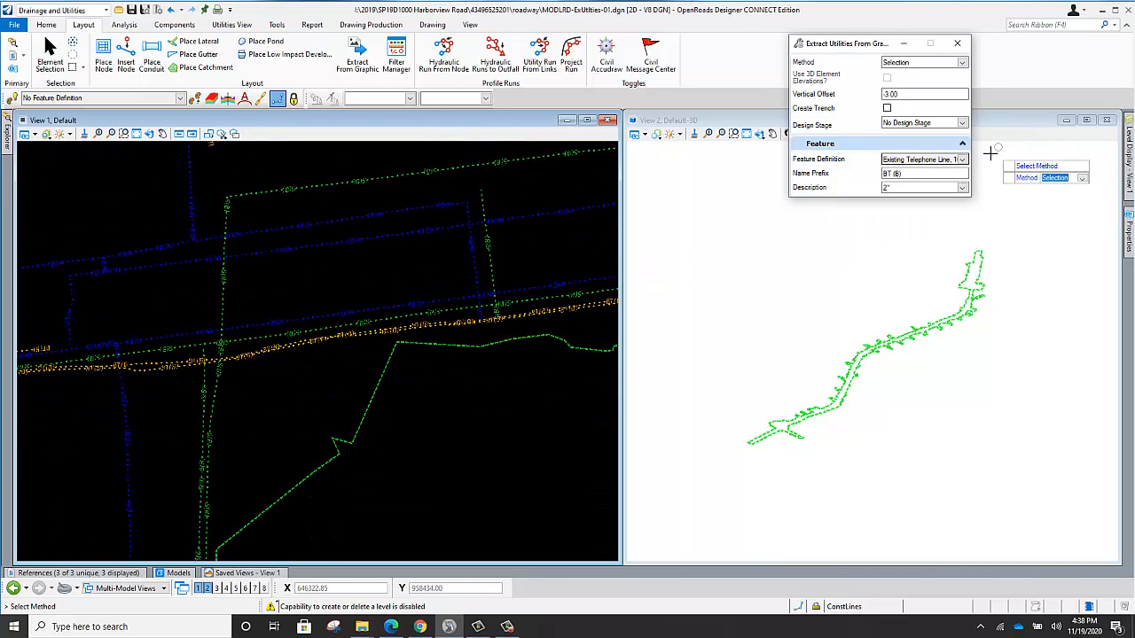
{"action": "left_click", "coordinate": [962, 159]}
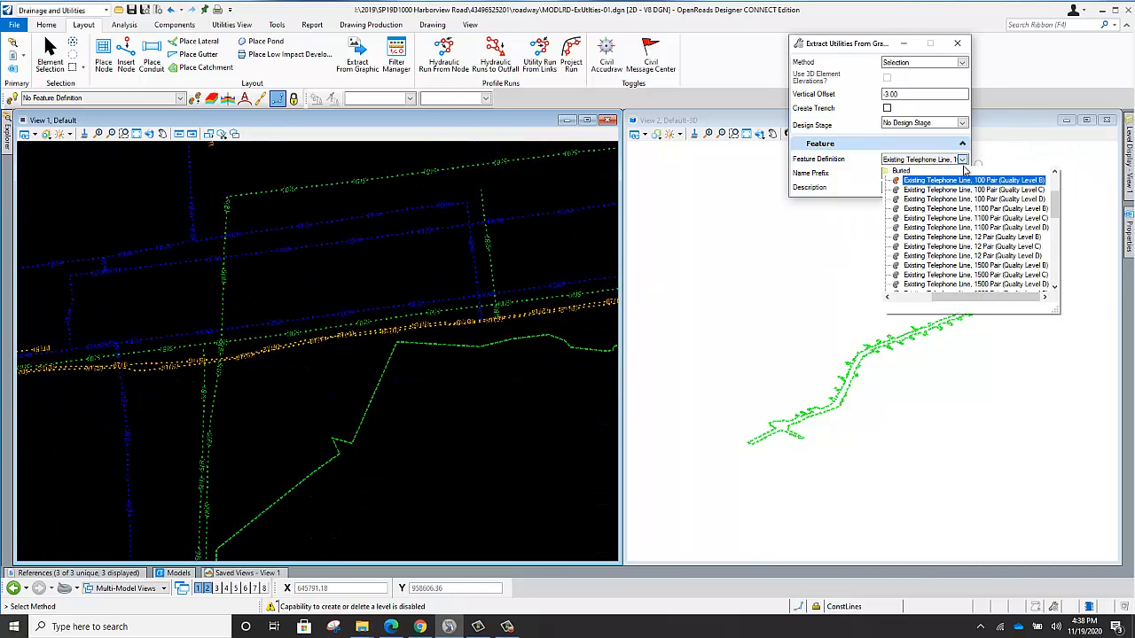
{"action": "scroll", "coordinate": [927, 200], "scroll_direction": "down", "scroll_amount": 1}
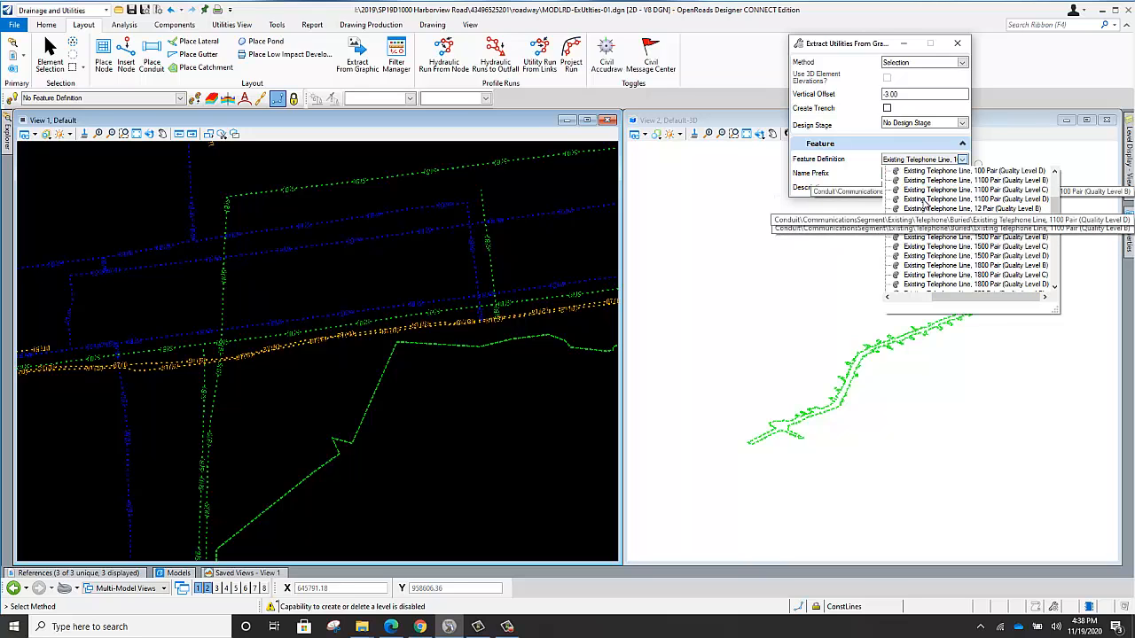
{"action": "left_click", "coordinate": [900, 312]}
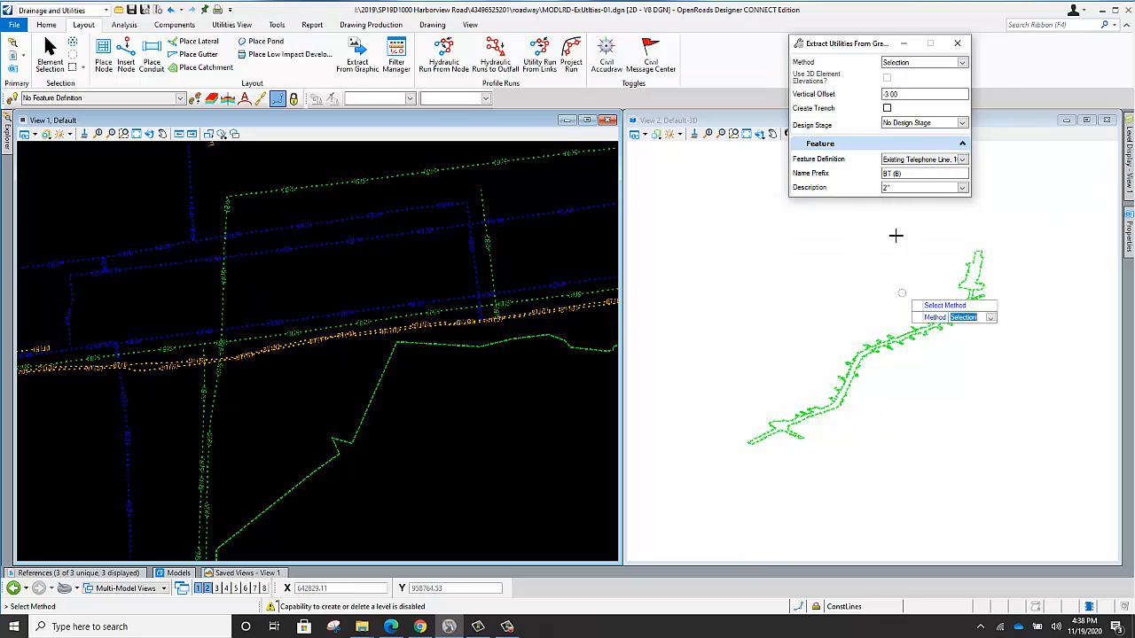
{"action": "left_click", "coordinate": [961, 159]}
{"action": "left_click", "coordinate": [885, 301]}
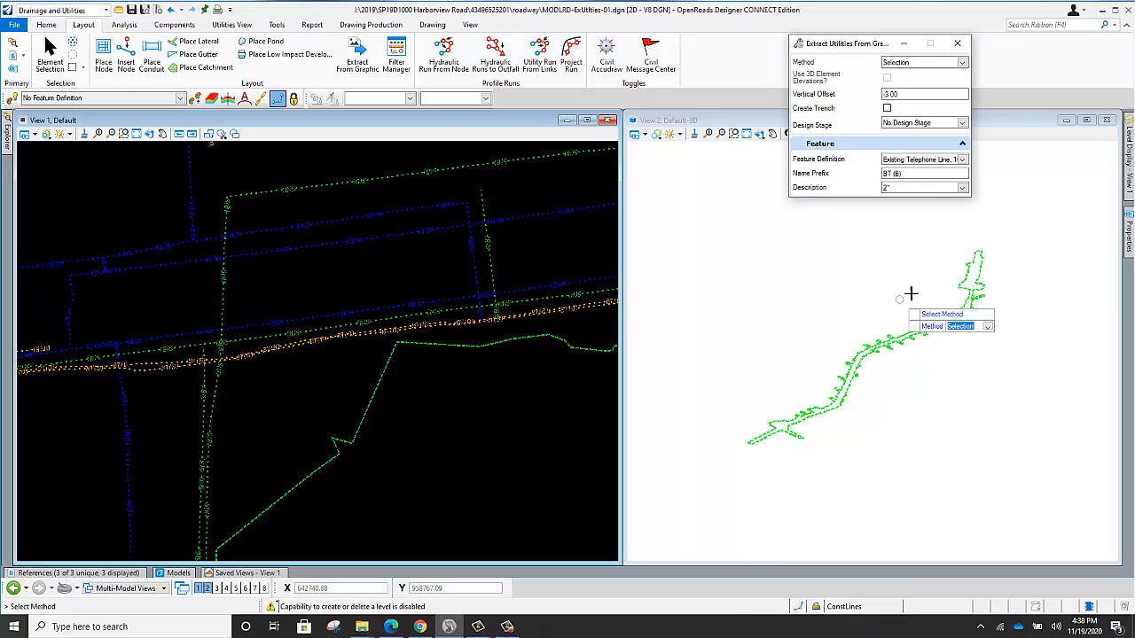
Set the extraction's feature definition to WasteWaterSegment Existing Force Main (Quality Level B) and its description to 12".
{"action": "left_click", "coordinate": [962, 160]}
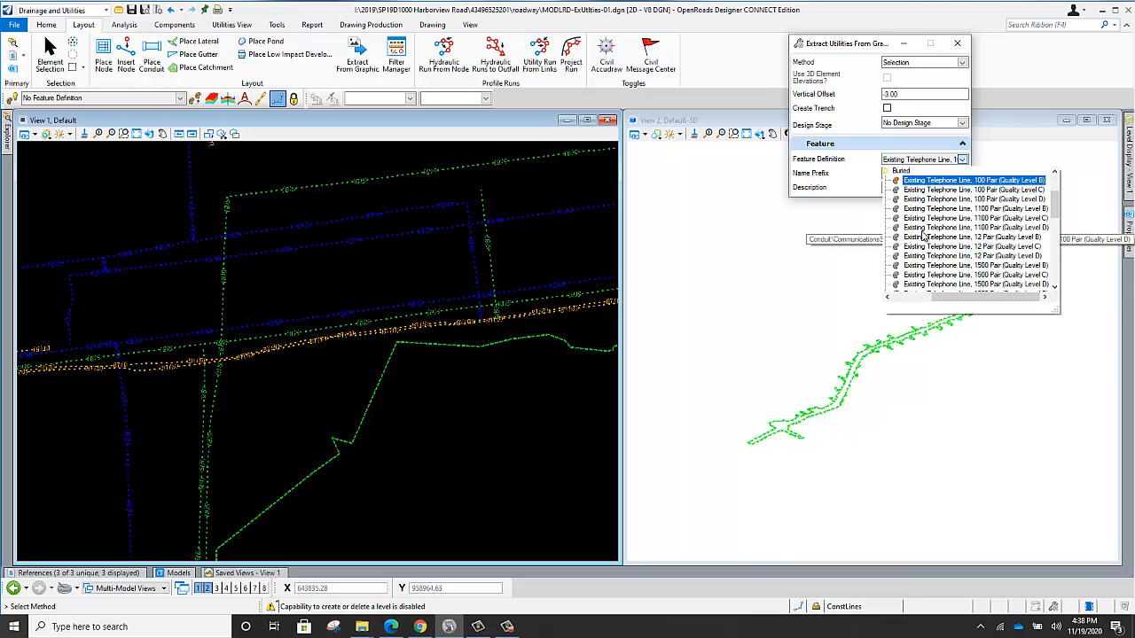
{"action": "left_click", "coordinate": [899, 296]}
{"action": "scroll", "coordinate": [922, 223], "scroll_direction": "up", "scroll_amount": 2}
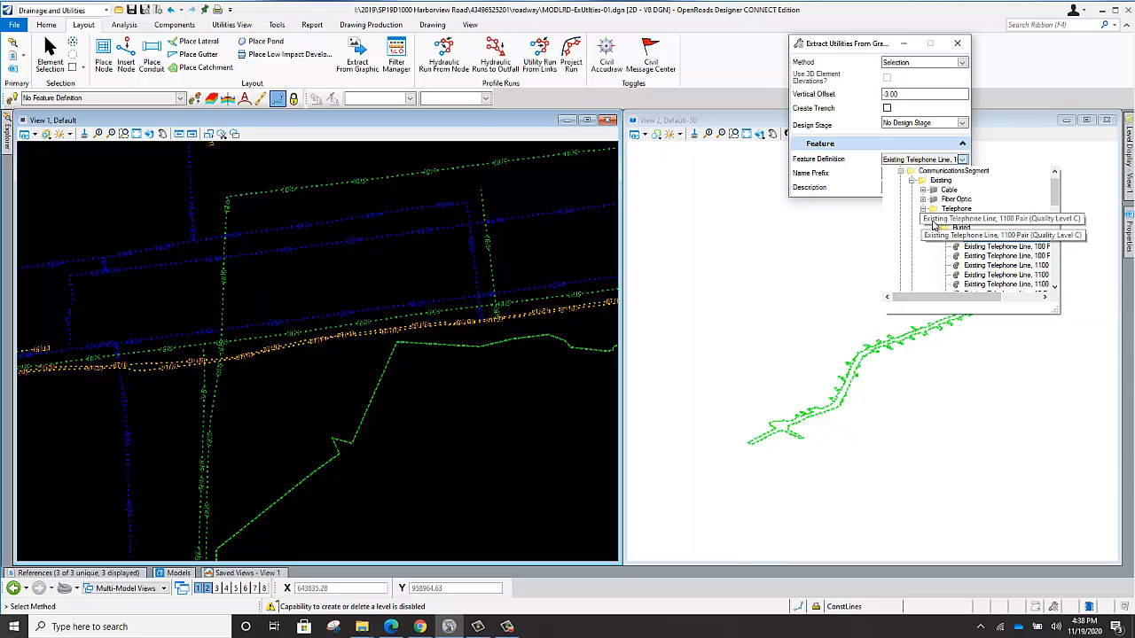
{"action": "left_click", "coordinate": [912, 181]}
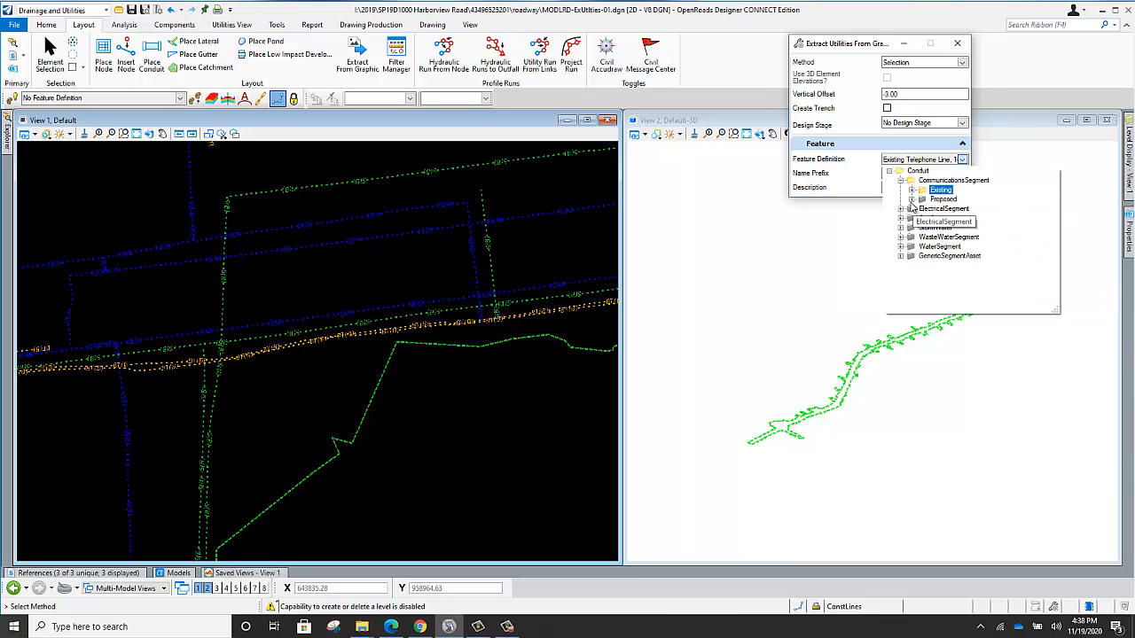
{"action": "left_click", "coordinate": [901, 238]}
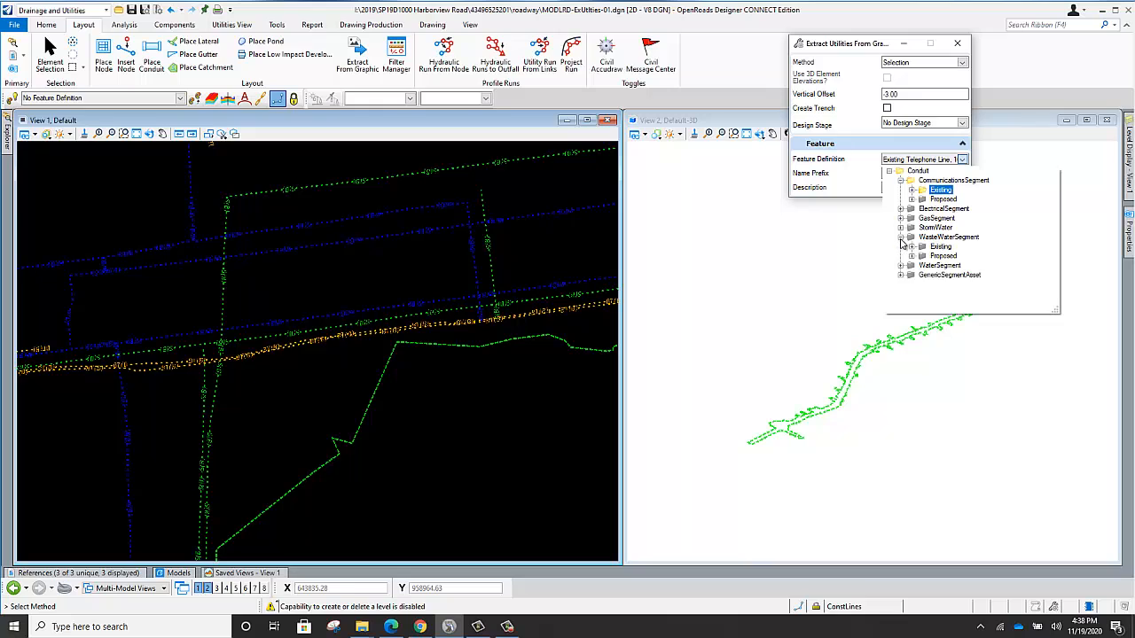
{"action": "left_click", "coordinate": [911, 247]}
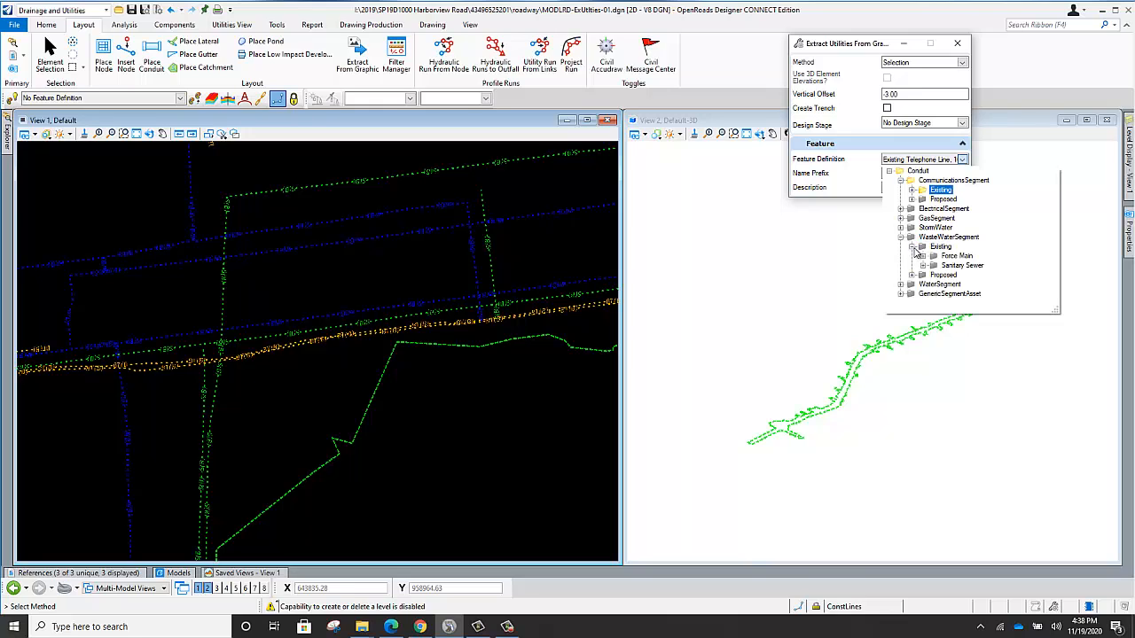
{"action": "left_click", "coordinate": [923, 256]}
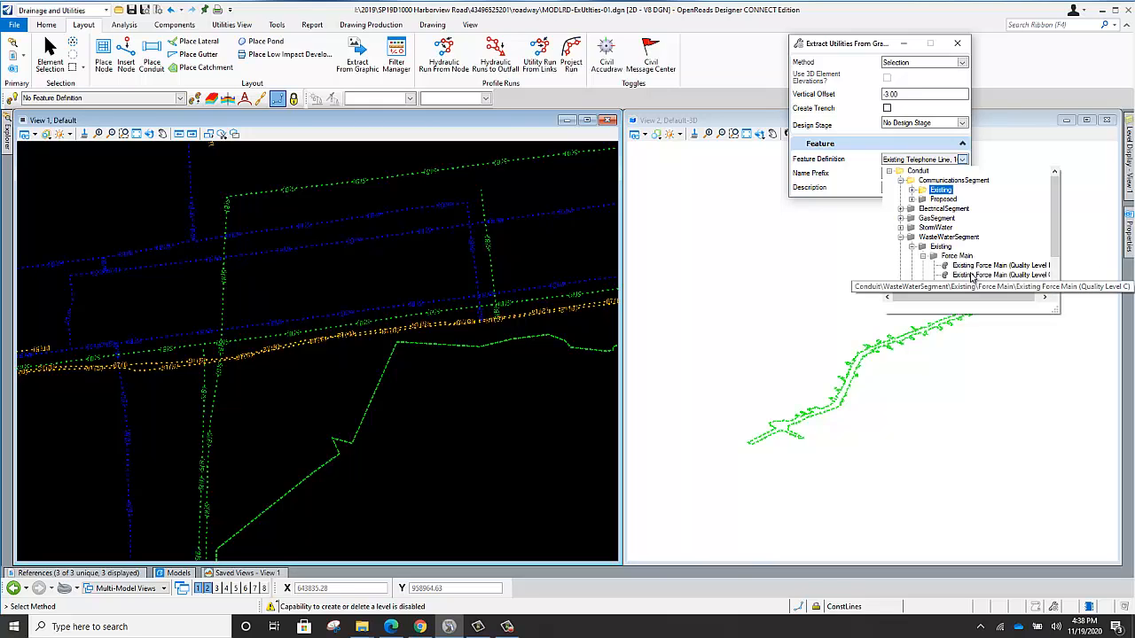
{"action": "left_click", "coordinate": [968, 270]}
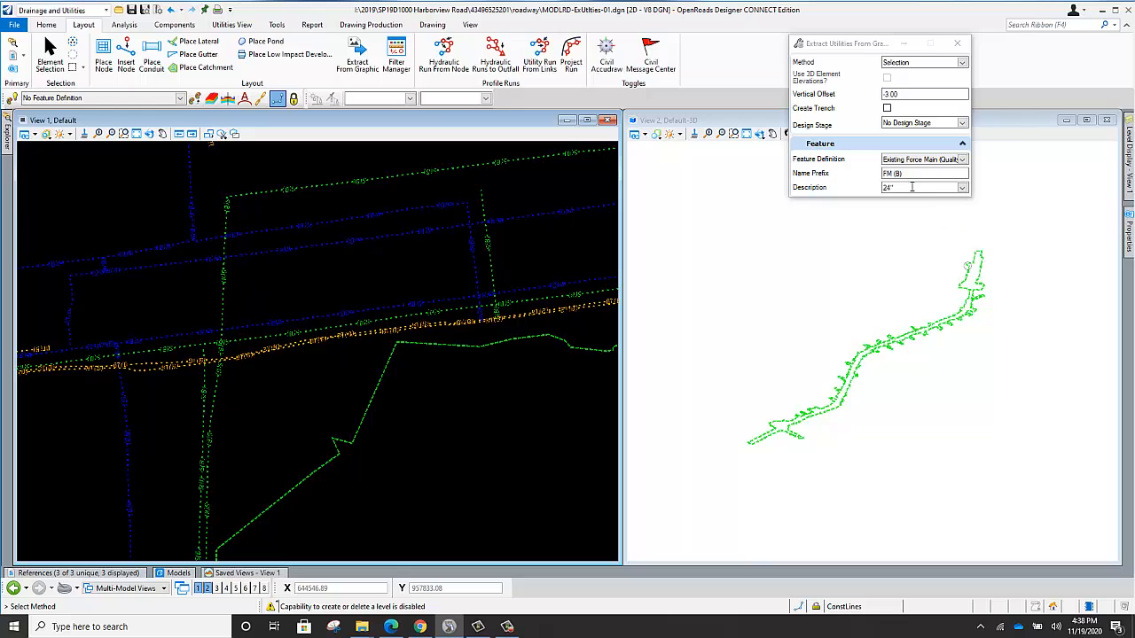
{"action": "left_click", "coordinate": [961, 189]}
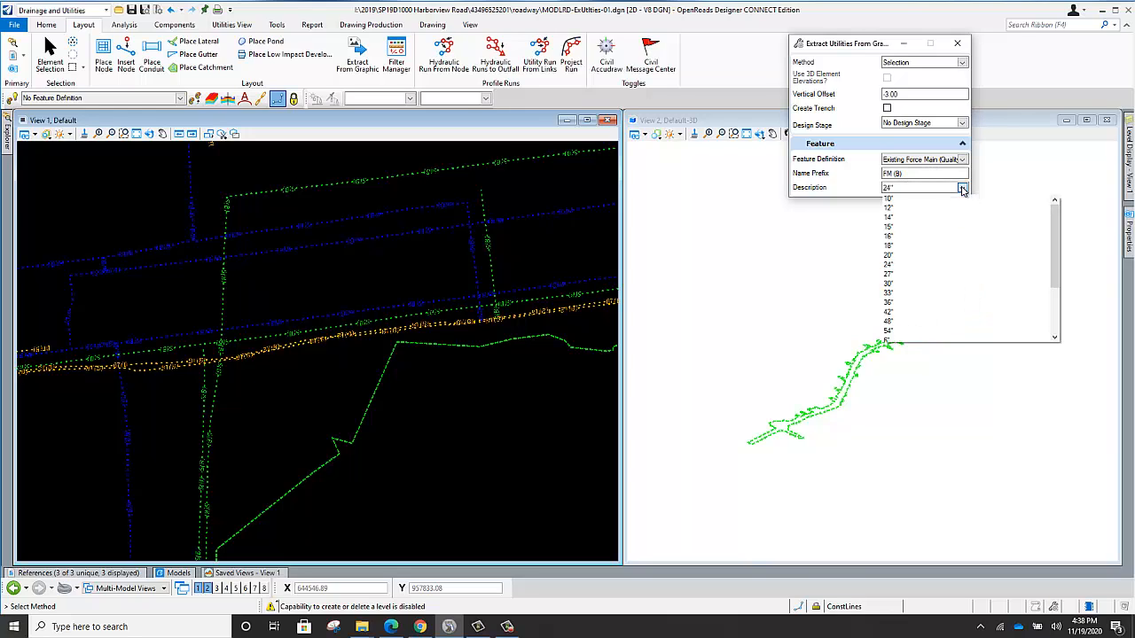
{"action": "left_click", "coordinate": [893, 209]}
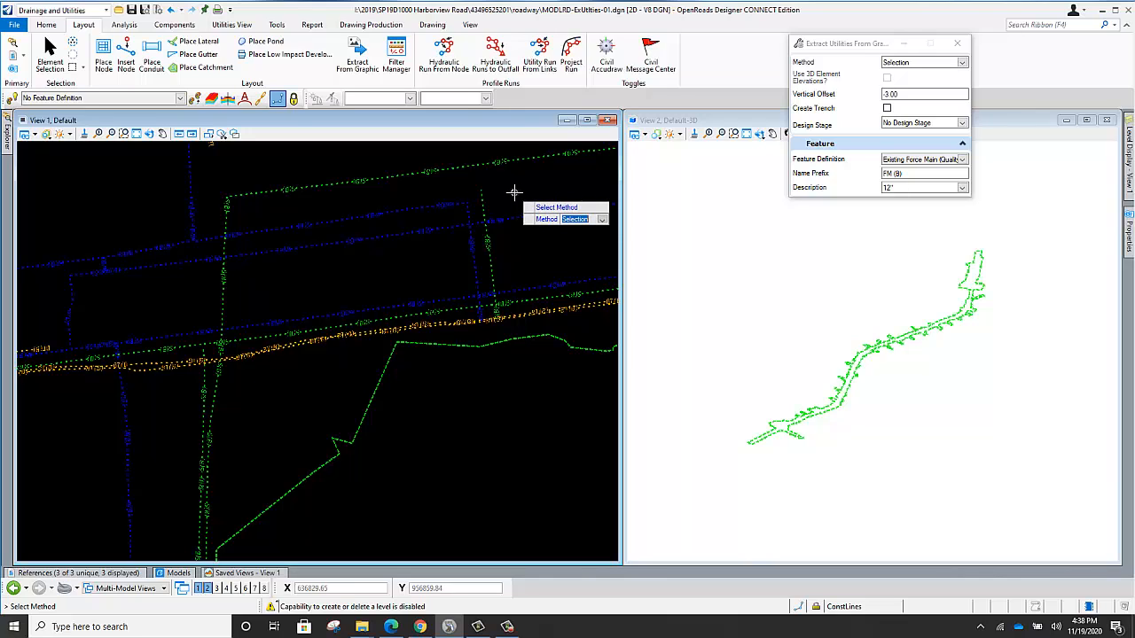
Extract the northernmost water line with its connected branches at a -3.00 vertical offset from the active terrain, without a trench.
{"action": "left_click", "coordinate": [514, 191]}
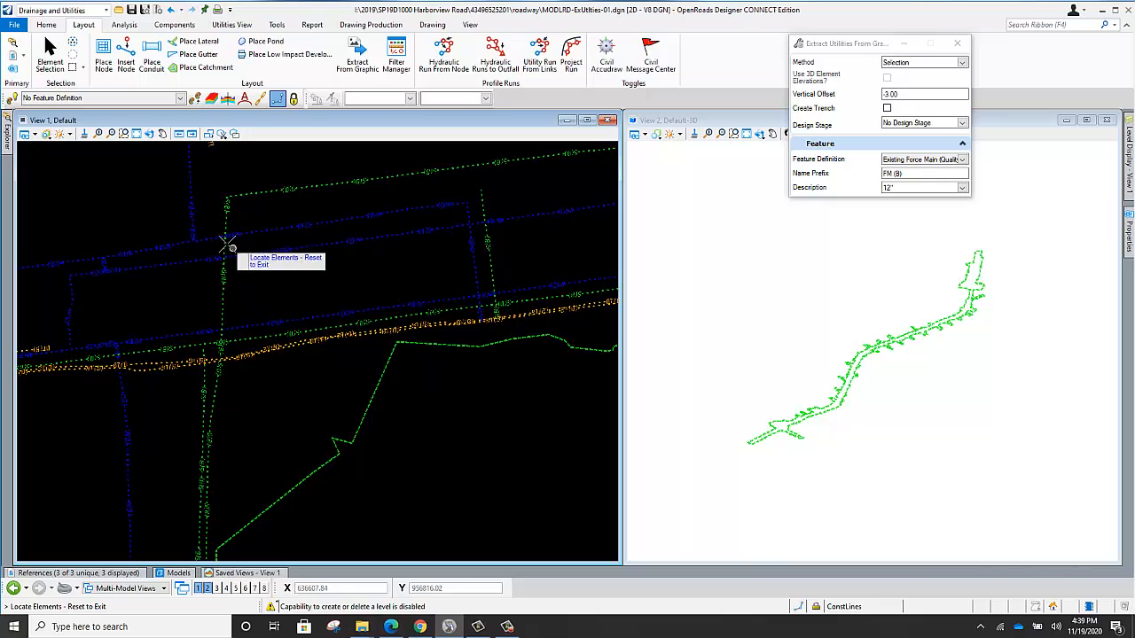
{"action": "left_click", "coordinate": [155, 252]}
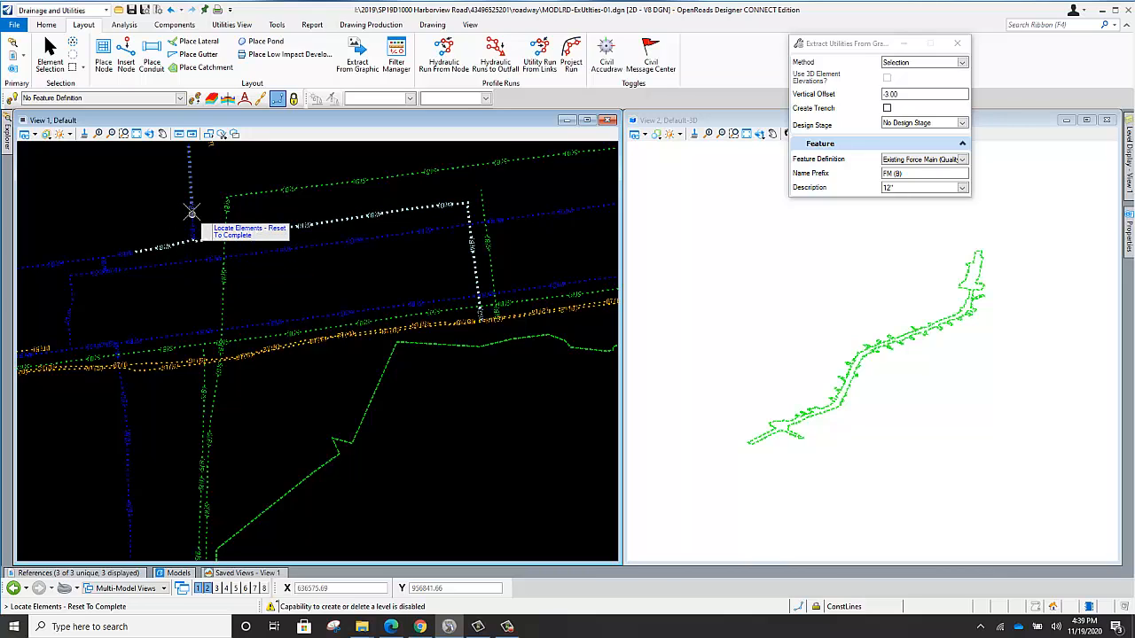
{"action": "left_click", "coordinate": [191, 213]}
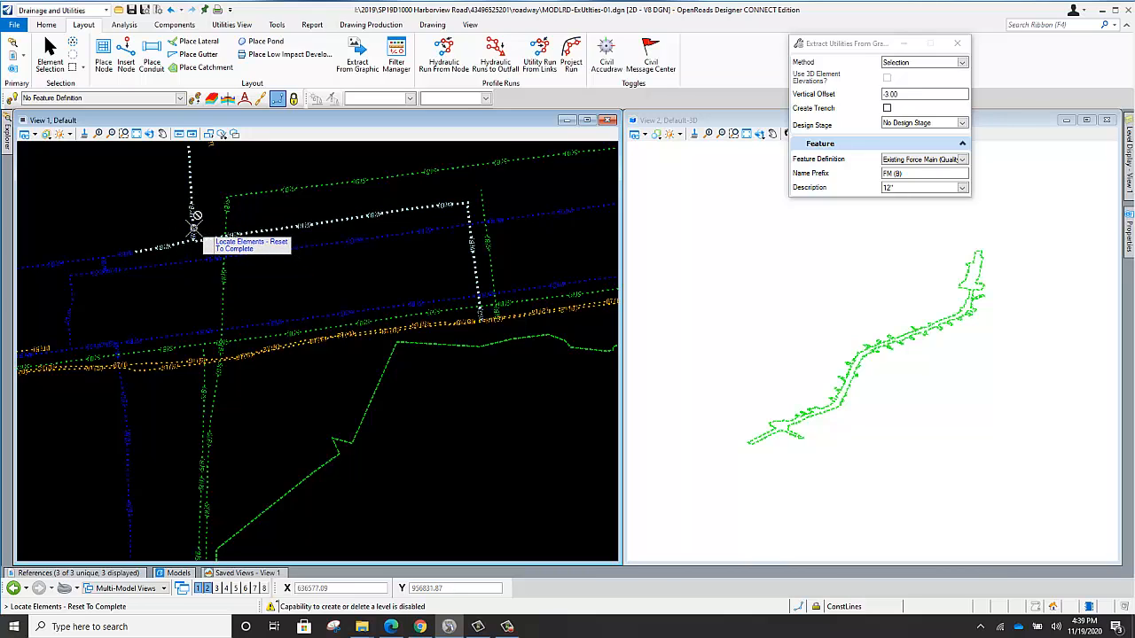
{"action": "left_click", "coordinate": [116, 254]}
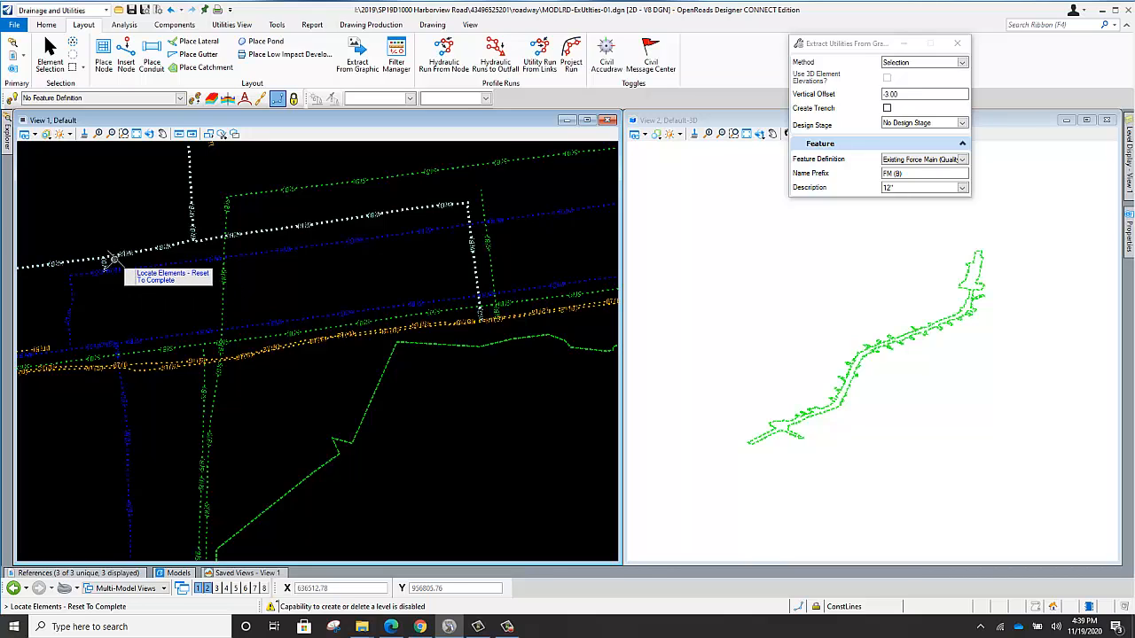
{"action": "right_click", "coordinate": [131, 203]}
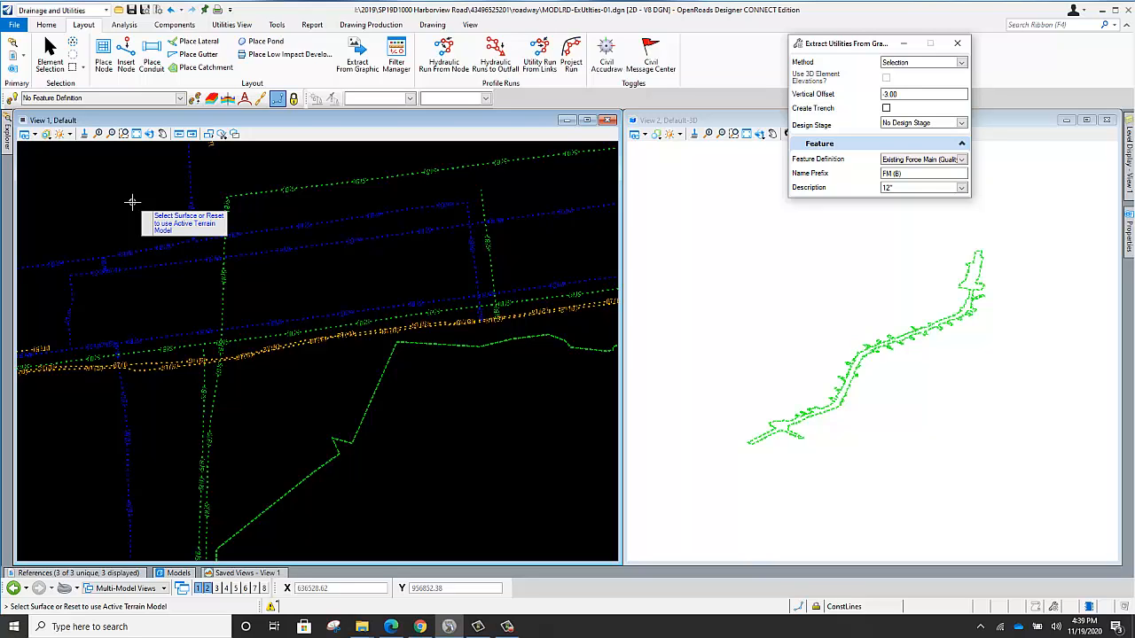
{"action": "right_click", "coordinate": [132, 203]}
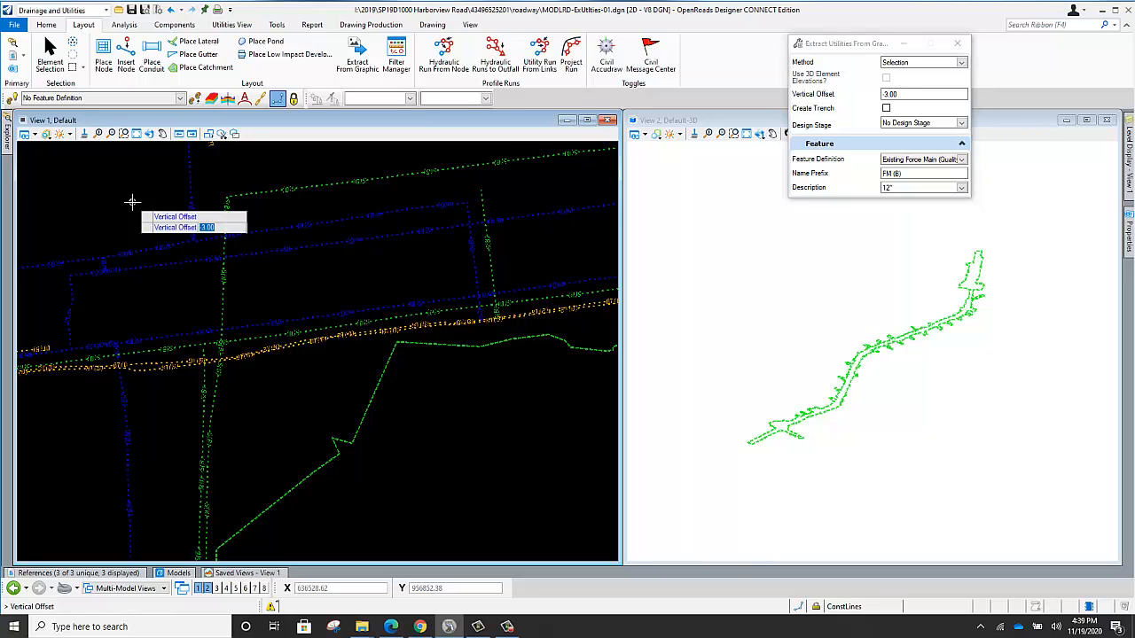
{"action": "left_click", "coordinate": [345, 193]}
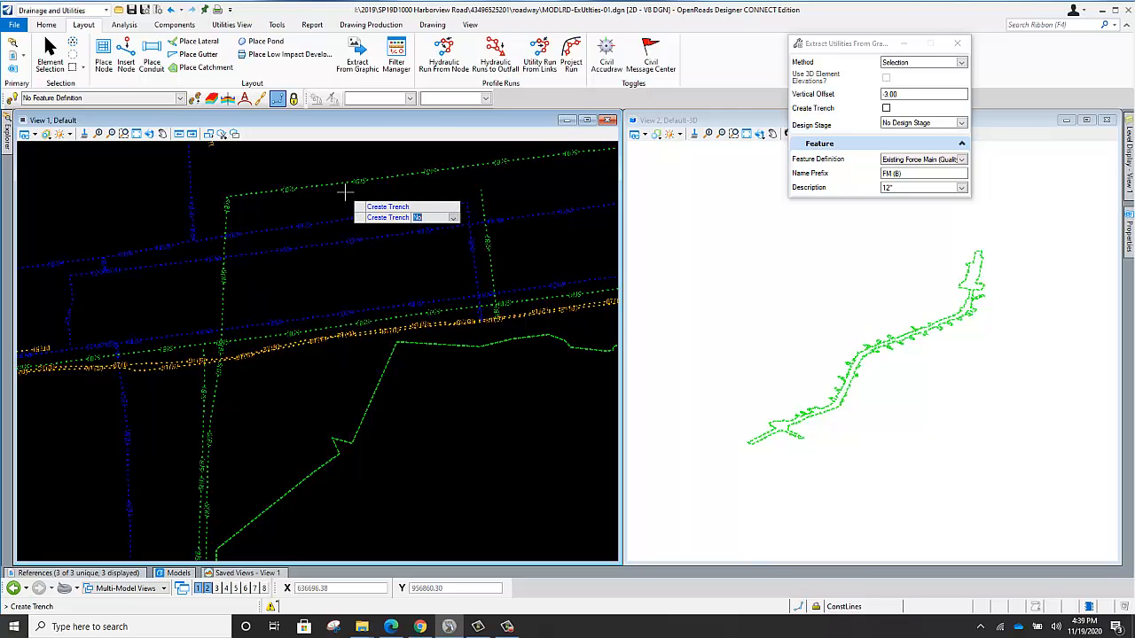
{"action": "left_click", "coordinate": [345, 192]}
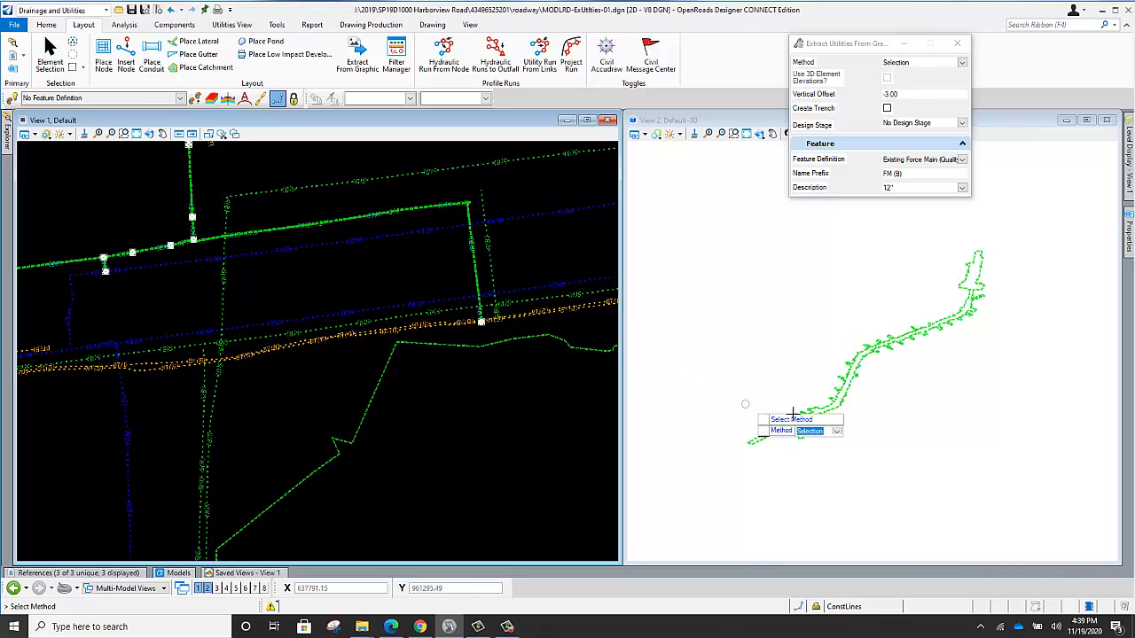
Examine the extracted force main conduits and their nodes in the 3D view.
{"action": "scroll", "coordinate": [792, 434], "scroll_direction": "up", "scroll_amount": 8}
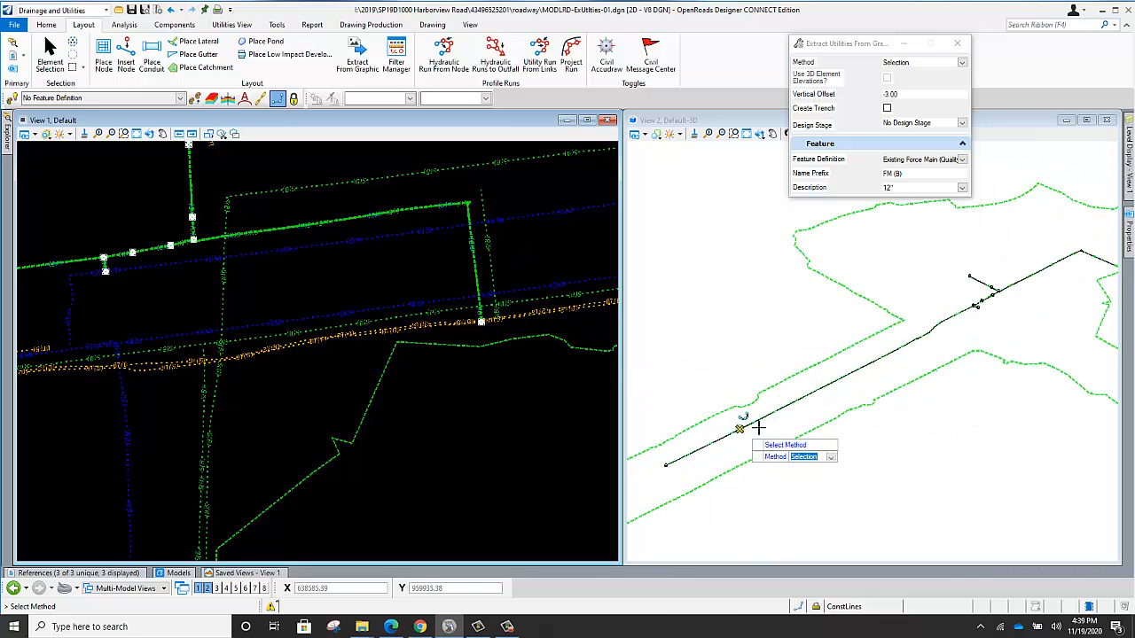
{"action": "scroll", "coordinate": [891, 340], "scroll_direction": "up", "scroll_amount": 6}
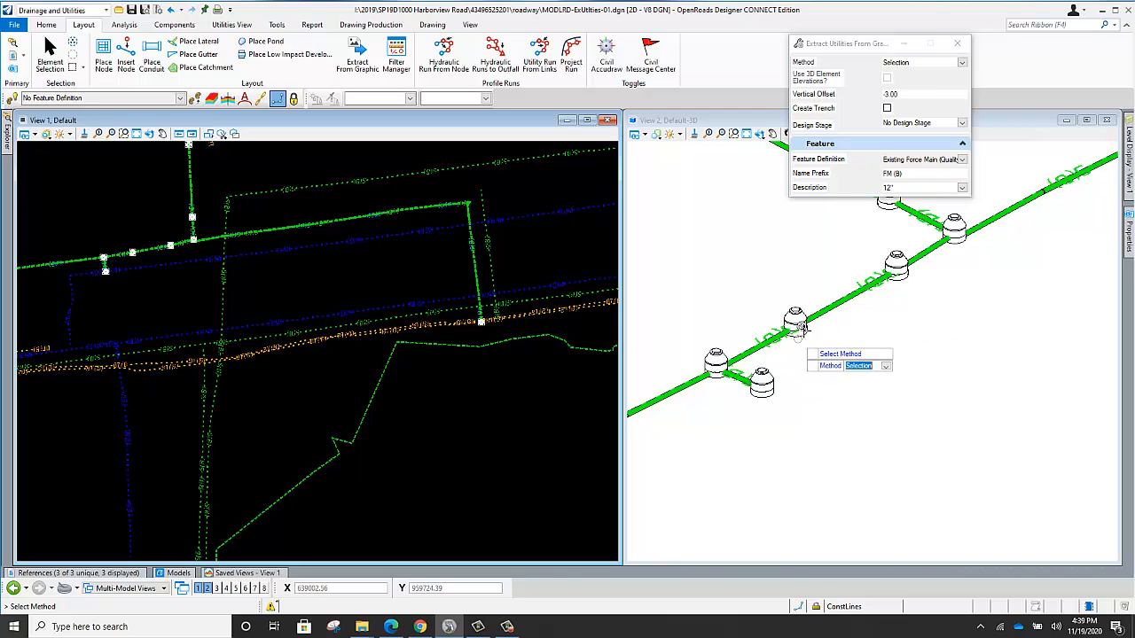
{"action": "scroll", "coordinate": [871, 290], "scroll_direction": "down", "scroll_amount": 4}
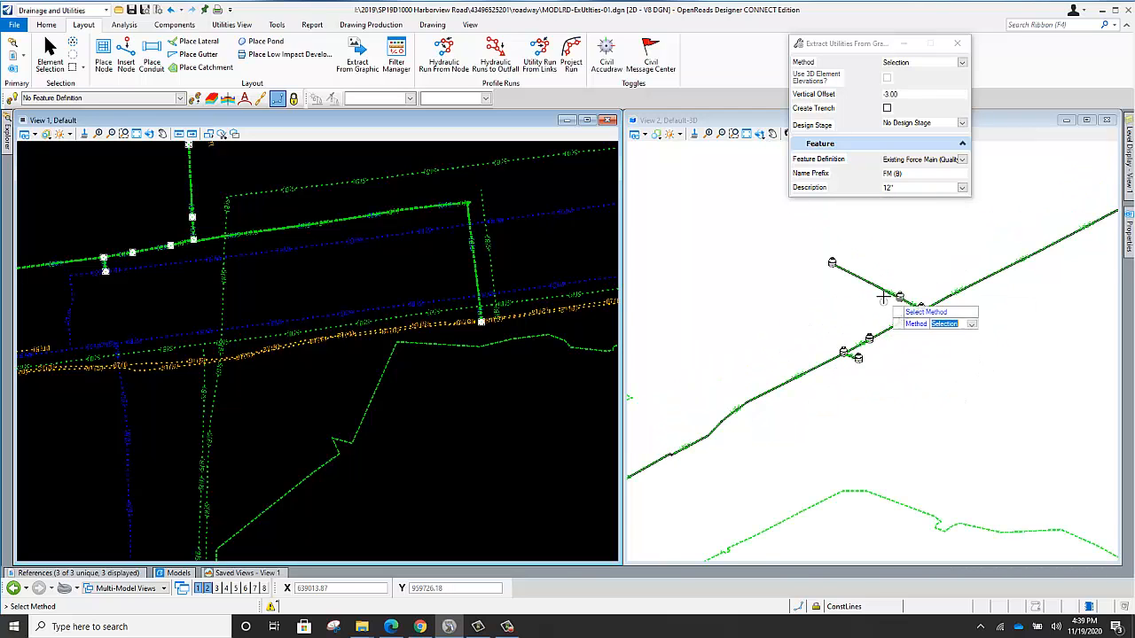
{"action": "scroll", "coordinate": [823, 329], "scroll_direction": "up", "scroll_amount": 2}
{"action": "scroll", "coordinate": [811, 342], "scroll_direction": "down", "scroll_amount": 3}
{"action": "scroll", "coordinate": [808, 332], "scroll_direction": "up", "scroll_amount": 2}
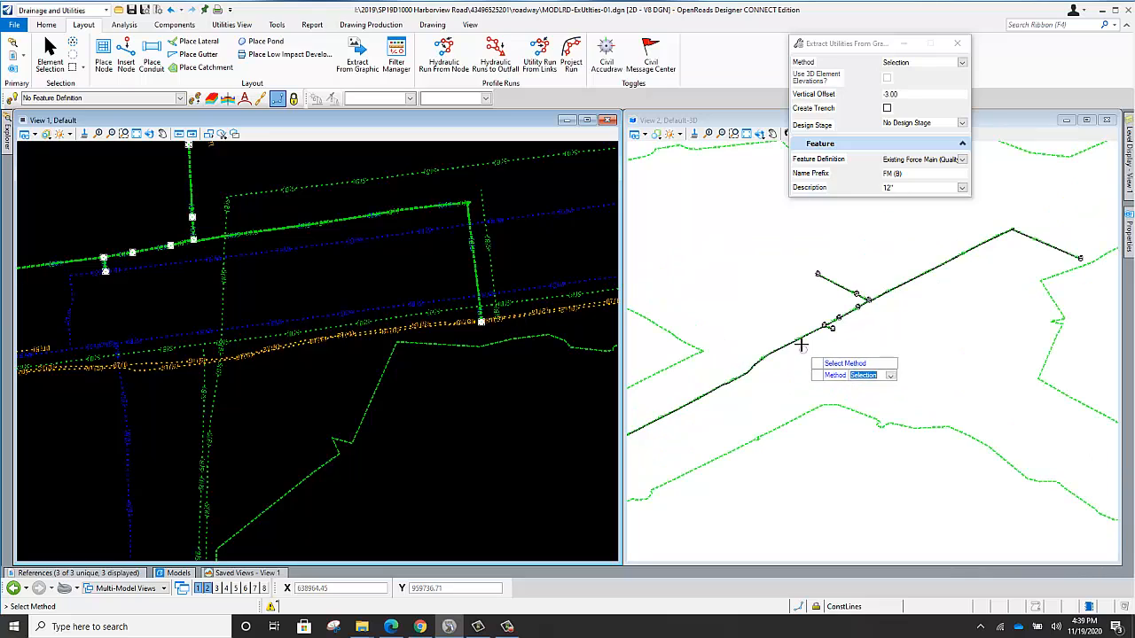
Extract the remaining two parallel water lines, their western connector and the southward branch as 24" force main conduits at a -3.00 vertical offset.
{"action": "left_click", "coordinate": [961, 188]}
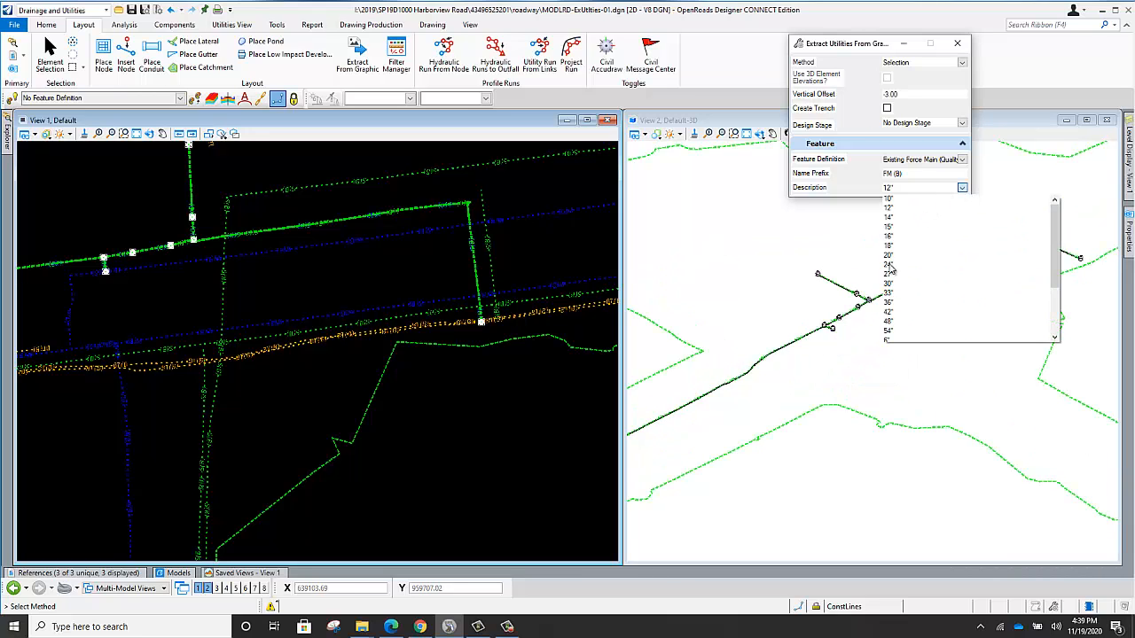
{"action": "left_click", "coordinate": [888, 265]}
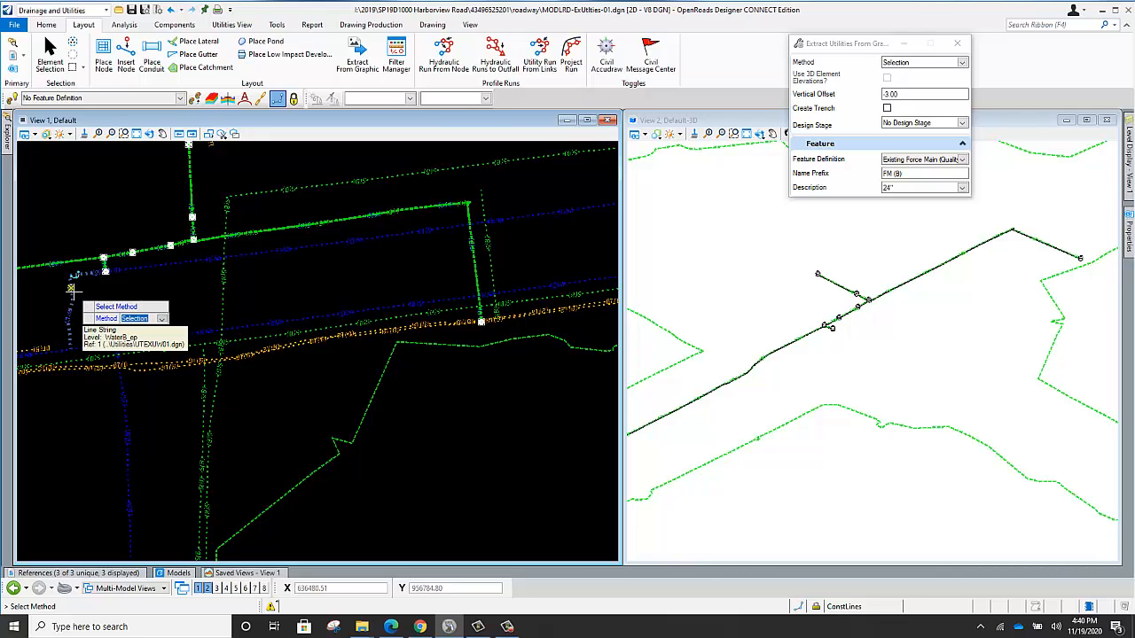
{"action": "left_click", "coordinate": [125, 298]}
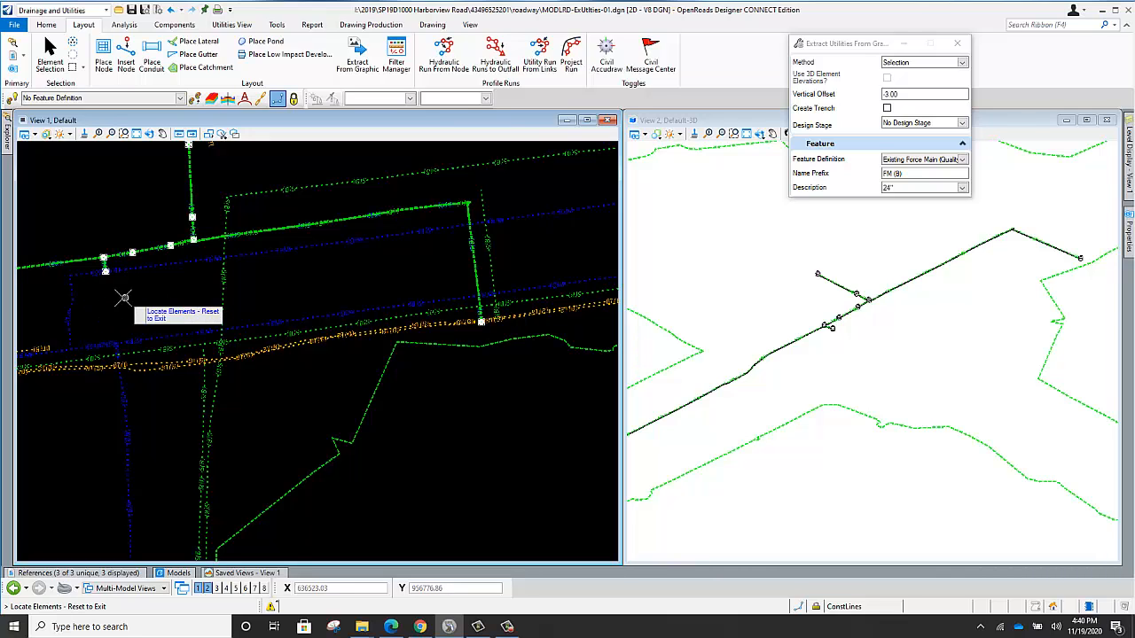
{"action": "left_click", "coordinate": [71, 300]}
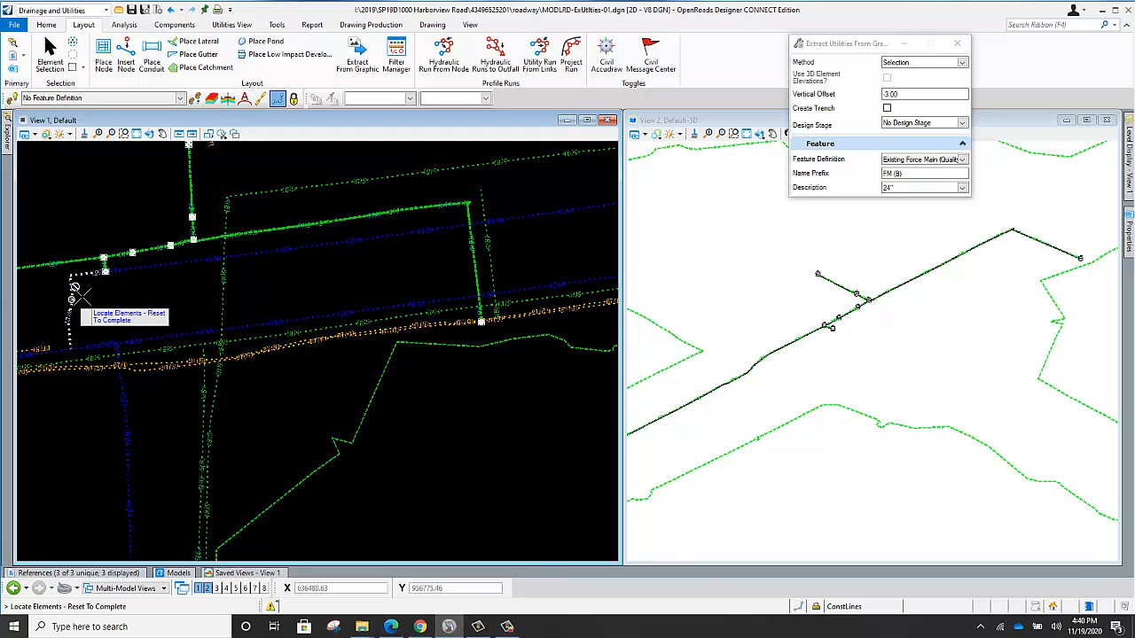
{"action": "left_click", "coordinate": [193, 260]}
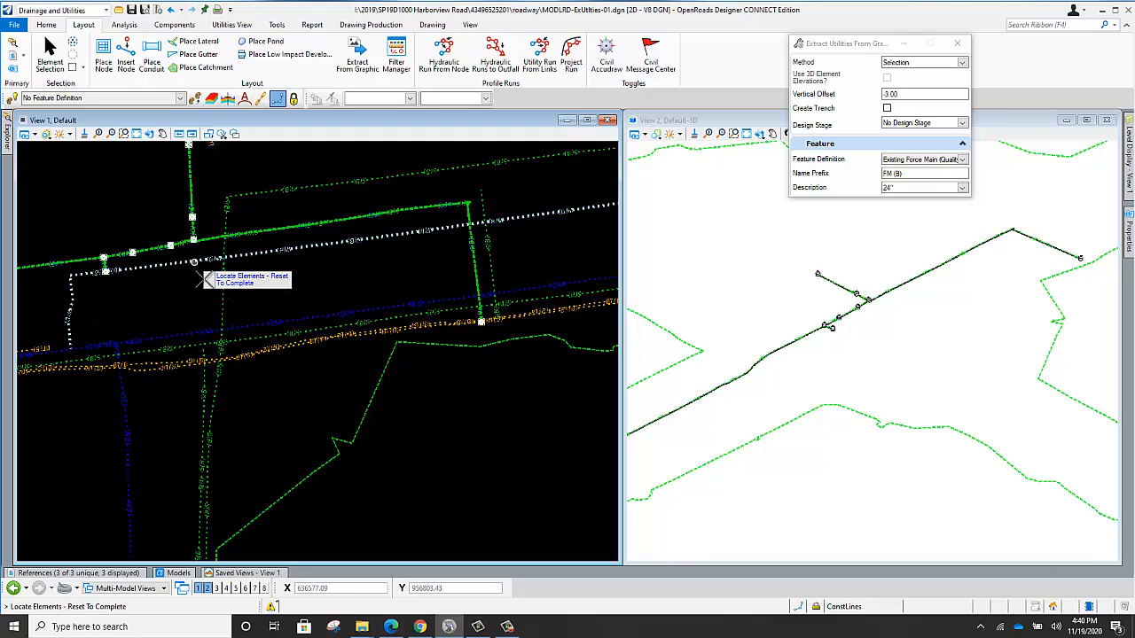
{"action": "left_click", "coordinate": [277, 319]}
{"action": "left_click", "coordinate": [95, 343]}
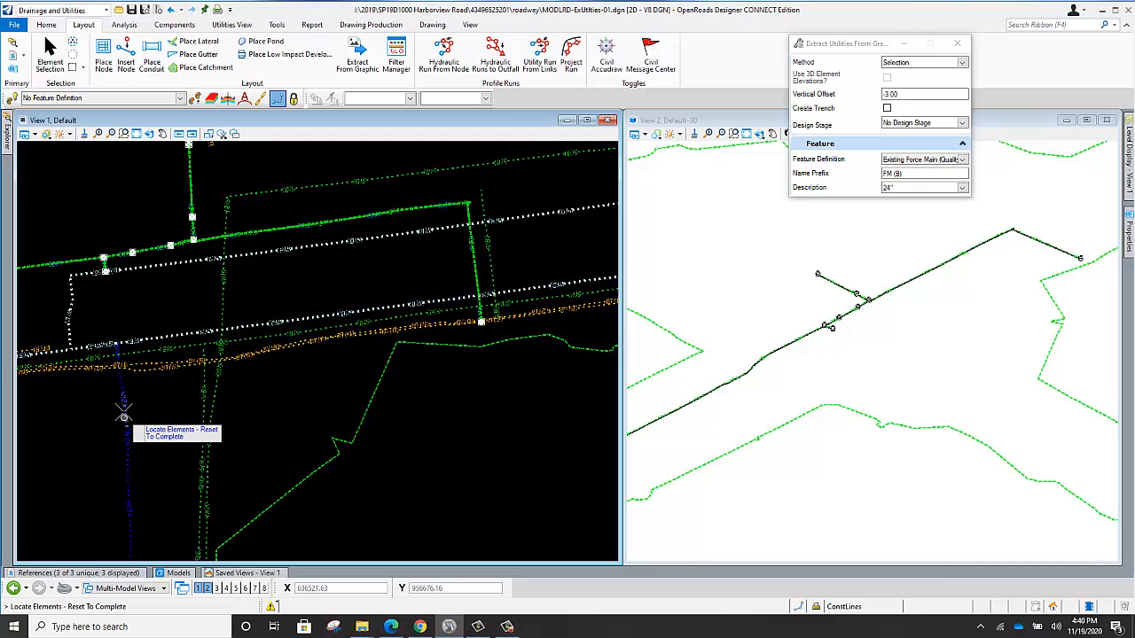
{"action": "left_click", "coordinate": [120, 383]}
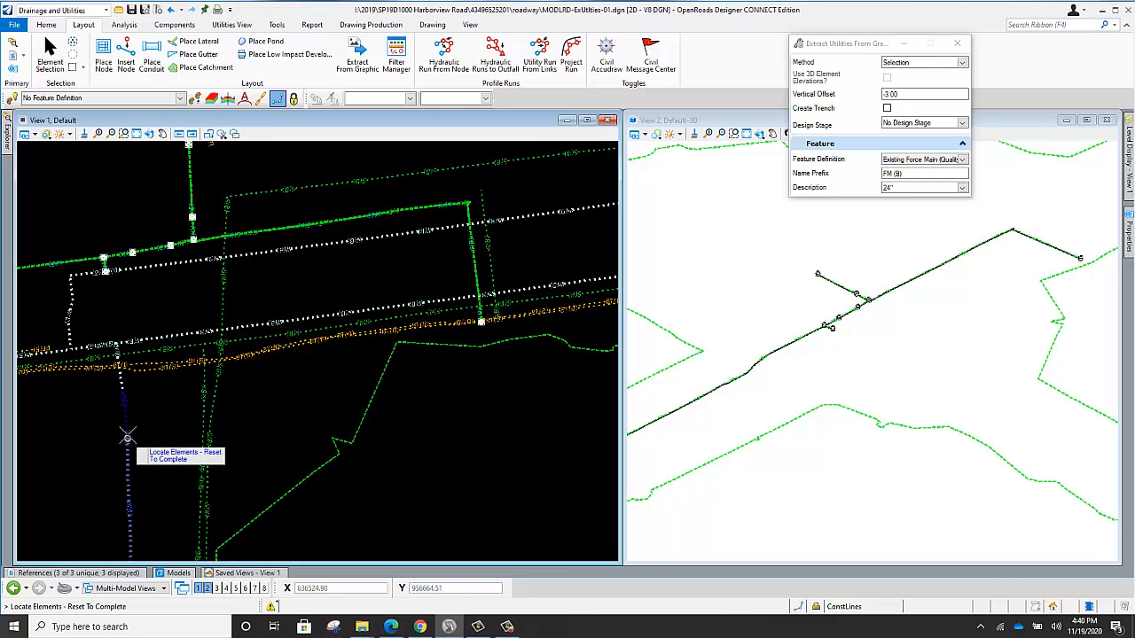
{"action": "left_click", "coordinate": [125, 412]}
{"action": "left_click", "coordinate": [127, 440]}
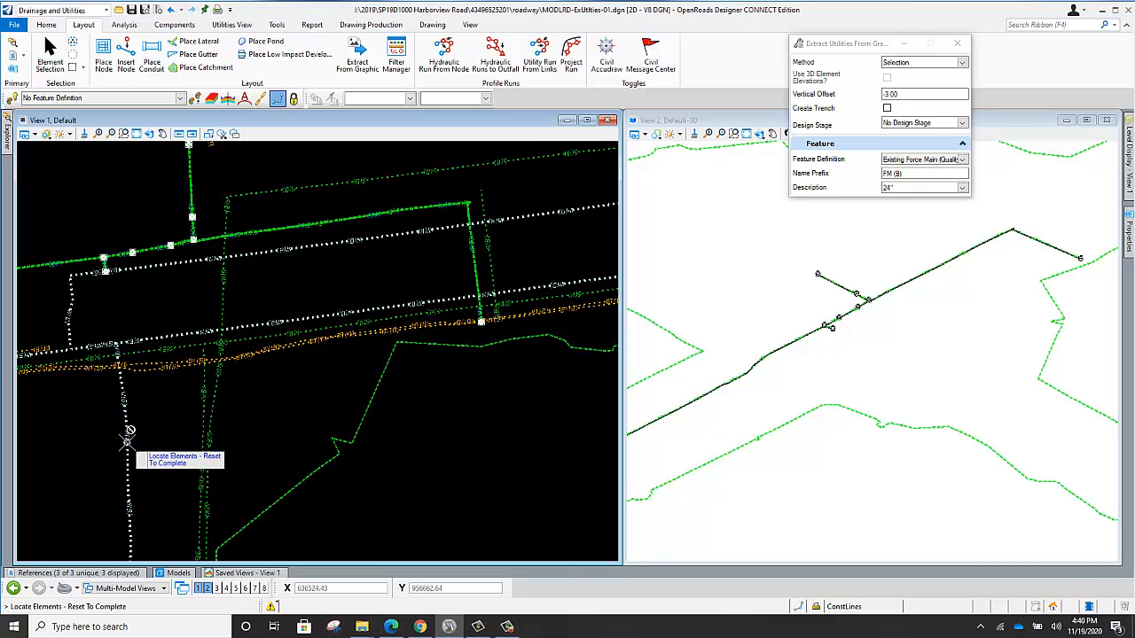
{"action": "right_click", "coordinate": [306, 278]}
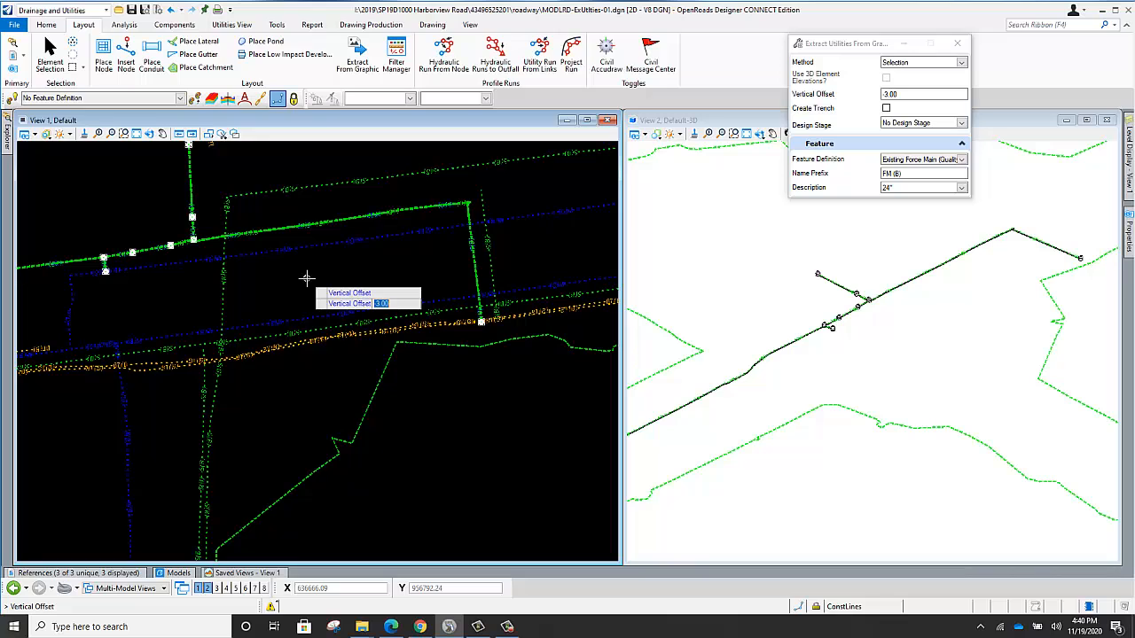
{"action": "left_click", "coordinate": [305, 279]}
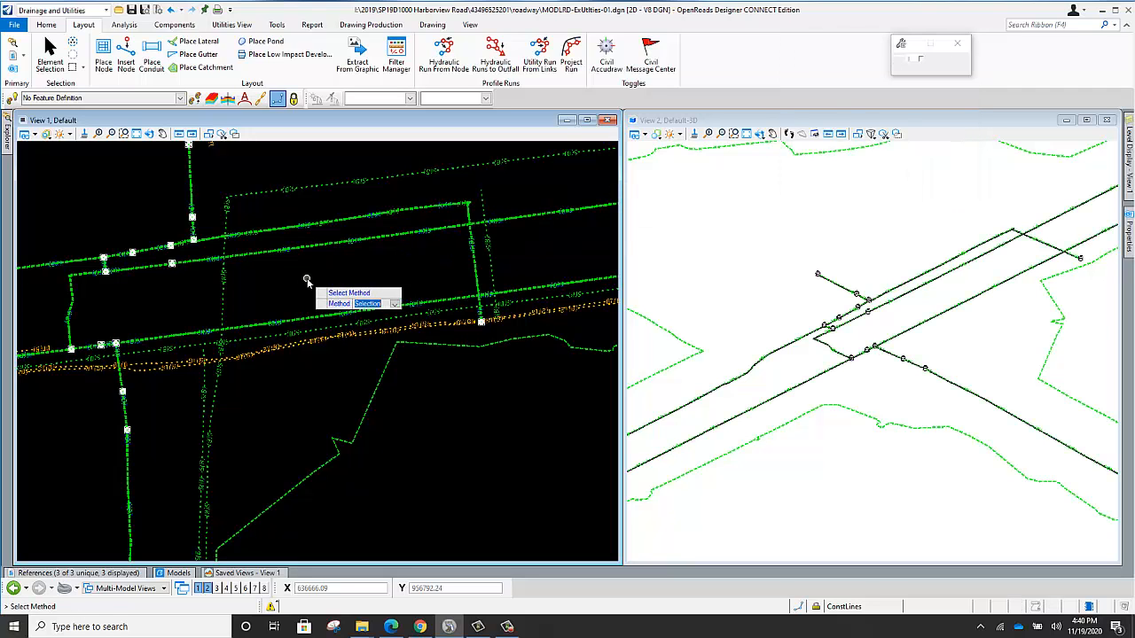
Examine the newly extracted 24" conduits and their nodes in the 3D view.
{"action": "scroll", "coordinate": [829, 335], "scroll_direction": "up", "scroll_amount": 5}
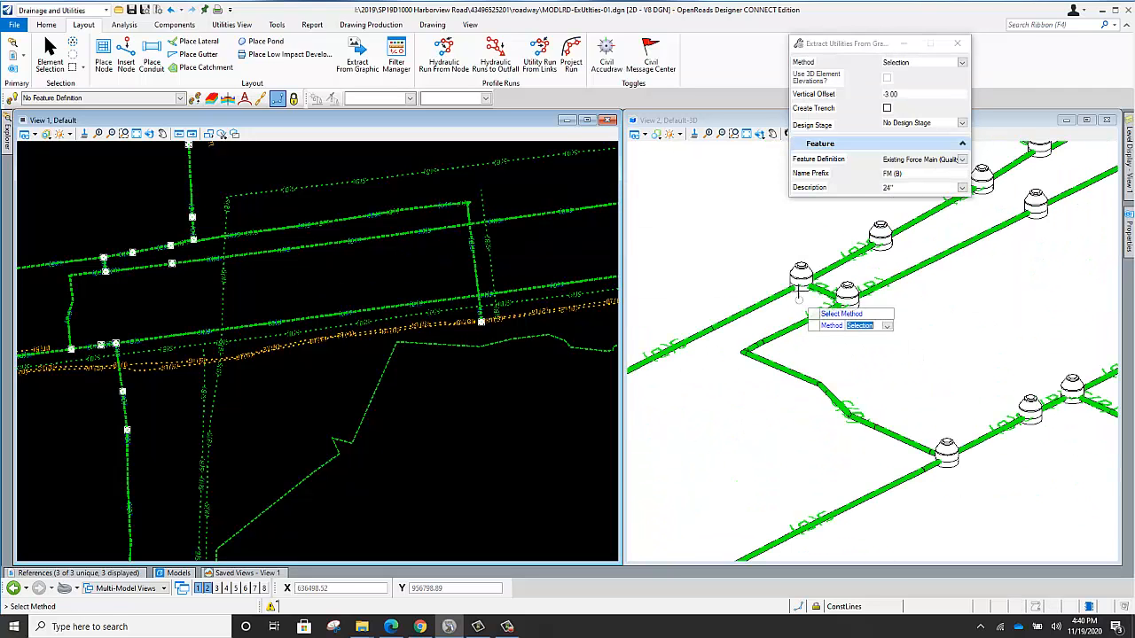
{"action": "scroll", "coordinate": [792, 328], "scroll_direction": "down", "scroll_amount": 2}
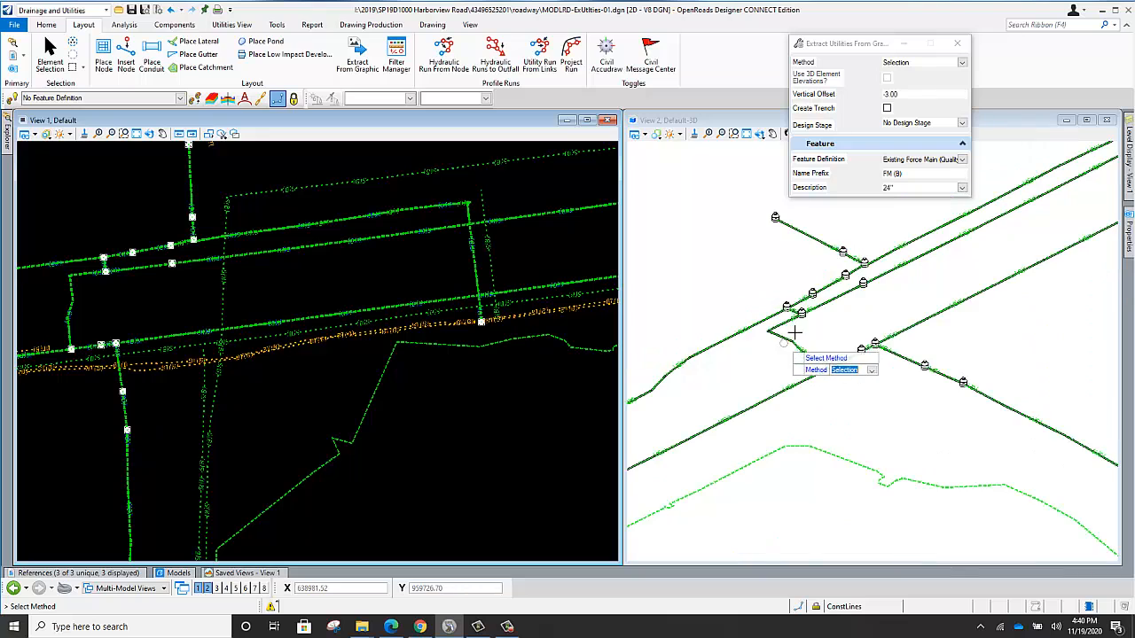
{"action": "scroll", "coordinate": [824, 255], "scroll_direction": "up", "scroll_amount": 1}
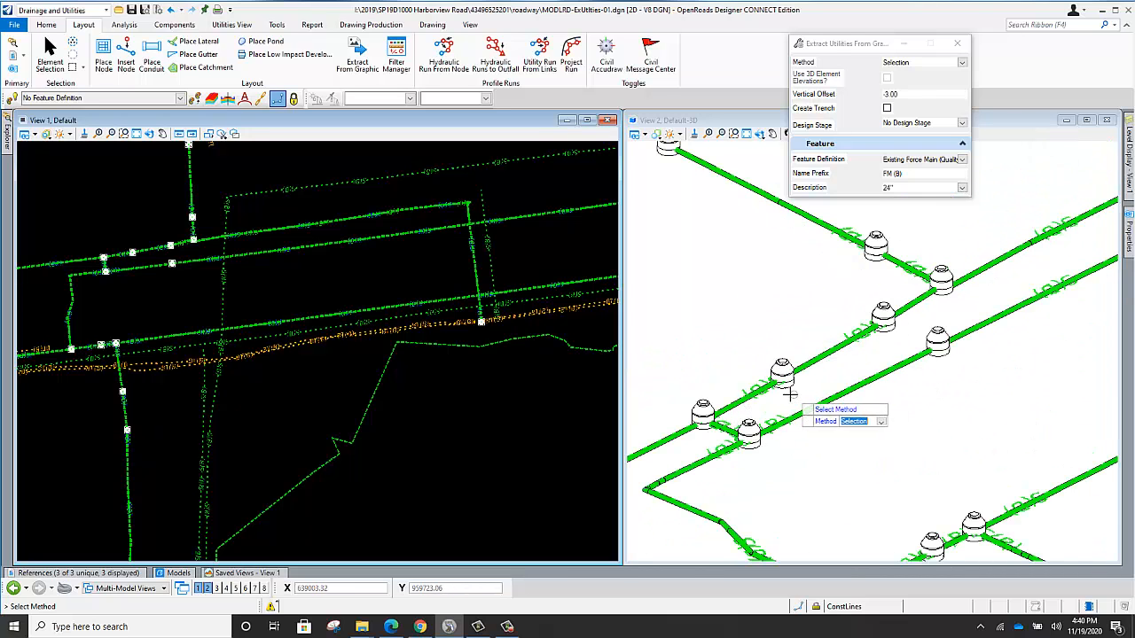
{"action": "scroll", "coordinate": [780, 381], "scroll_direction": "down", "scroll_amount": 2}
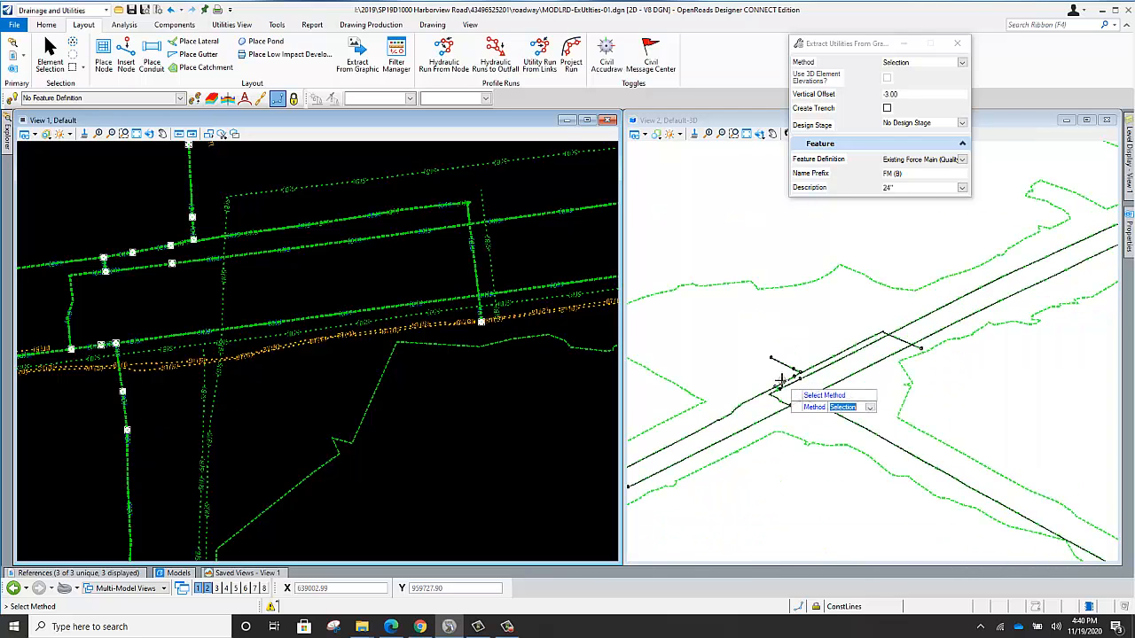
{"action": "scroll", "coordinate": [784, 390], "scroll_direction": "up", "scroll_amount": 2}
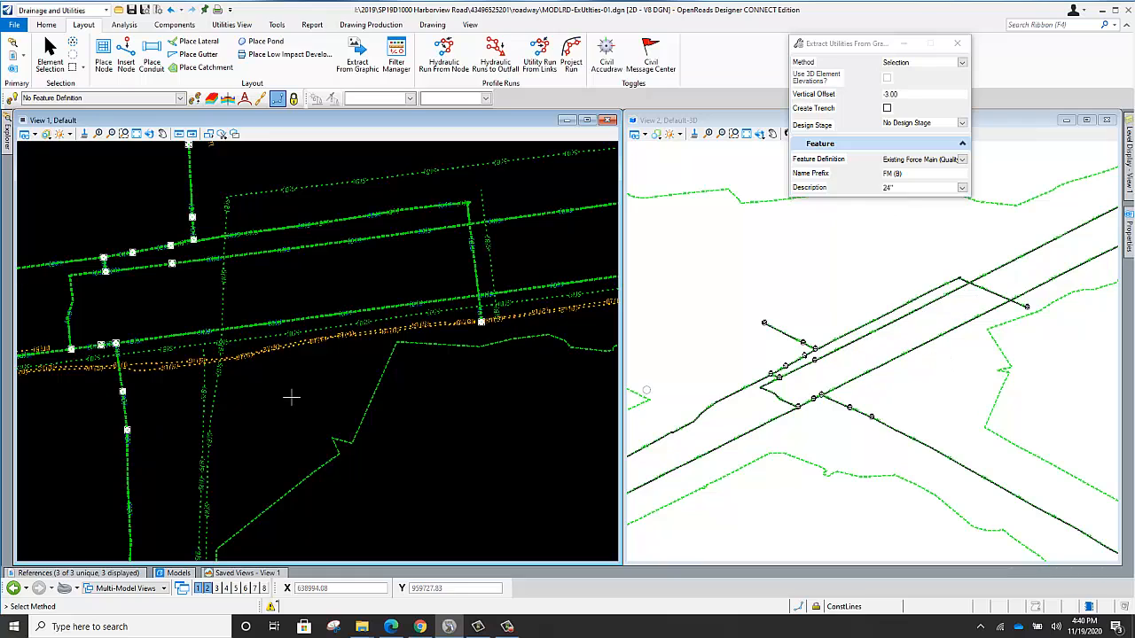
Set the extraction's feature definition to WasteWaterSegment Existing Sanitary Sewer (Quality Level B).
{"action": "left_click", "coordinate": [963, 160]}
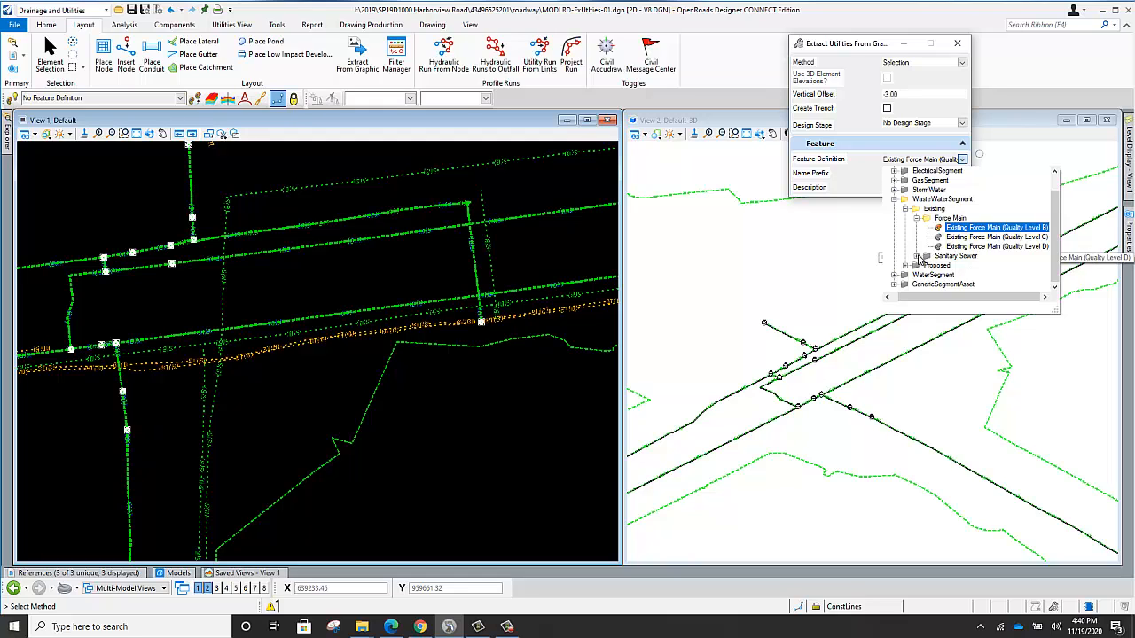
{"action": "left_click", "coordinate": [919, 256]}
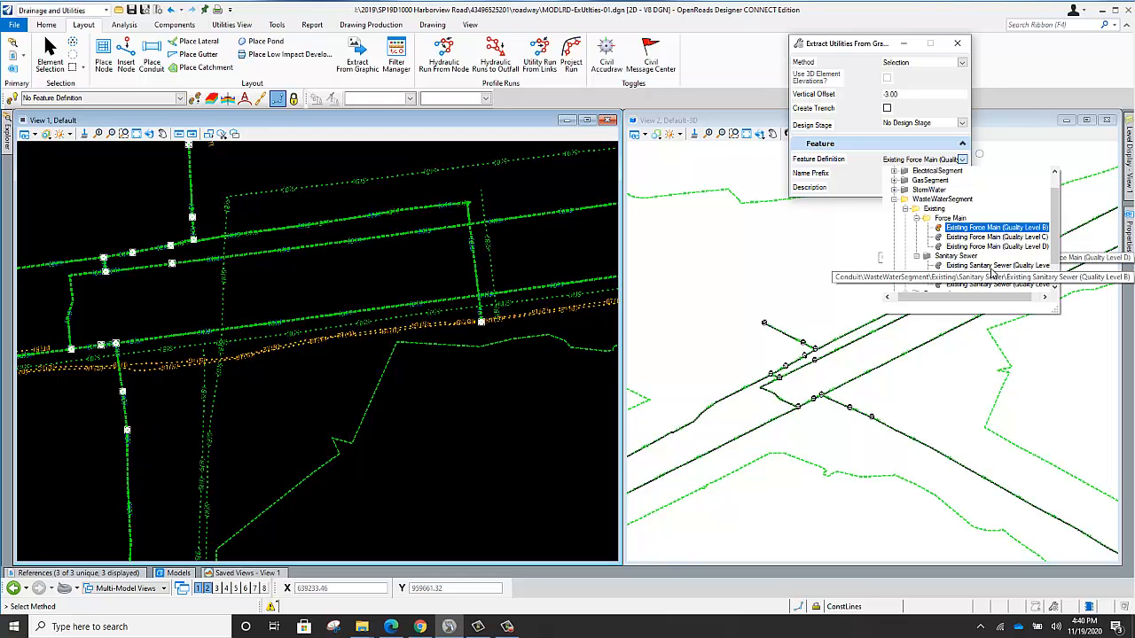
{"action": "left_click", "coordinate": [993, 266]}
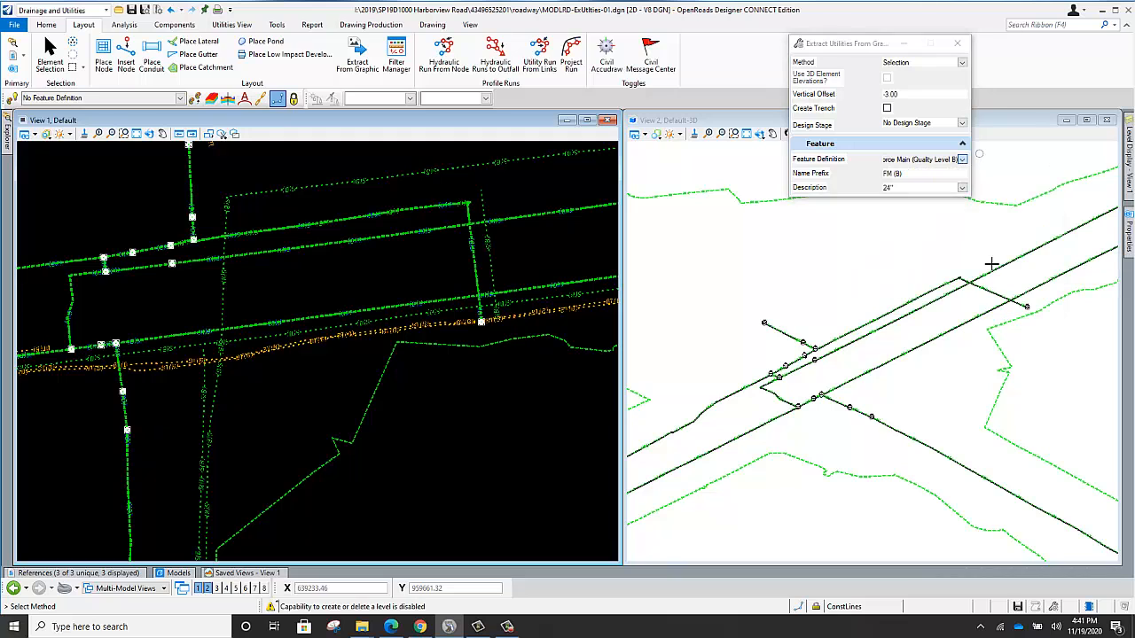
Select the S(B) sanitary sewer line running just south of the lower extracted conduit as the first element for extraction.
{"action": "scroll", "coordinate": [325, 346], "scroll_direction": "up", "scroll_amount": 5}
{"action": "scroll", "coordinate": [319, 359], "scroll_direction": "down", "scroll_amount": 3}
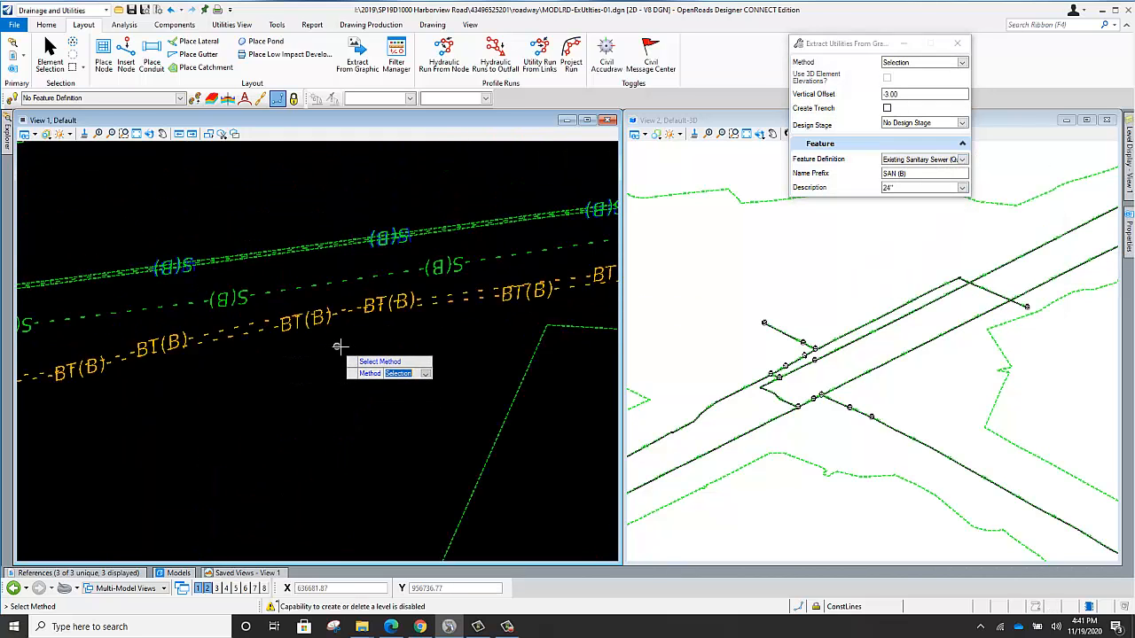
{"action": "scroll", "coordinate": [343, 330], "scroll_direction": "down", "scroll_amount": 2}
{"action": "scroll", "coordinate": [319, 322], "scroll_direction": "down", "scroll_amount": 2}
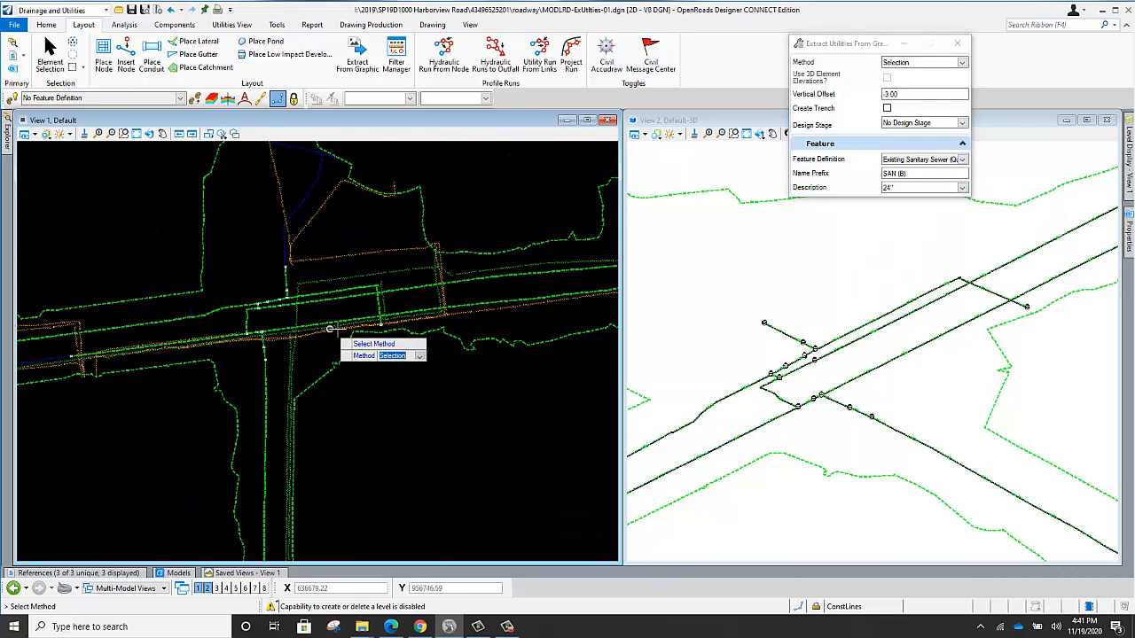
{"action": "scroll", "coordinate": [173, 346], "scroll_direction": "up", "scroll_amount": 4}
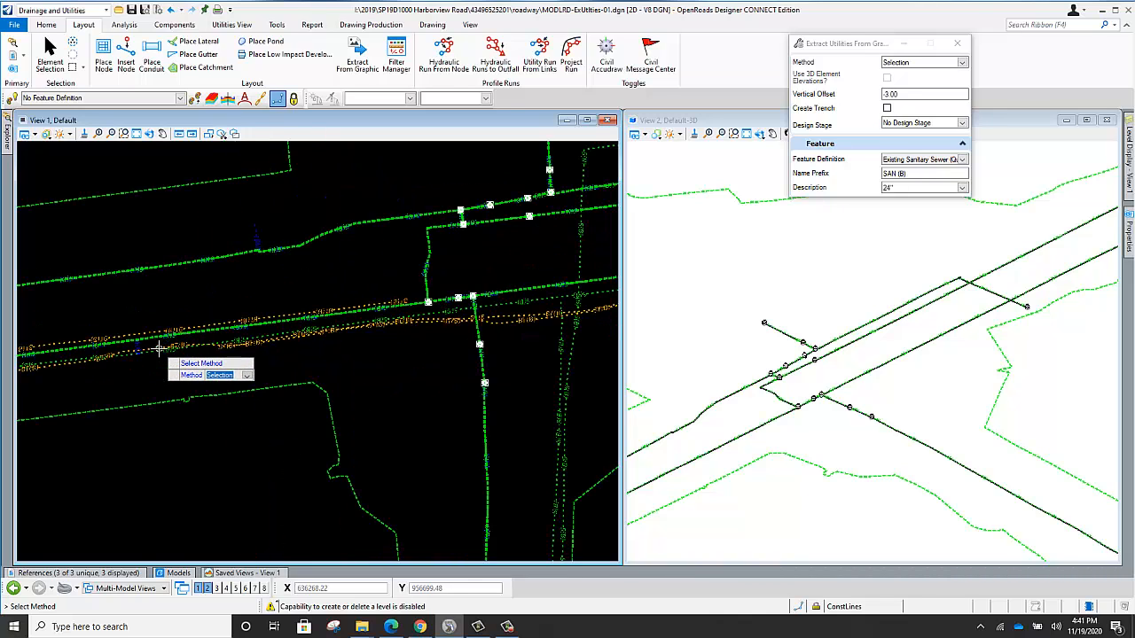
{"action": "scroll", "coordinate": [273, 317], "scroll_direction": "up", "scroll_amount": 2}
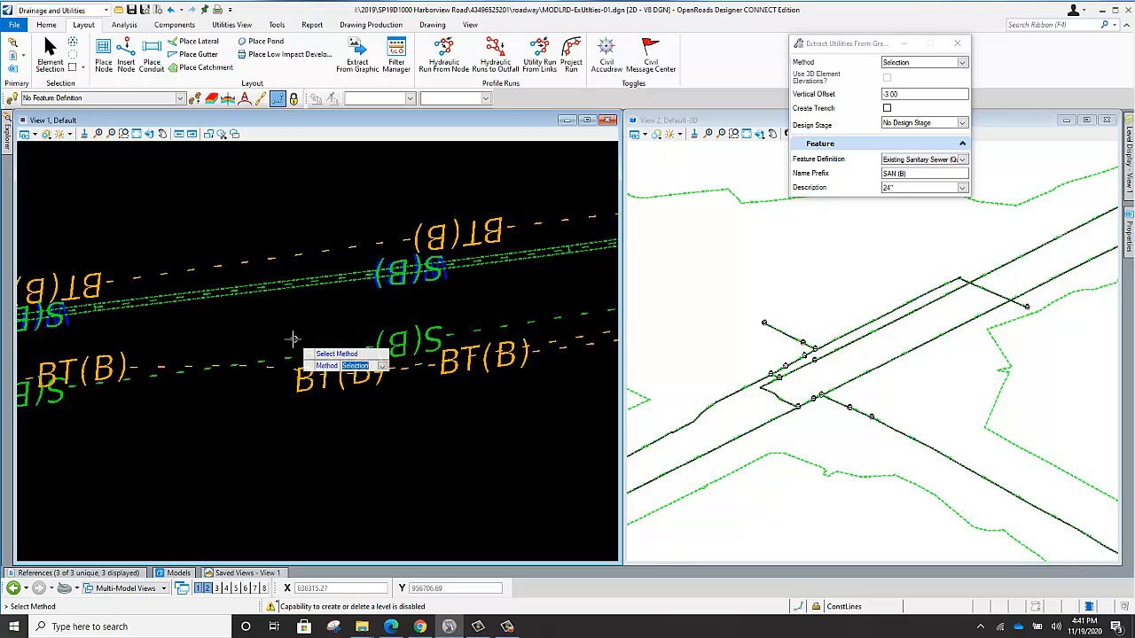
{"action": "scroll", "coordinate": [294, 328], "scroll_direction": "down", "scroll_amount": 1}
{"action": "scroll", "coordinate": [302, 337], "scroll_direction": "up", "scroll_amount": 1}
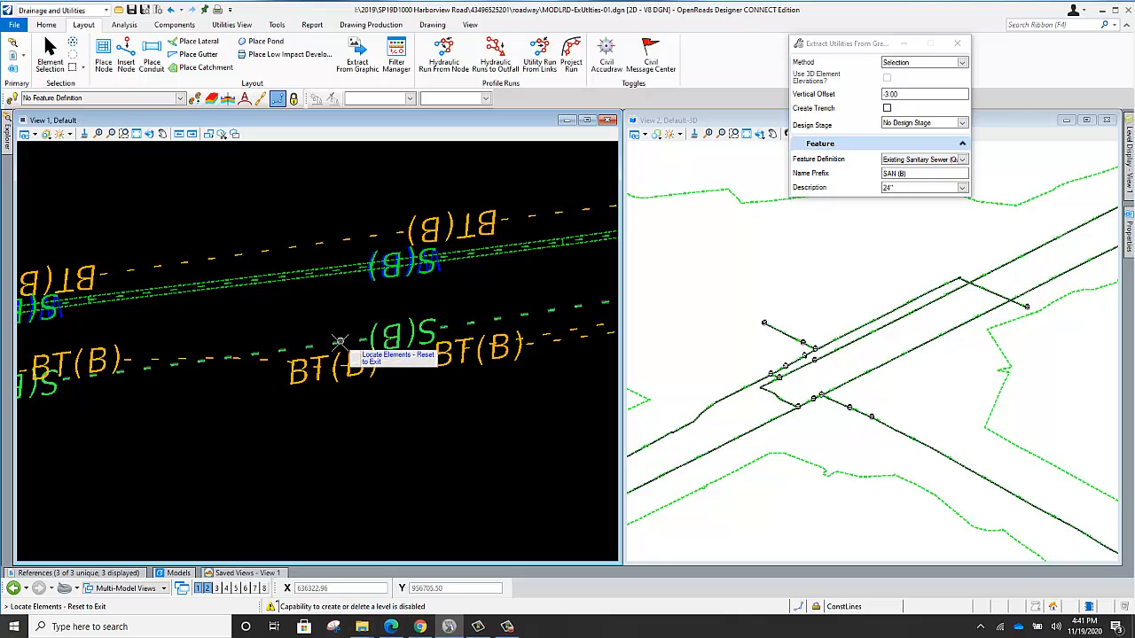
{"action": "left_click", "coordinate": [324, 316]}
Examine the S(B) labels and linework along the northern extracted conduit where they overlap the referenced water line.
{"action": "scroll", "coordinate": [306, 313], "scroll_direction": "down", "scroll_amount": 5}
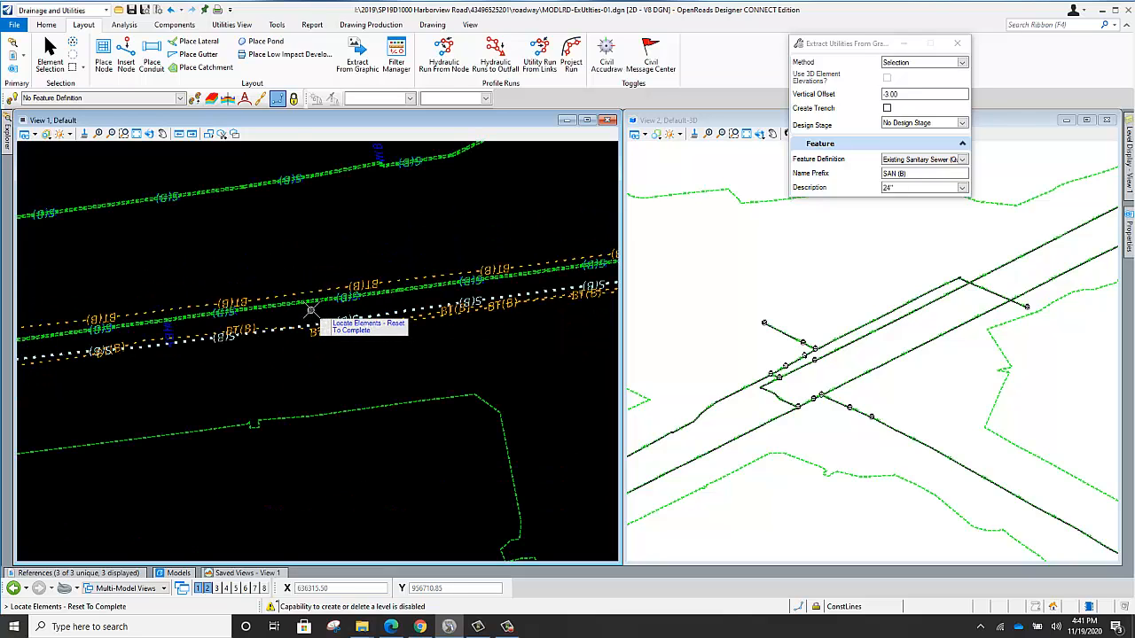
{"action": "scroll", "coordinate": [291, 164], "scroll_direction": "up", "scroll_amount": 6}
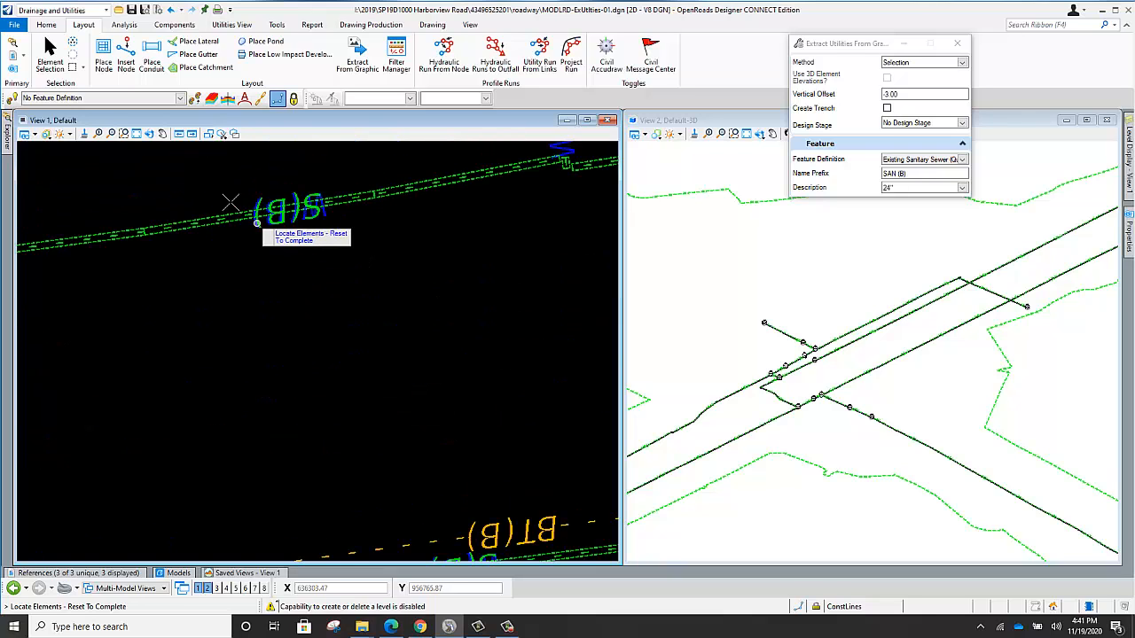
{"action": "scroll", "coordinate": [258, 223], "scroll_direction": "up", "scroll_amount": 3}
{"action": "scroll", "coordinate": [239, 258], "scroll_direction": "up", "scroll_amount": 1}
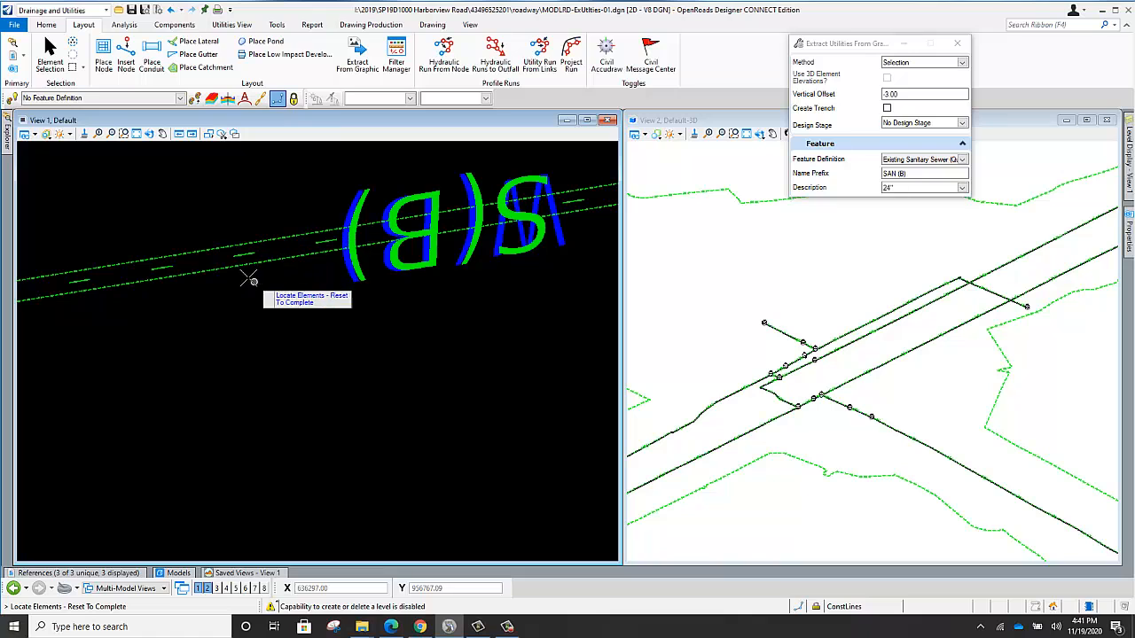
{"action": "scroll", "coordinate": [239, 229], "scroll_direction": "down", "scroll_amount": 3}
{"action": "scroll", "coordinate": [359, 222], "scroll_direction": "up", "scroll_amount": 2}
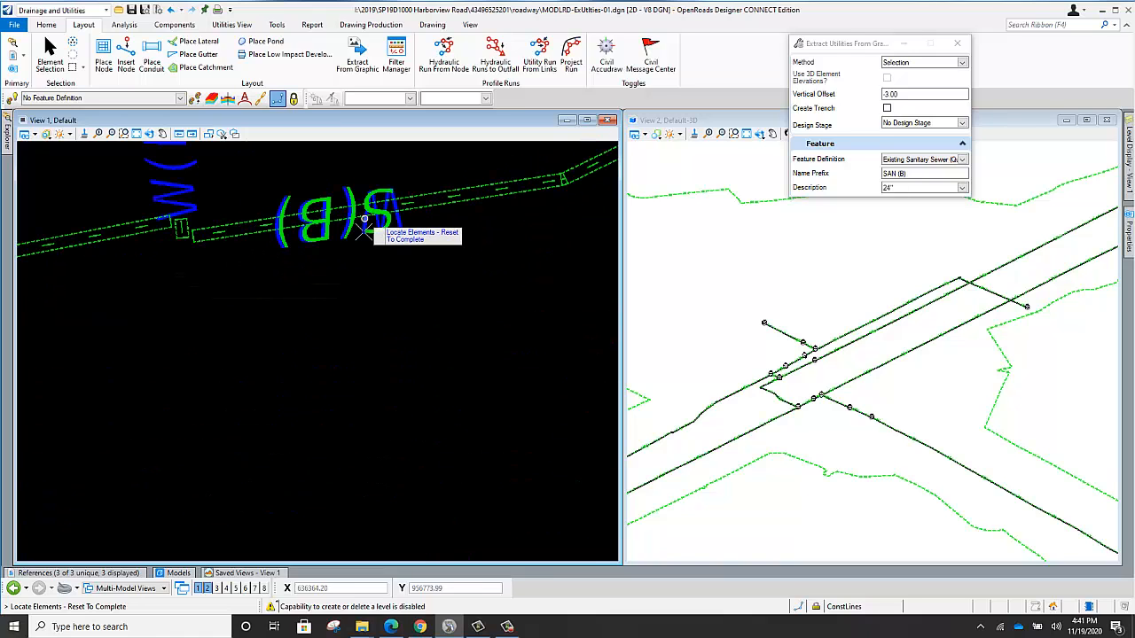
{"action": "scroll", "coordinate": [371, 232], "scroll_direction": "up", "scroll_amount": 2}
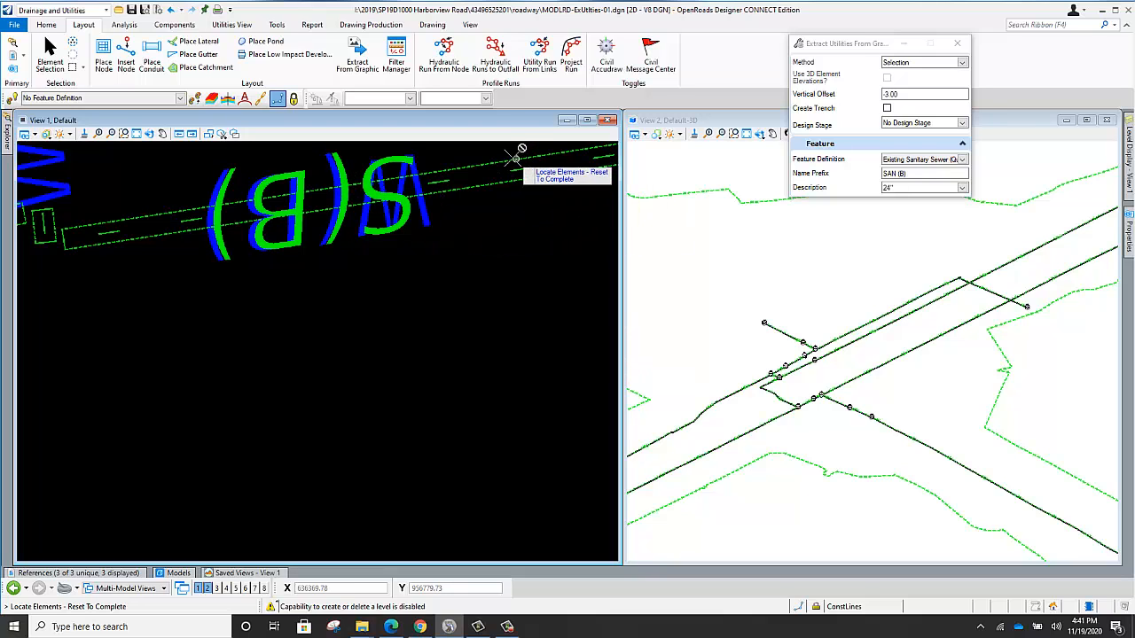
{"action": "scroll", "coordinate": [456, 202], "scroll_direction": "down", "scroll_amount": 5}
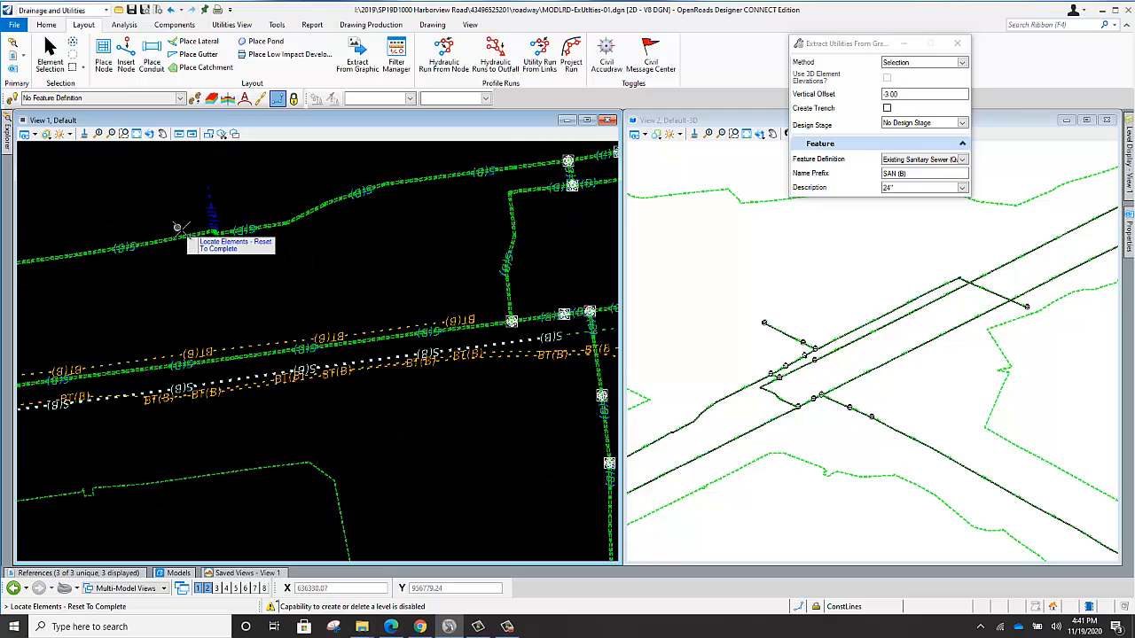
Add the western continuation of the southern S(B) sanitary sewer line, beyond the blue crossing line, to the extraction selection.
{"action": "scroll", "coordinate": [374, 252], "scroll_direction": "down", "scroll_amount": 3}
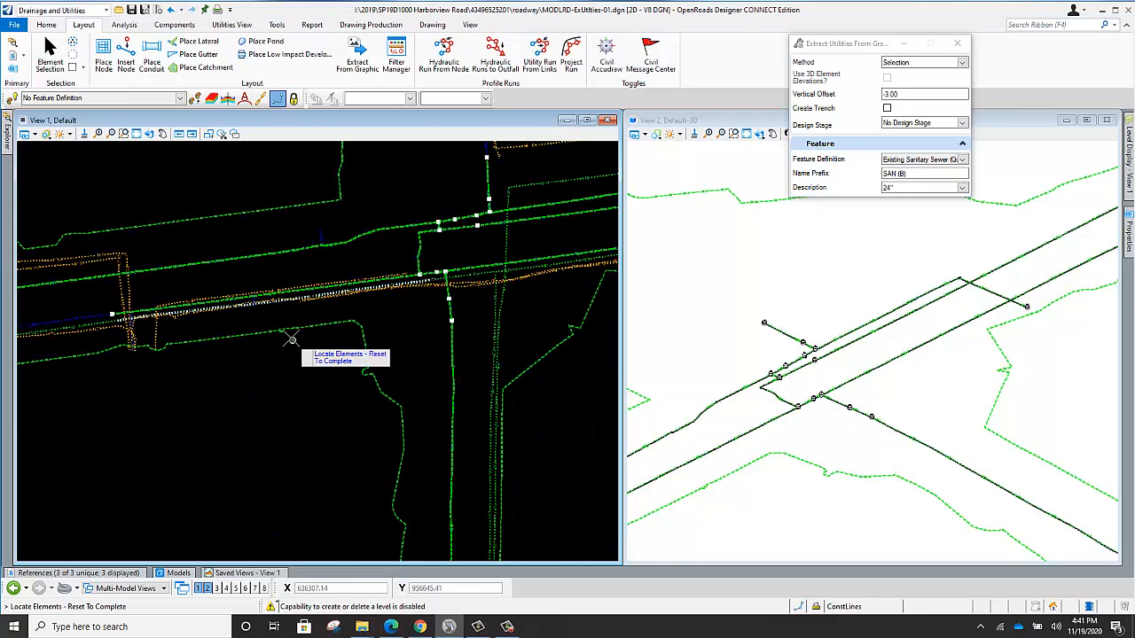
{"action": "scroll", "coordinate": [294, 340], "scroll_direction": "up", "scroll_amount": 5}
{"action": "scroll", "coordinate": [301, 232], "scroll_direction": "down", "scroll_amount": 5}
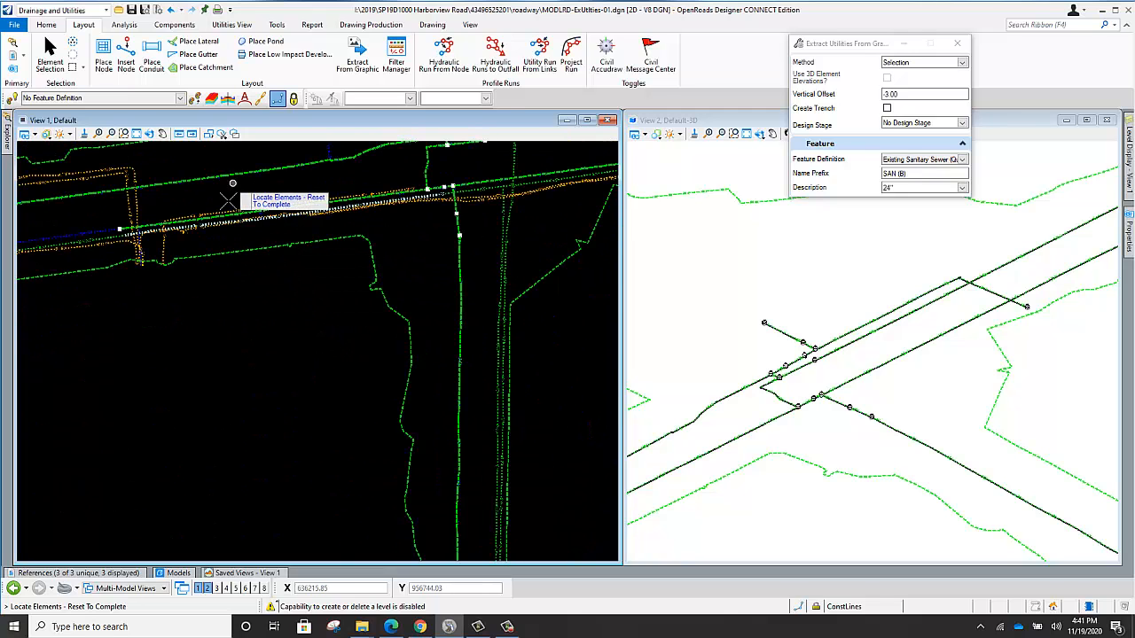
{"action": "scroll", "coordinate": [228, 203], "scroll_direction": "up", "scroll_amount": 3}
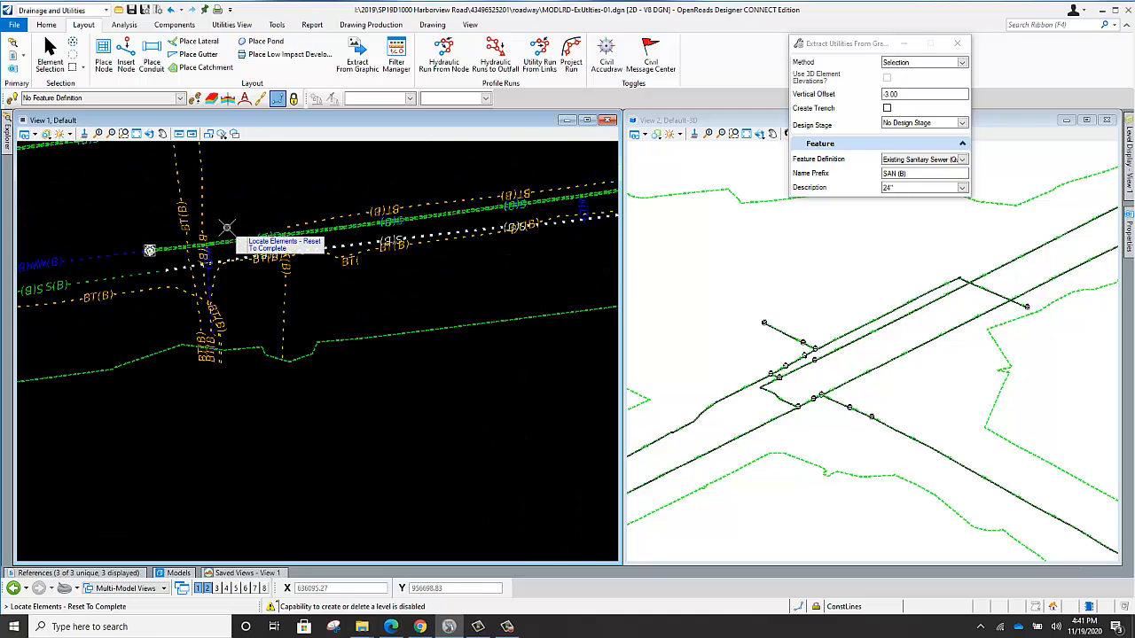
{"action": "scroll", "coordinate": [227, 228], "scroll_direction": "up", "scroll_amount": 2}
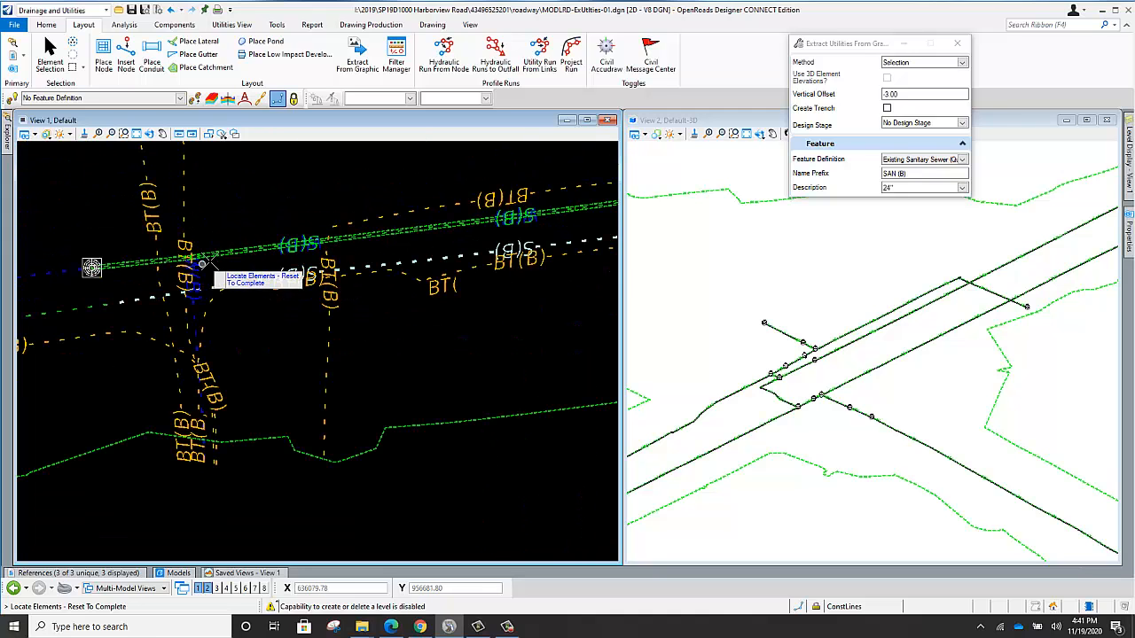
{"action": "scroll", "coordinate": [206, 259], "scroll_direction": "up", "scroll_amount": 1}
{"action": "scroll", "coordinate": [221, 252], "scroll_direction": "down", "scroll_amount": 4}
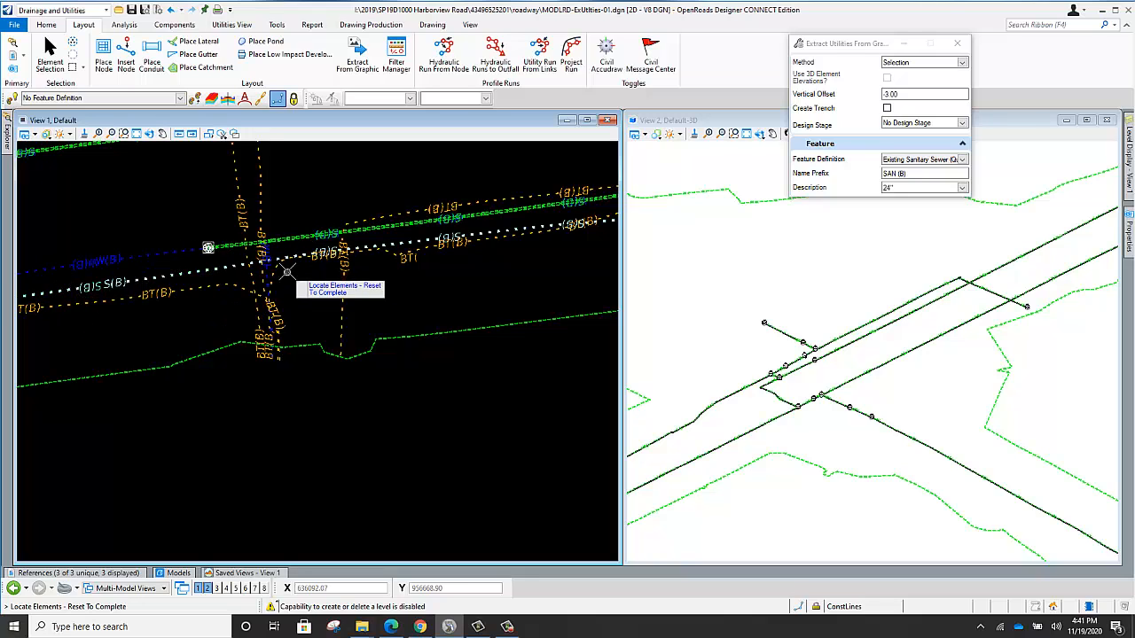
Add the eastern S(B) sewer segment and the two S(B) lines branching south from it to the extraction selection.
{"action": "scroll", "coordinate": [177, 254], "scroll_direction": "down", "scroll_amount": 1}
{"action": "scroll", "coordinate": [165, 258], "scroll_direction": "down", "scroll_amount": 3}
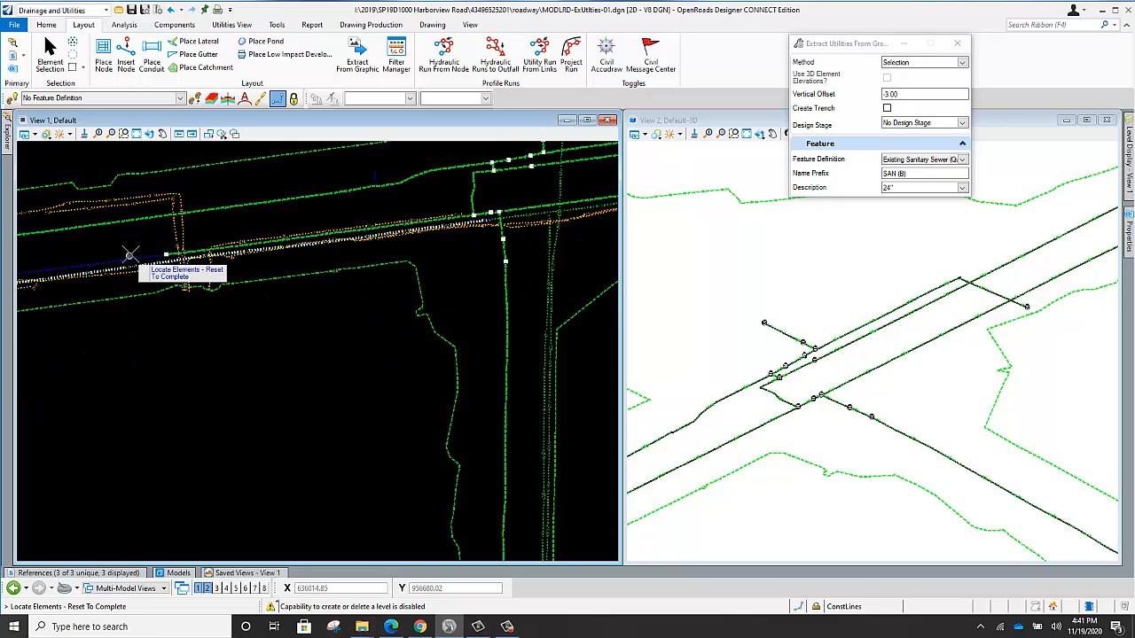
{"action": "scroll", "coordinate": [128, 229], "scroll_direction": "up", "scroll_amount": 2}
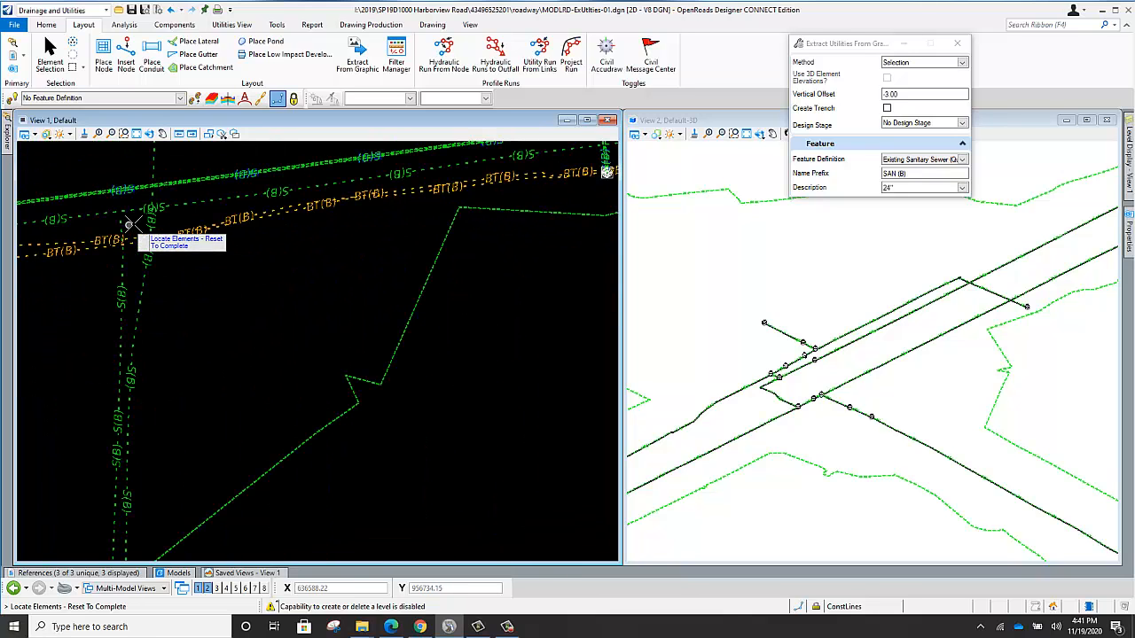
{"action": "left_click", "coordinate": [233, 197]}
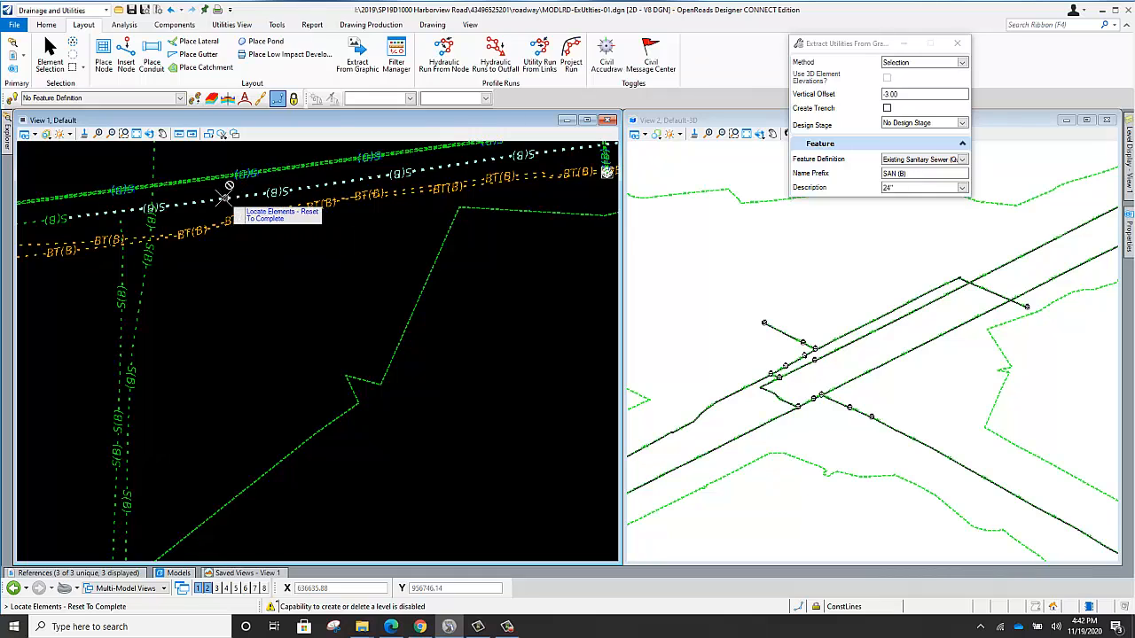
{"action": "left_click", "coordinate": [144, 280]}
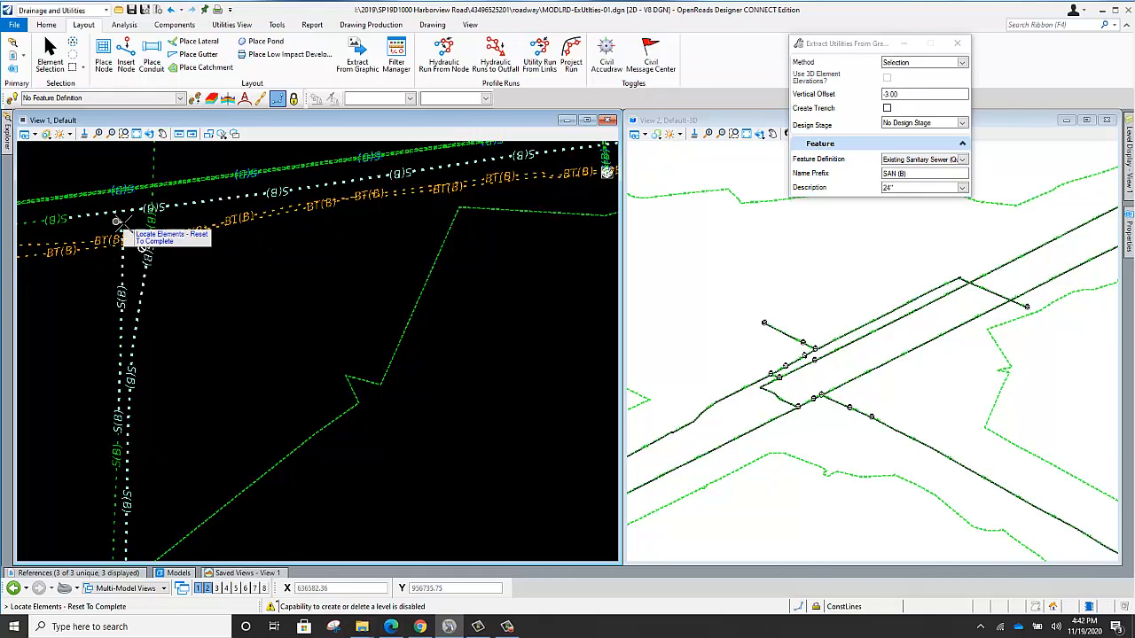
Extract the selected sanitary sewer lines as 24" conduits from the active terrain with a -3.00 vertical offset and inspect them in 3D.
{"action": "scroll", "coordinate": [251, 252], "scroll_direction": "down", "scroll_amount": 3}
{"action": "scroll", "coordinate": [126, 246], "scroll_direction": "up", "scroll_amount": 5}
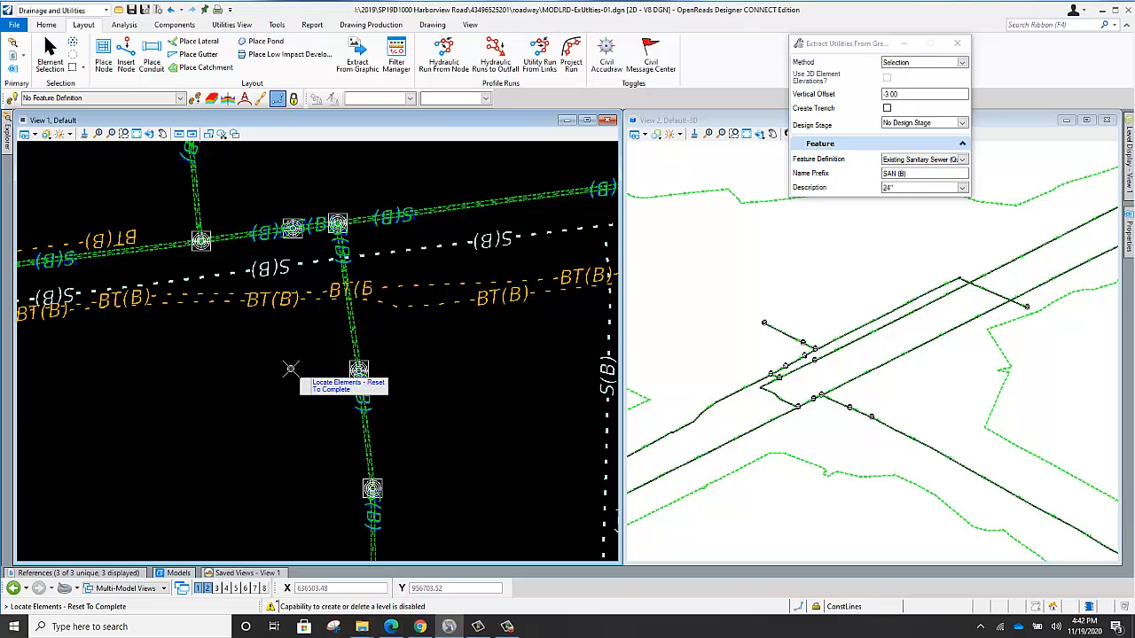
{"action": "right_click", "coordinate": [257, 359]}
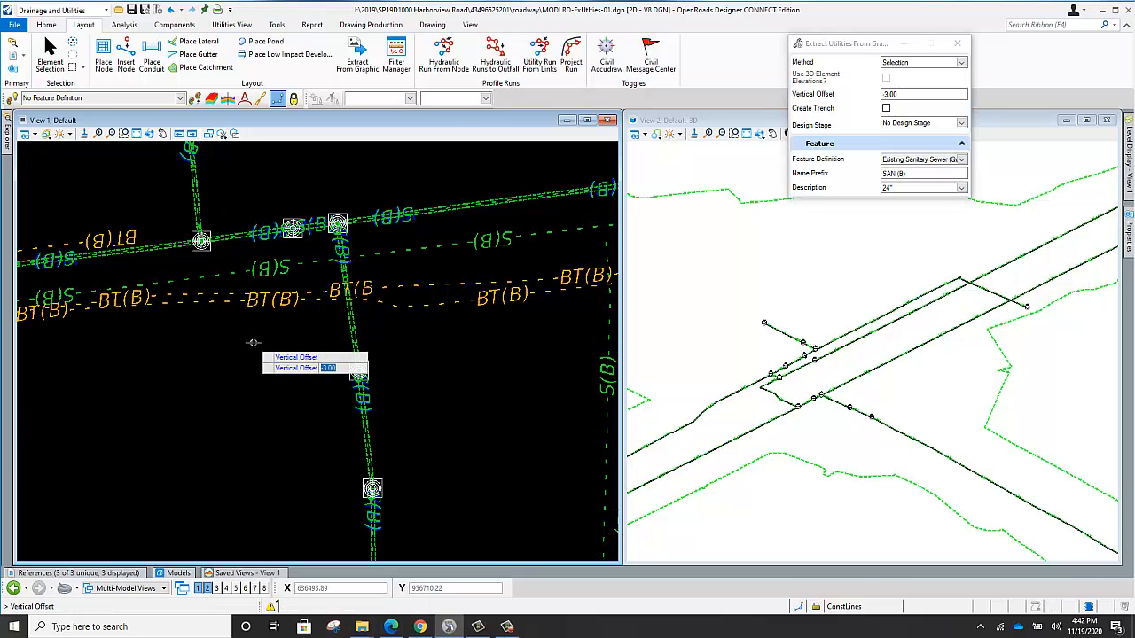
{"action": "left_click", "coordinate": [254, 342]}
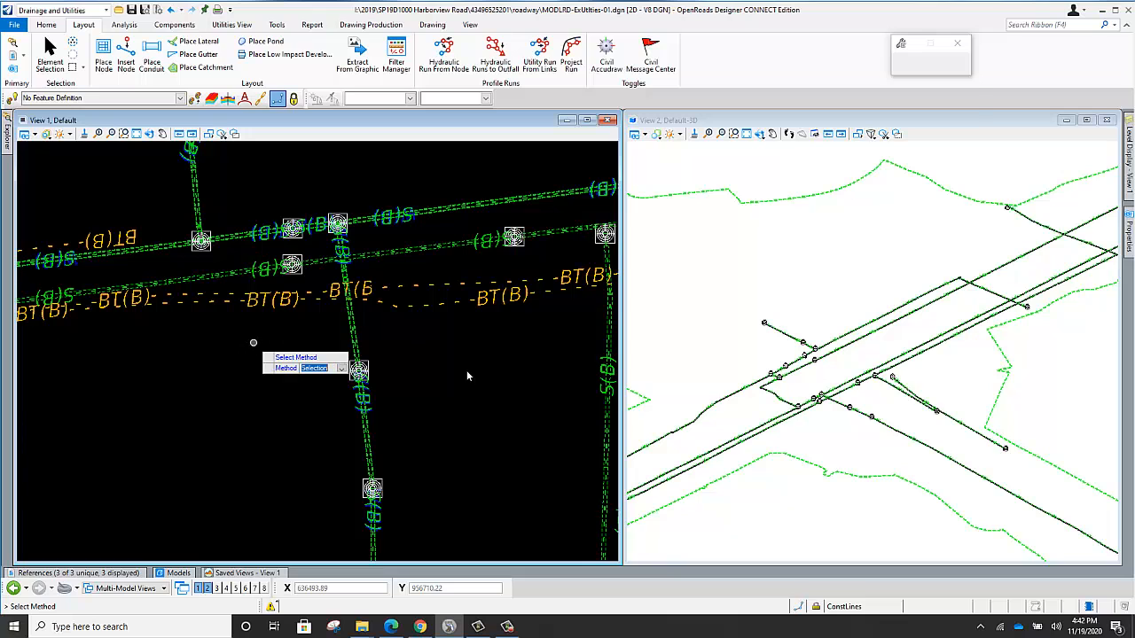
{"action": "scroll", "coordinate": [958, 373], "scroll_direction": "up", "scroll_amount": 3}
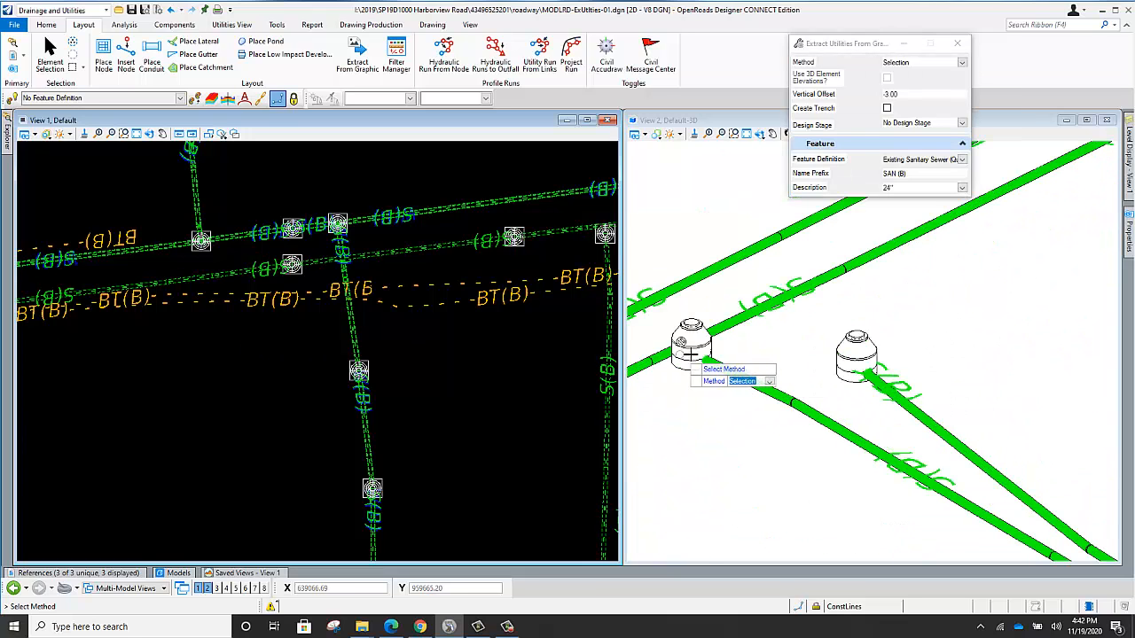
{"action": "scroll", "coordinate": [707, 357], "scroll_direction": "down", "scroll_amount": 1}
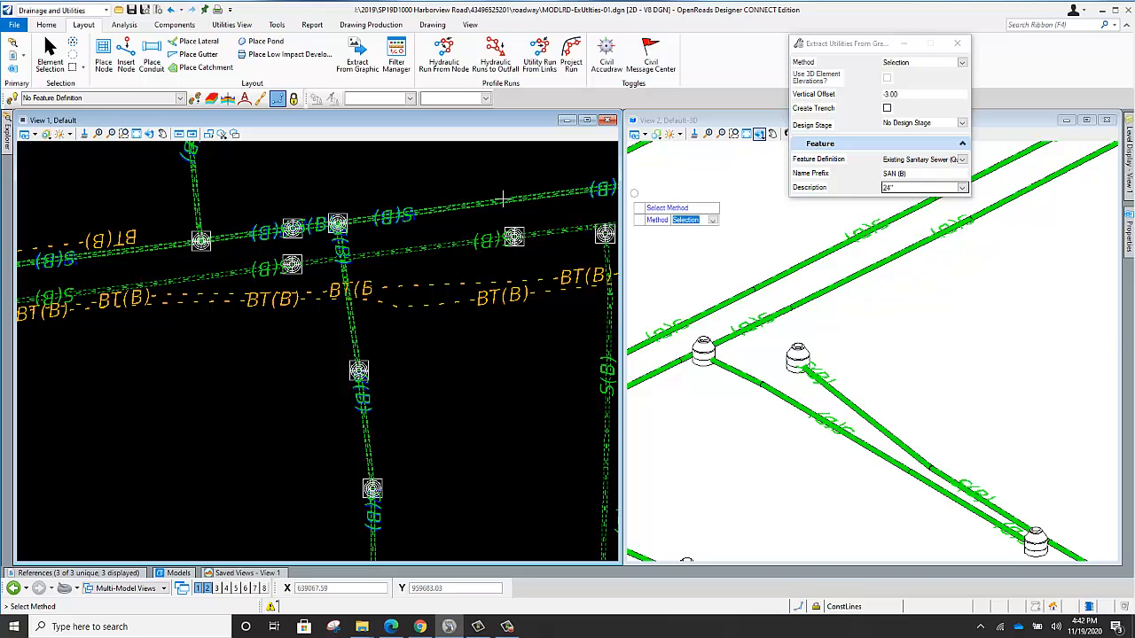
Set the extraction's feature definition to the CommunicationsSegment Existing Telephone Buried Existing Telephone Line, 100 Pair, with name prefix BT (B).
{"action": "scroll", "coordinate": [434, 297], "scroll_direction": "down", "scroll_amount": 2}
{"action": "scroll", "coordinate": [357, 289], "scroll_direction": "up", "scroll_amount": 2}
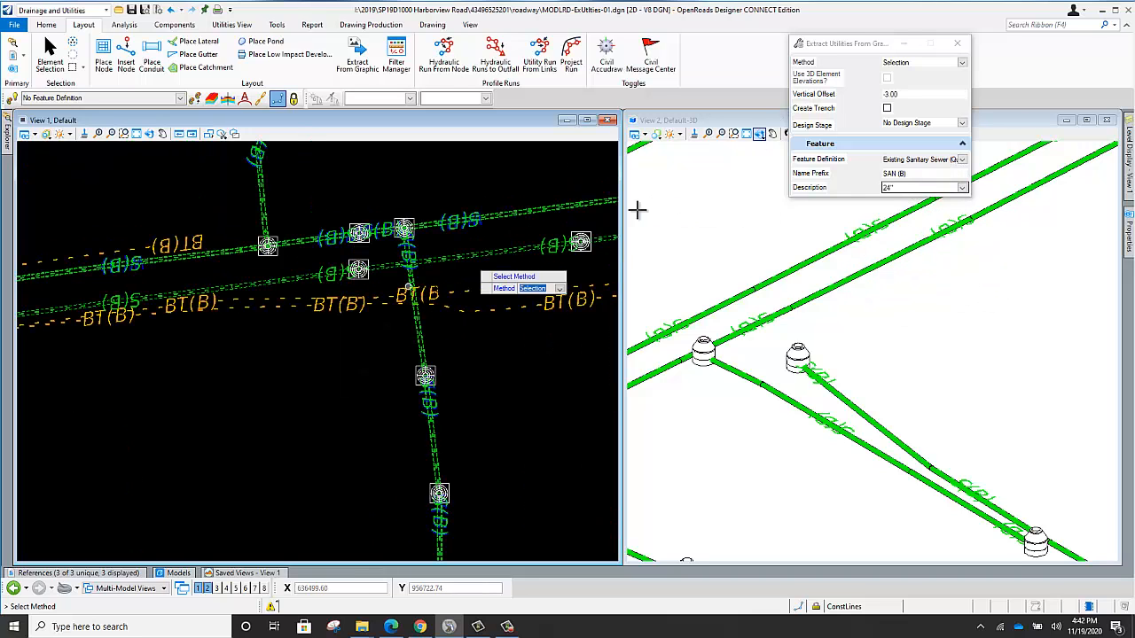
{"action": "left_click", "coordinate": [961, 159]}
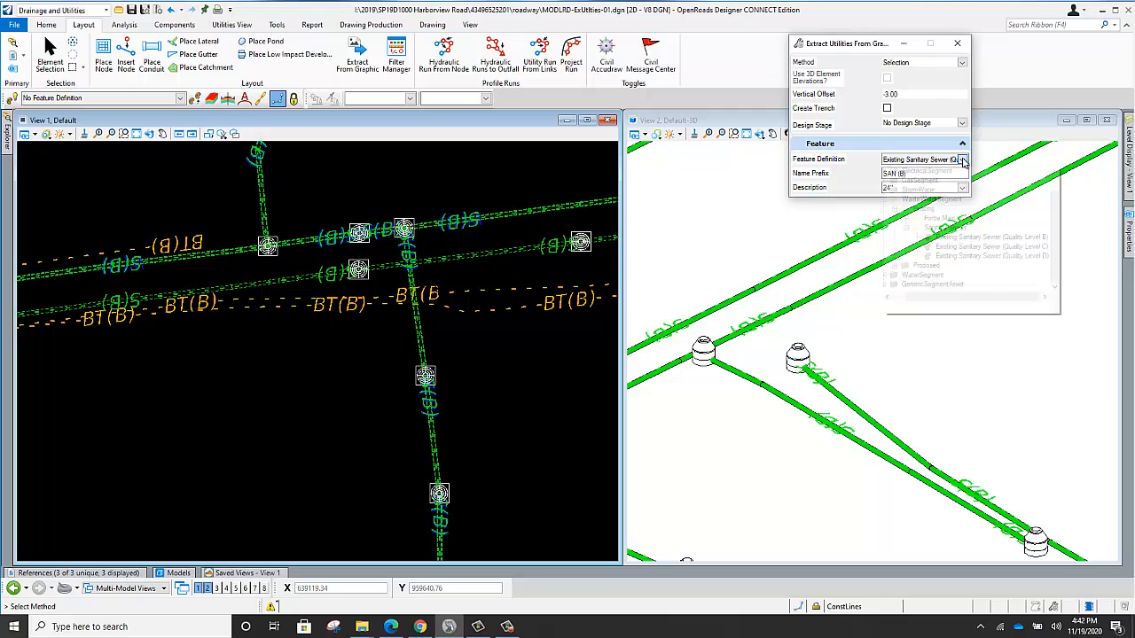
{"action": "scroll", "coordinate": [913, 217], "scroll_direction": "up", "scroll_amount": 1}
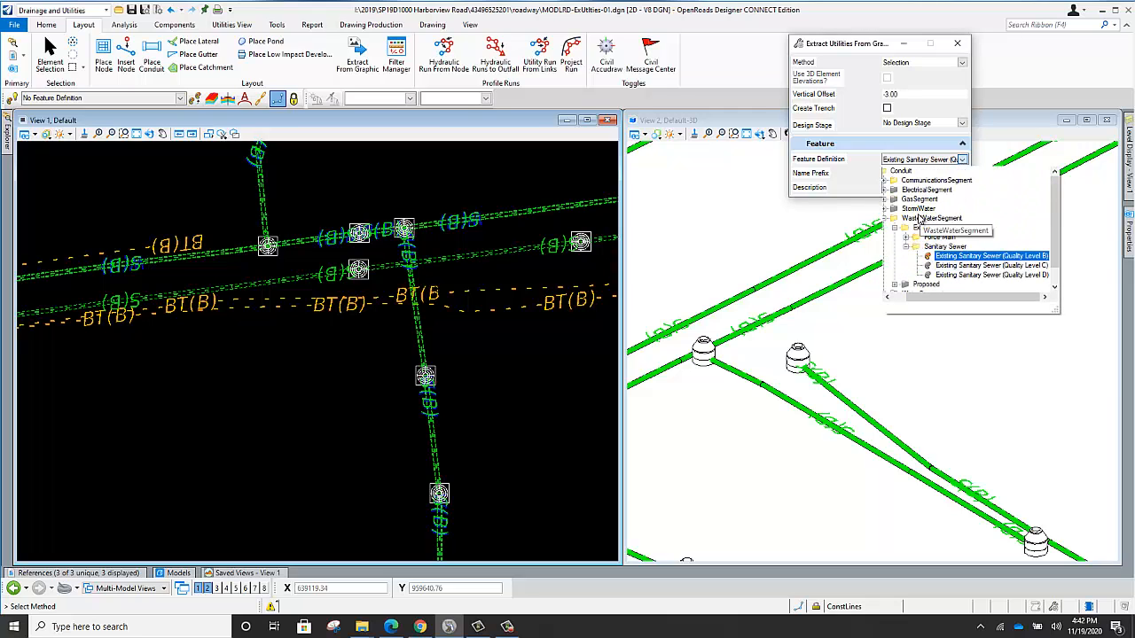
{"action": "left_click", "coordinate": [884, 180]}
{"action": "left_click", "coordinate": [895, 190]}
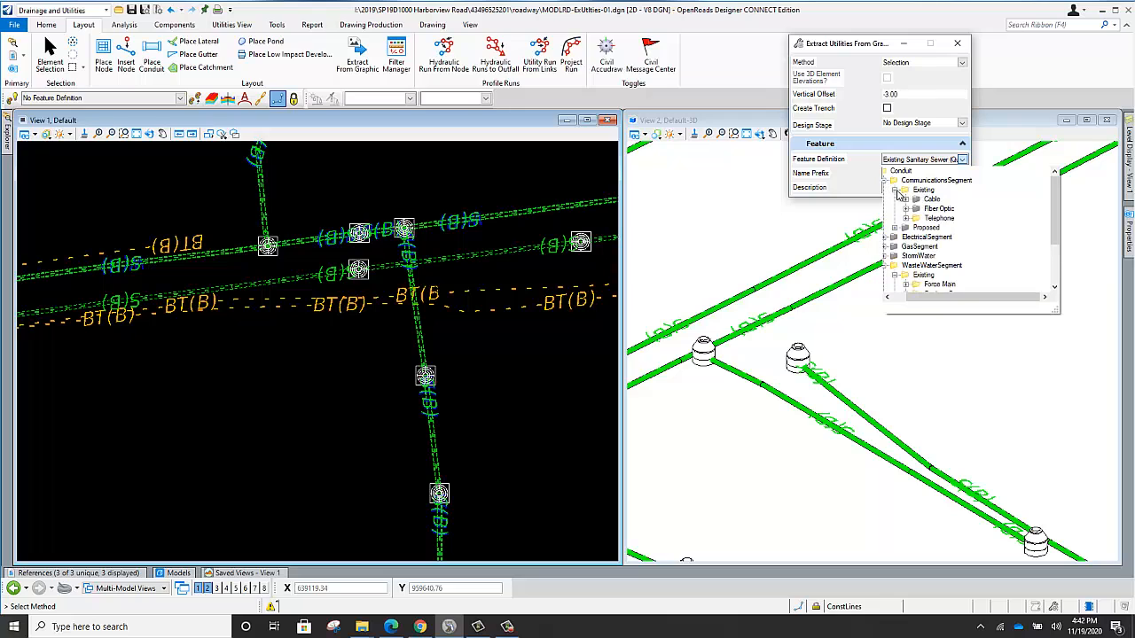
{"action": "left_click", "coordinate": [906, 219]}
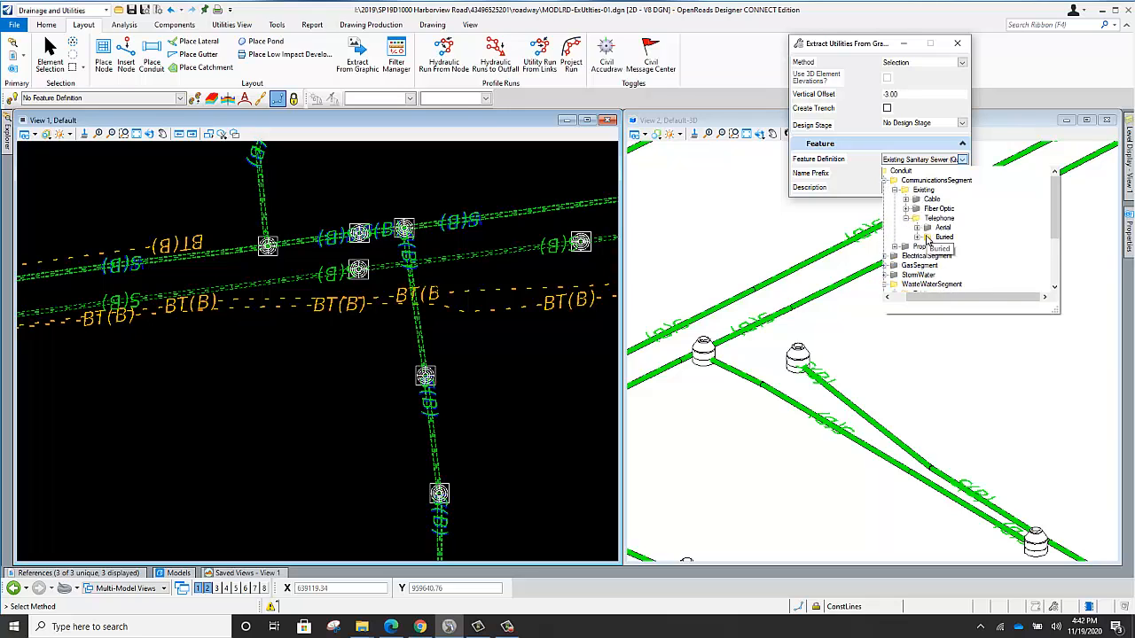
{"action": "left_click", "coordinate": [919, 238]}
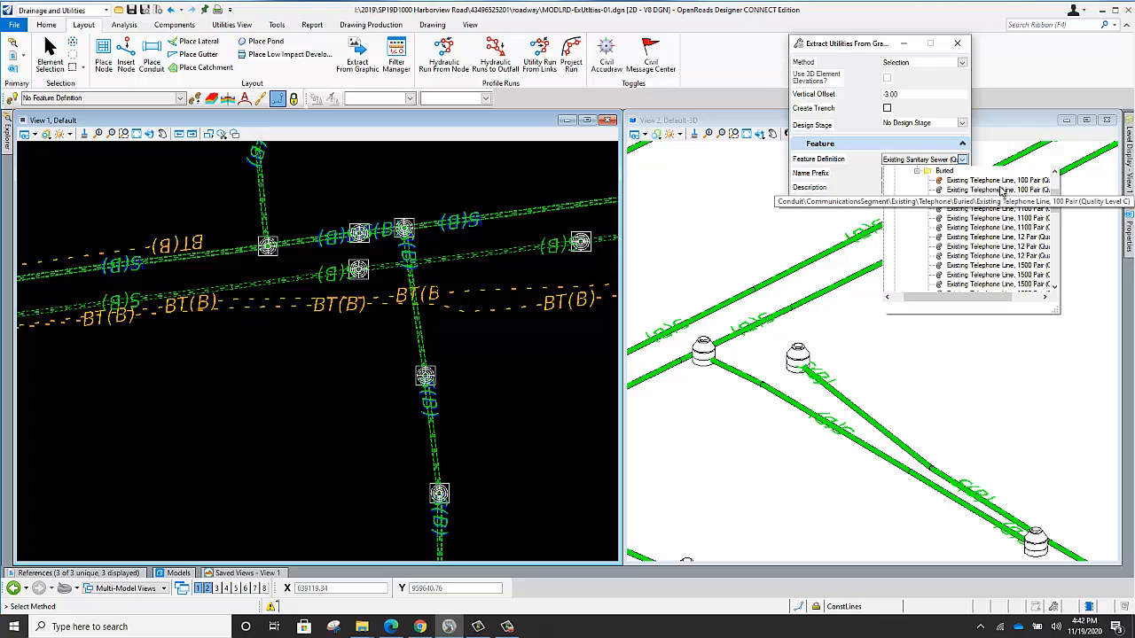
{"action": "left_click", "coordinate": [967, 189]}
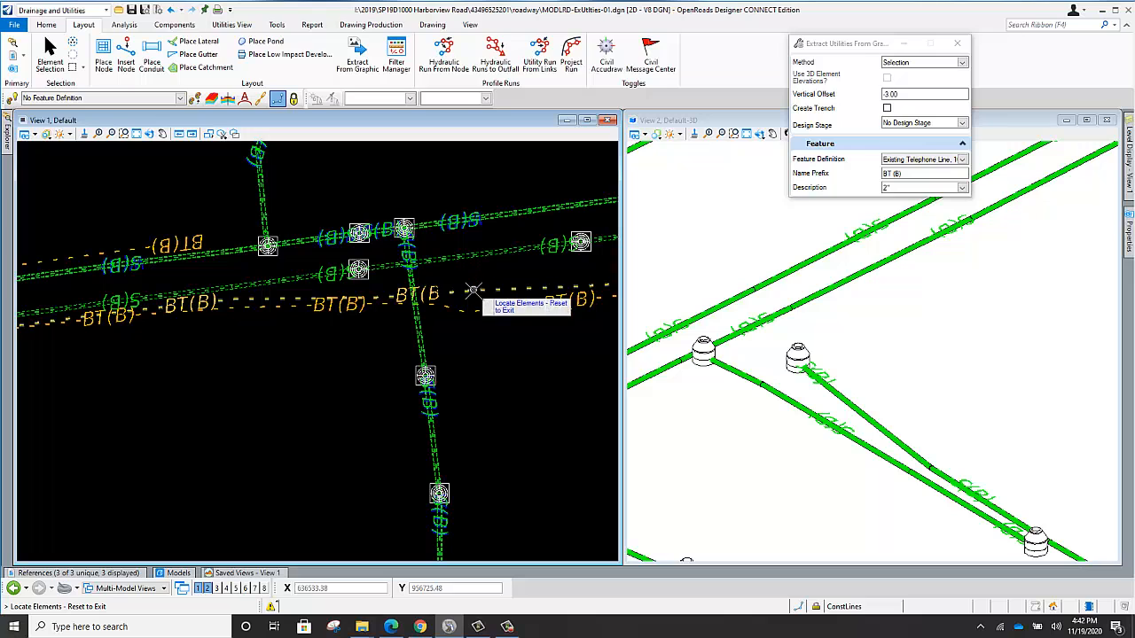
Select the BT(B) buried telephone lines running along the road through the central intersection for extraction.
{"action": "left_click", "coordinate": [473, 290]}
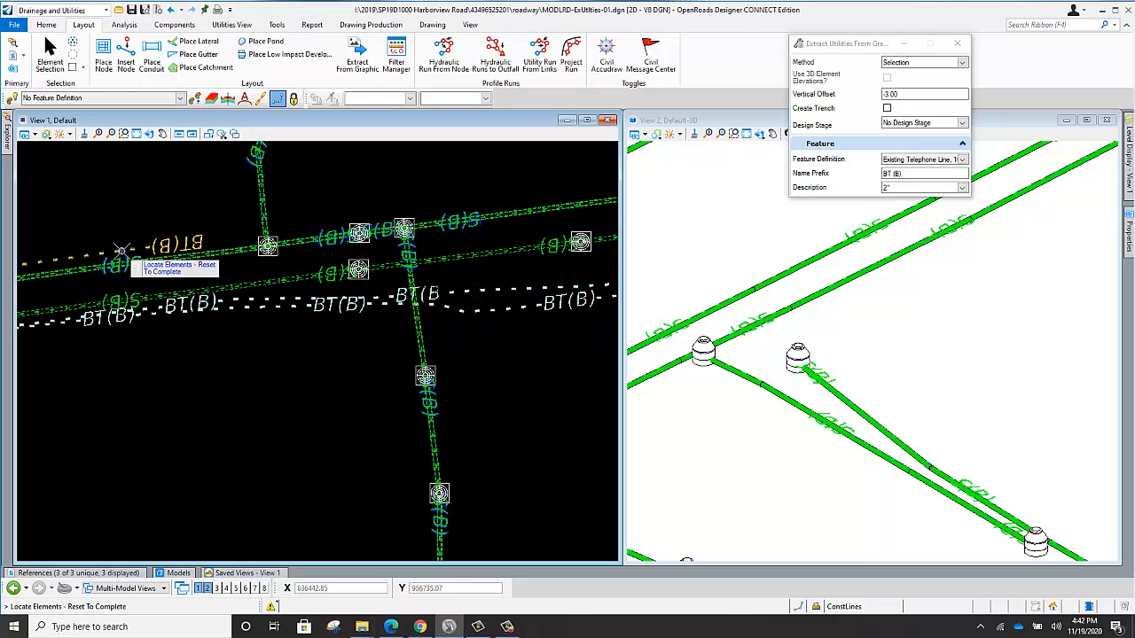
{"action": "scroll", "coordinate": [209, 377], "scroll_direction": "down", "scroll_amount": 2}
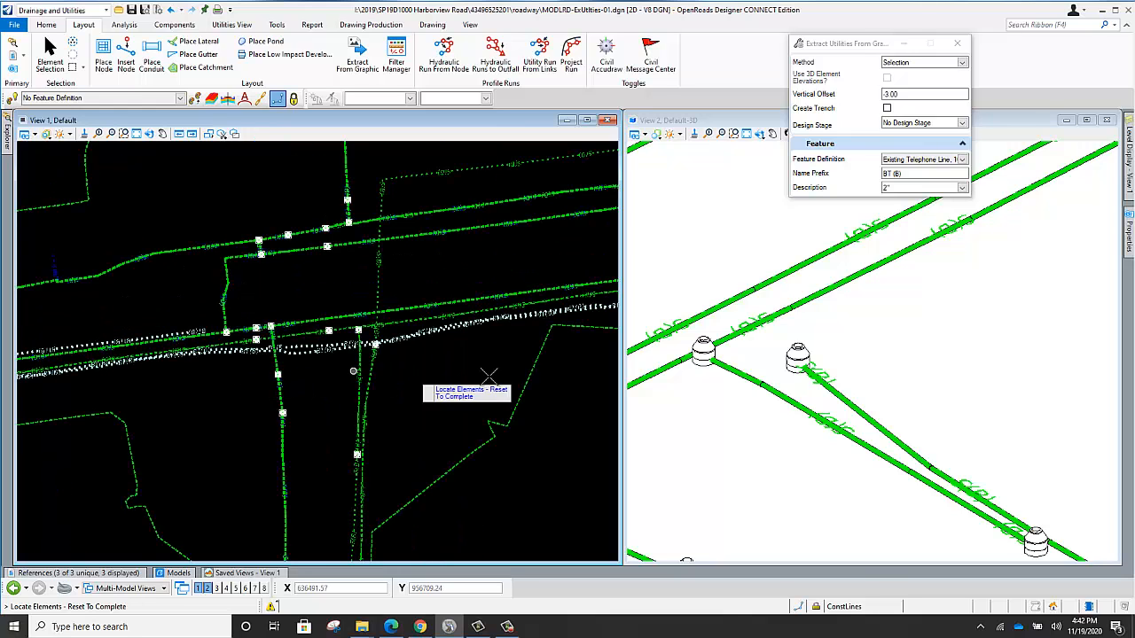
{"action": "scroll", "coordinate": [488, 378], "scroll_direction": "down", "scroll_amount": 2}
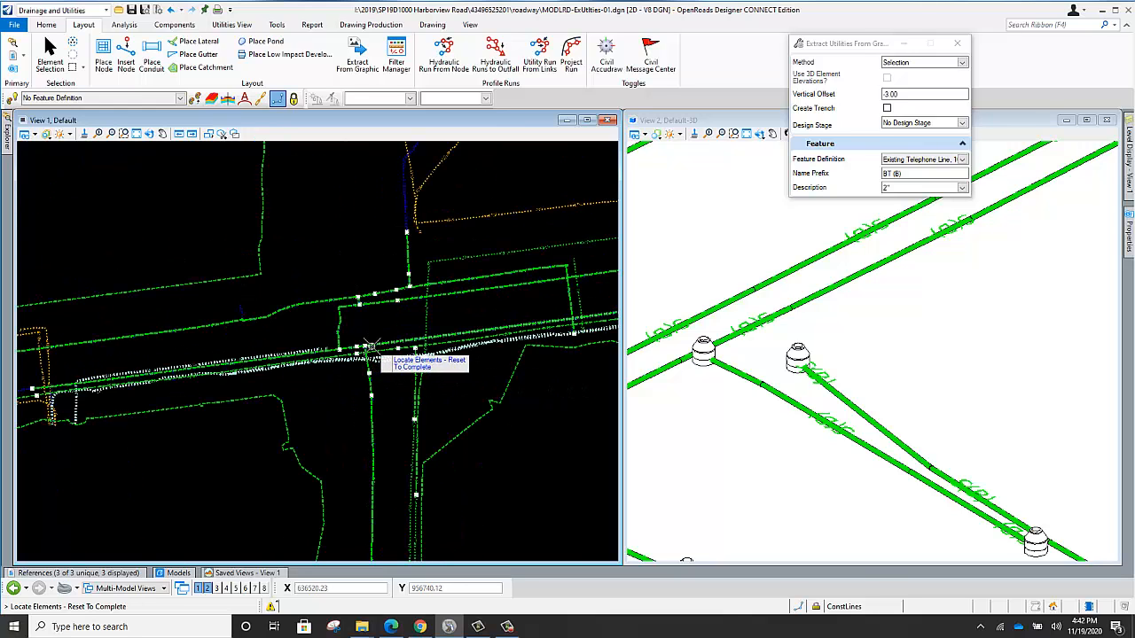
{"action": "scroll", "coordinate": [370, 344], "scroll_direction": "down", "scroll_amount": 2}
Add the western BT(B) telephone lines, their road crossings and the short BT( segment to the extraction selection.
{"action": "scroll", "coordinate": [302, 356], "scroll_direction": "up", "scroll_amount": 2}
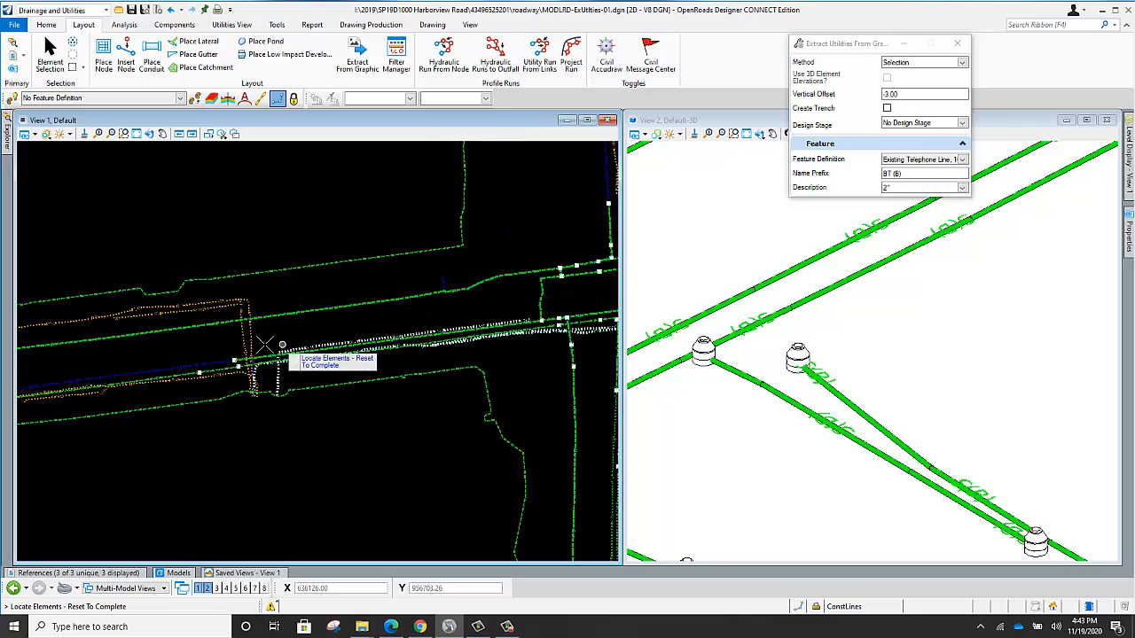
{"action": "scroll", "coordinate": [264, 345], "scroll_direction": "up", "scroll_amount": 1}
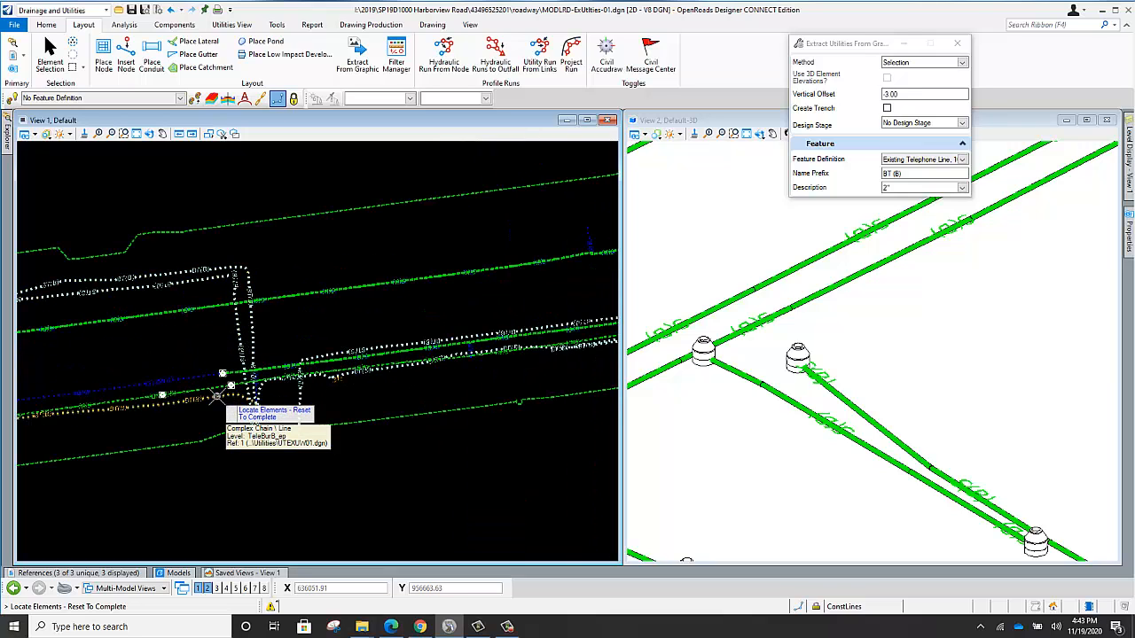
{"action": "scroll", "coordinate": [336, 388], "scroll_direction": "up", "scroll_amount": 3}
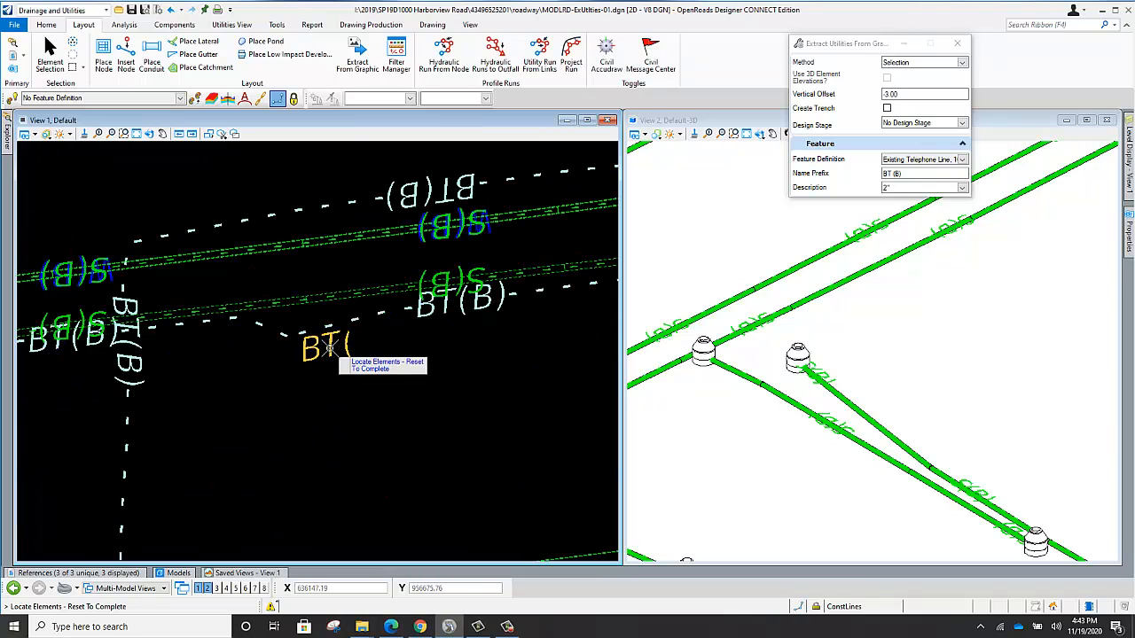
{"action": "scroll", "coordinate": [311, 392], "scroll_direction": "down", "scroll_amount": 3}
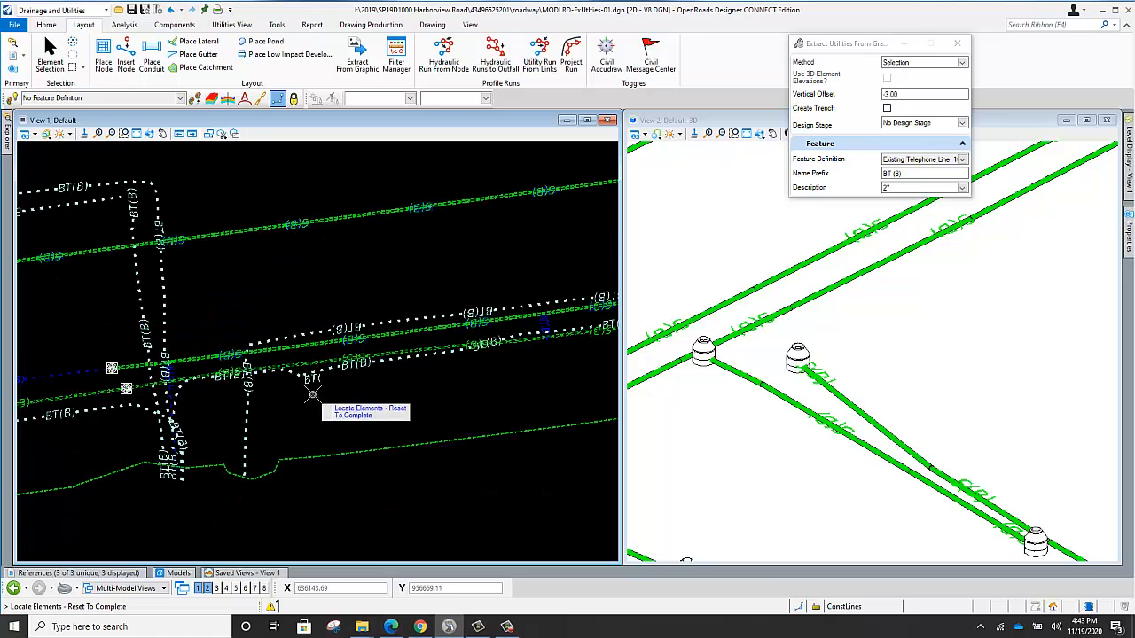
Add the eastern BT(B) road crossings and the telephone lines north of the intersection to the extraction selection.
{"action": "scroll", "coordinate": [301, 367], "scroll_direction": "down", "scroll_amount": 3}
{"action": "scroll", "coordinate": [266, 349], "scroll_direction": "down", "scroll_amount": 2}
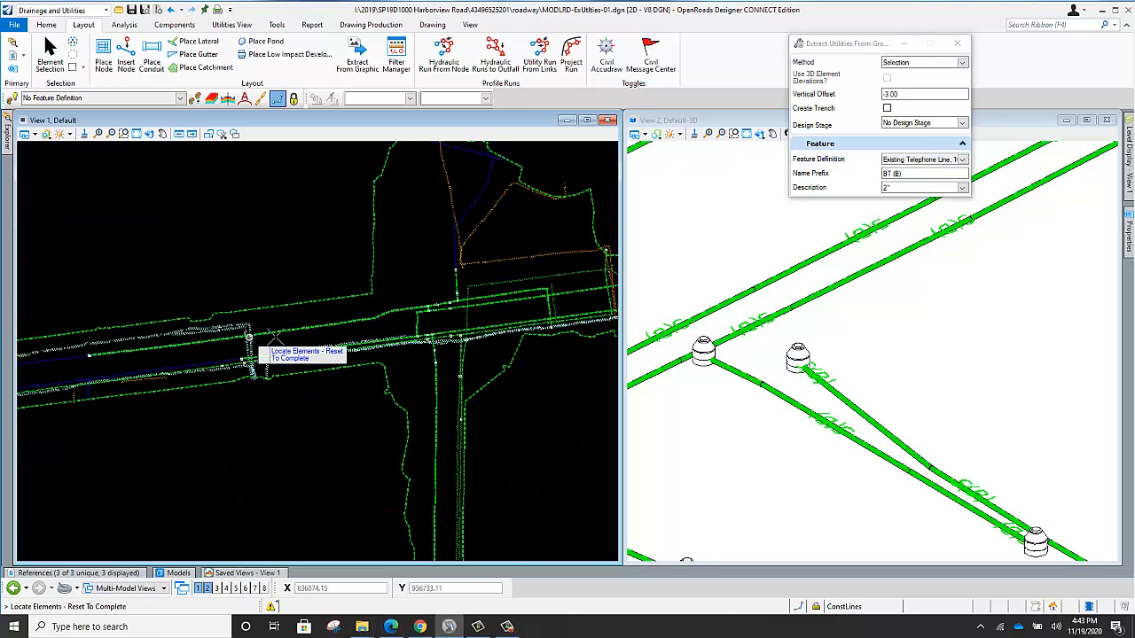
{"action": "scroll", "coordinate": [523, 288], "scroll_direction": "down", "scroll_amount": 2}
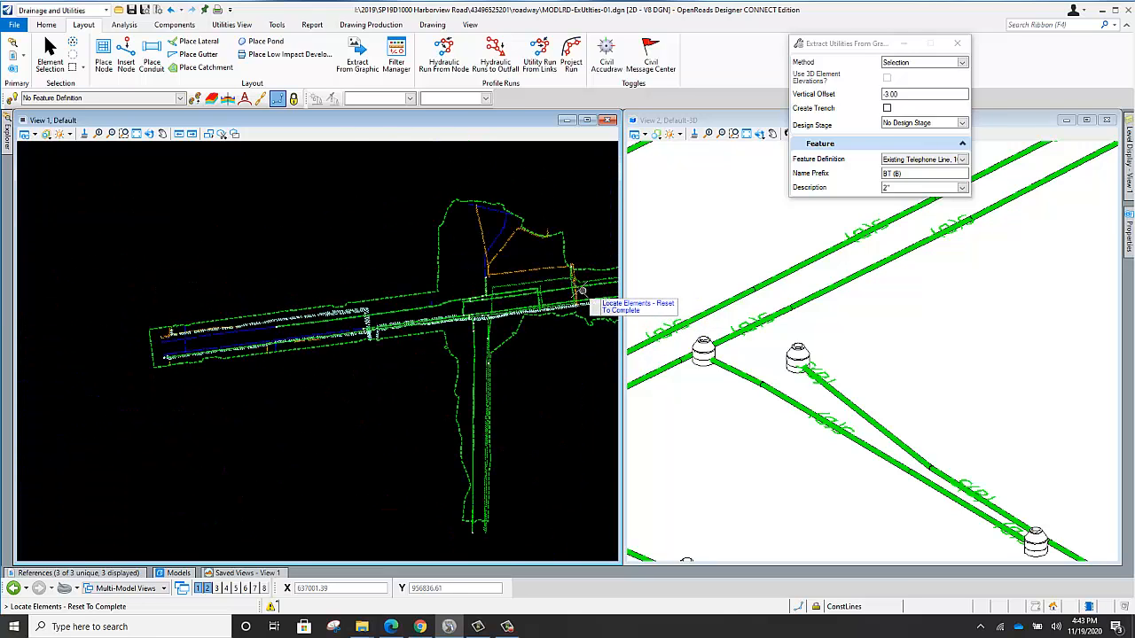
{"action": "scroll", "coordinate": [581, 291], "scroll_direction": "up", "scroll_amount": 3}
{"action": "scroll", "coordinate": [568, 317], "scroll_direction": "up", "scroll_amount": 3}
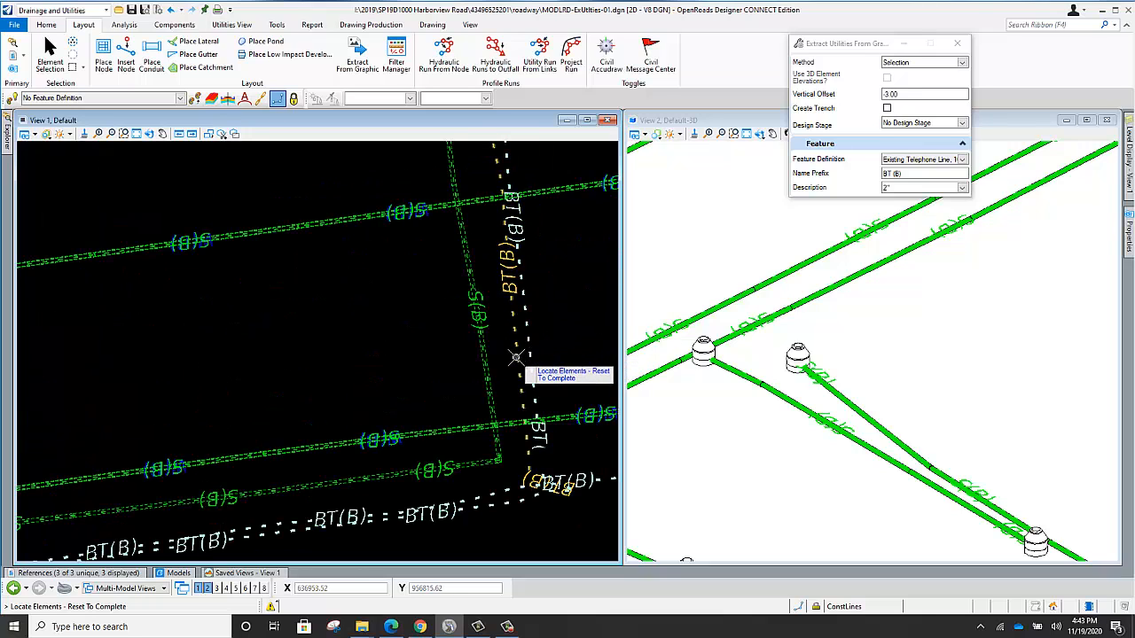
{"action": "scroll", "coordinate": [567, 332], "scroll_direction": "down", "scroll_amount": 3}
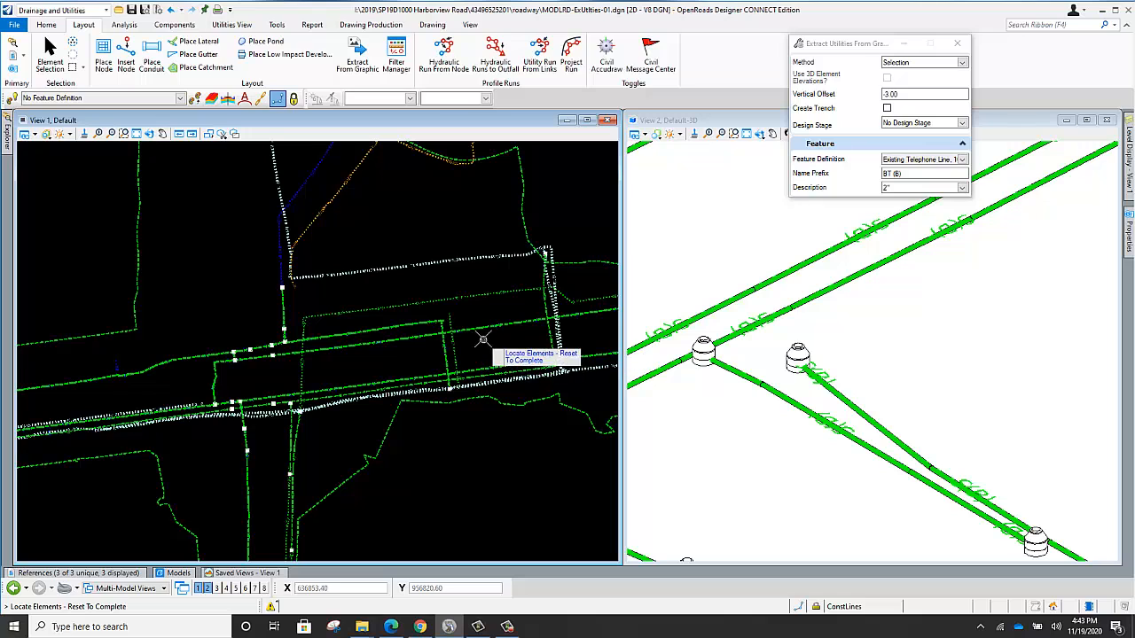
Try to extract the selected telephone lines as 2" conduits using the active terrain model.
{"action": "right_click", "coordinate": [366, 295]}
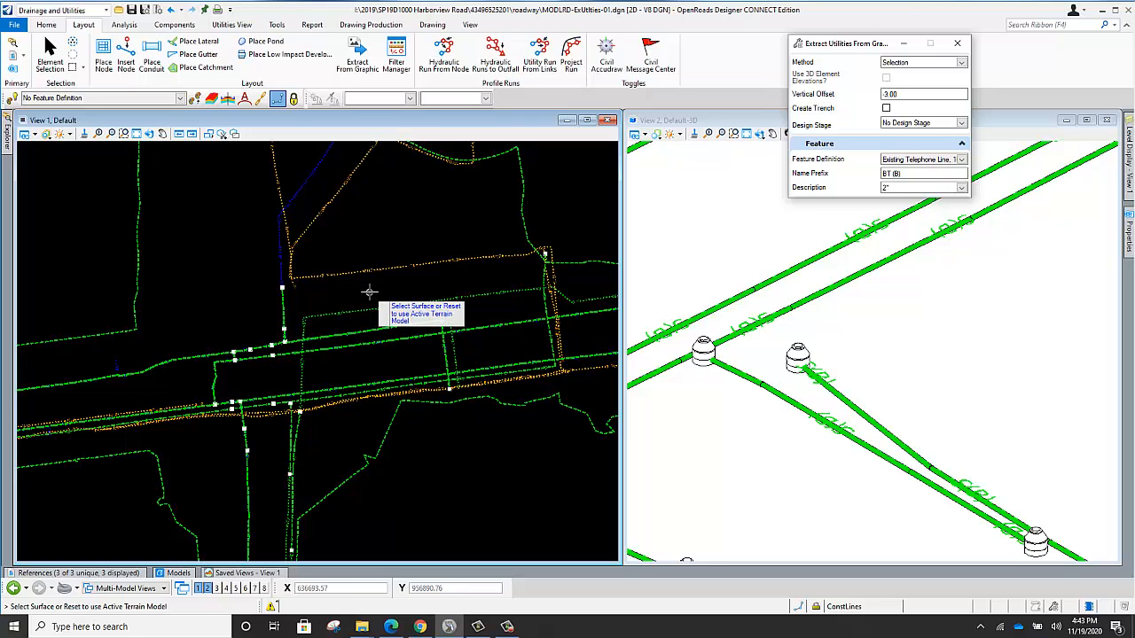
{"action": "right_click", "coordinate": [369, 293]}
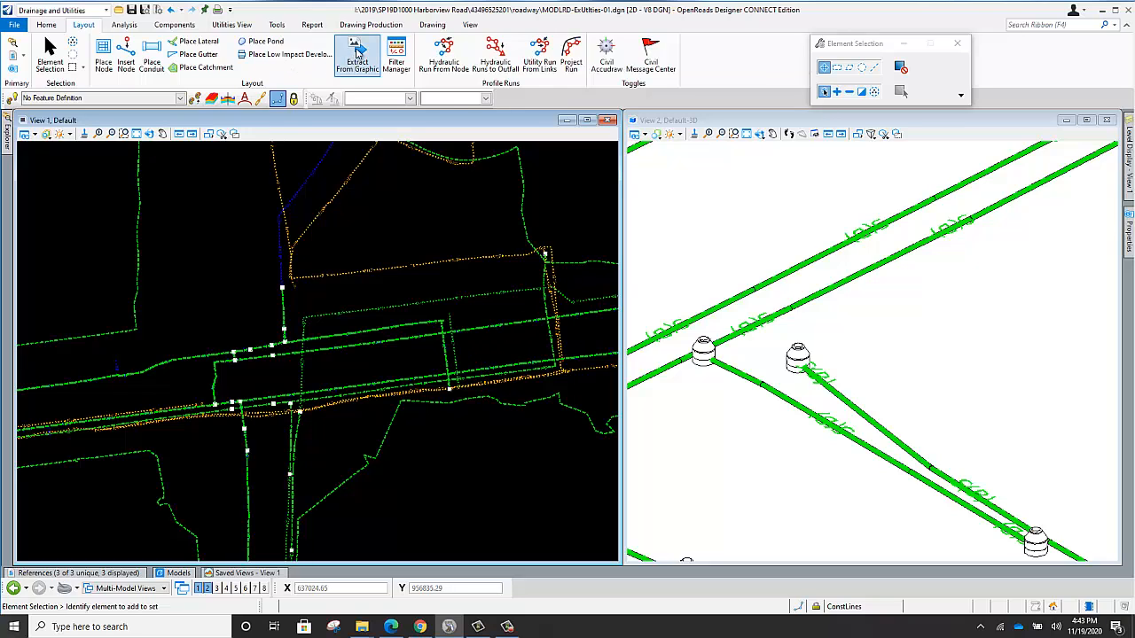
Start extracting utilities by selection with the existing telephone line 100 Pair (Quality Level B) definition and pick the BT(B) lines north of the road.
{"action": "left_click", "coordinate": [357, 56]}
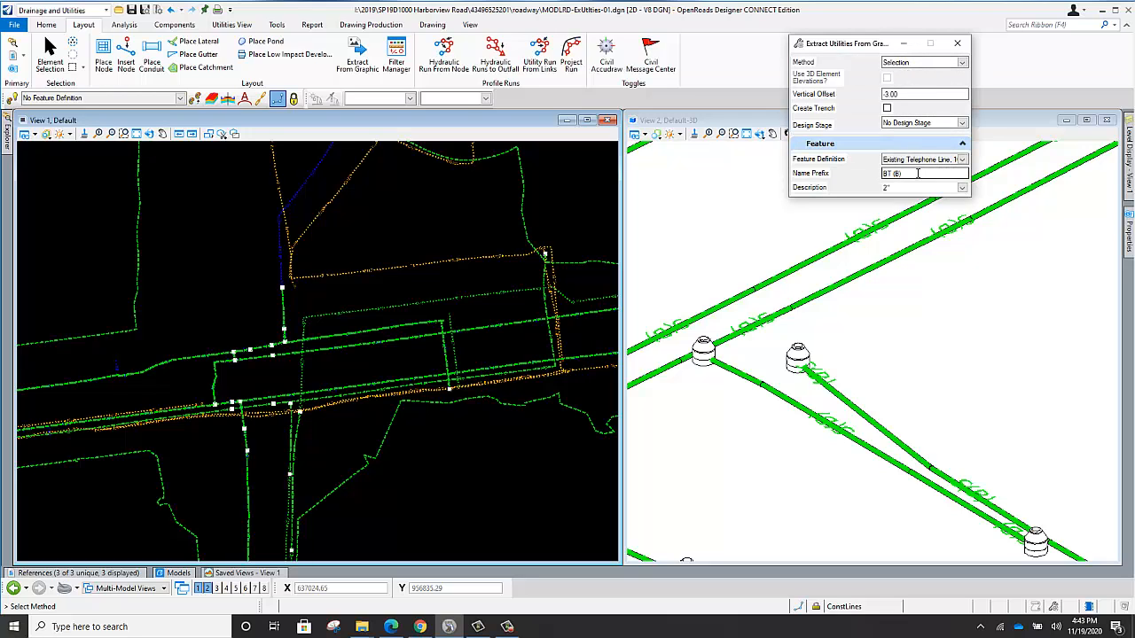
{"action": "left_click", "coordinate": [963, 160]}
{"action": "left_click", "coordinate": [932, 180]}
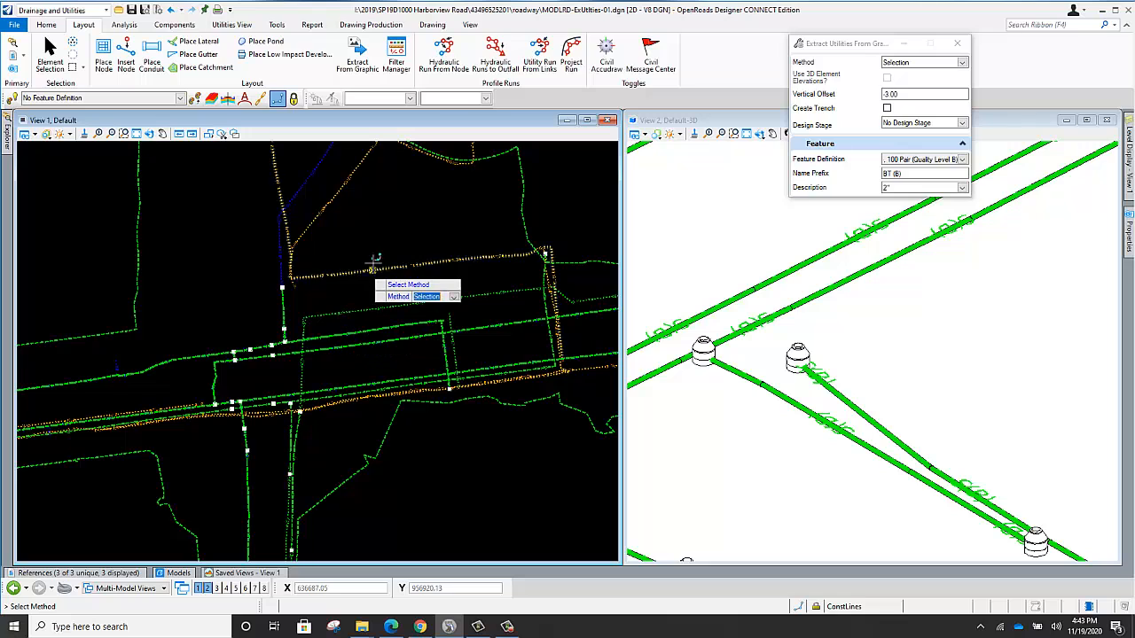
{"action": "left_click", "coordinate": [365, 237]}
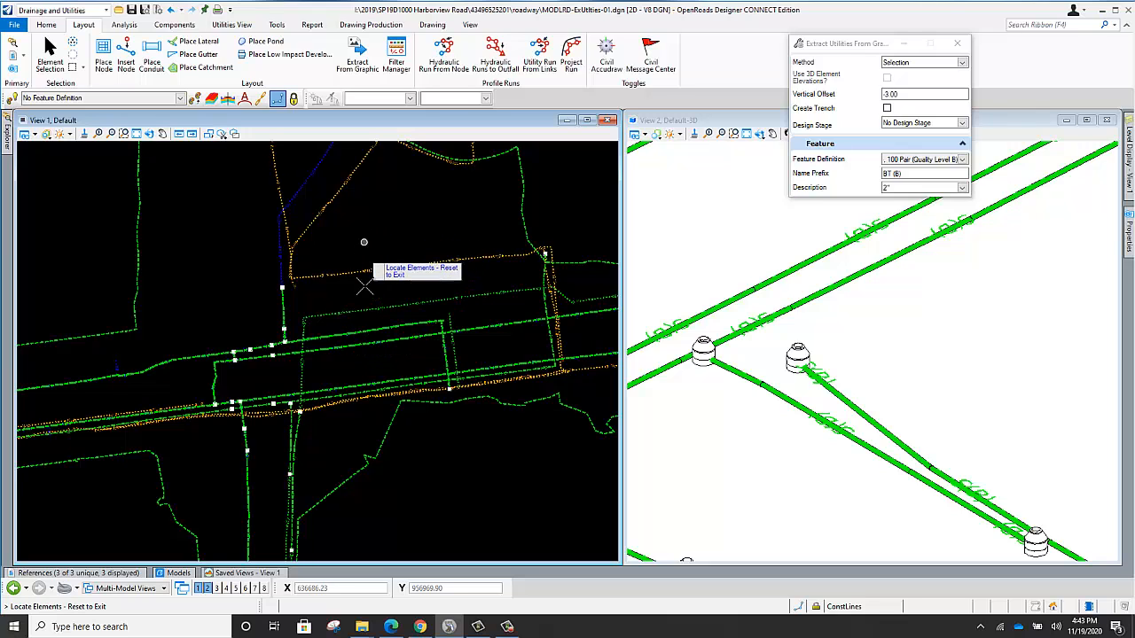
{"action": "scroll", "coordinate": [381, 341], "scroll_direction": "up", "scroll_amount": 2}
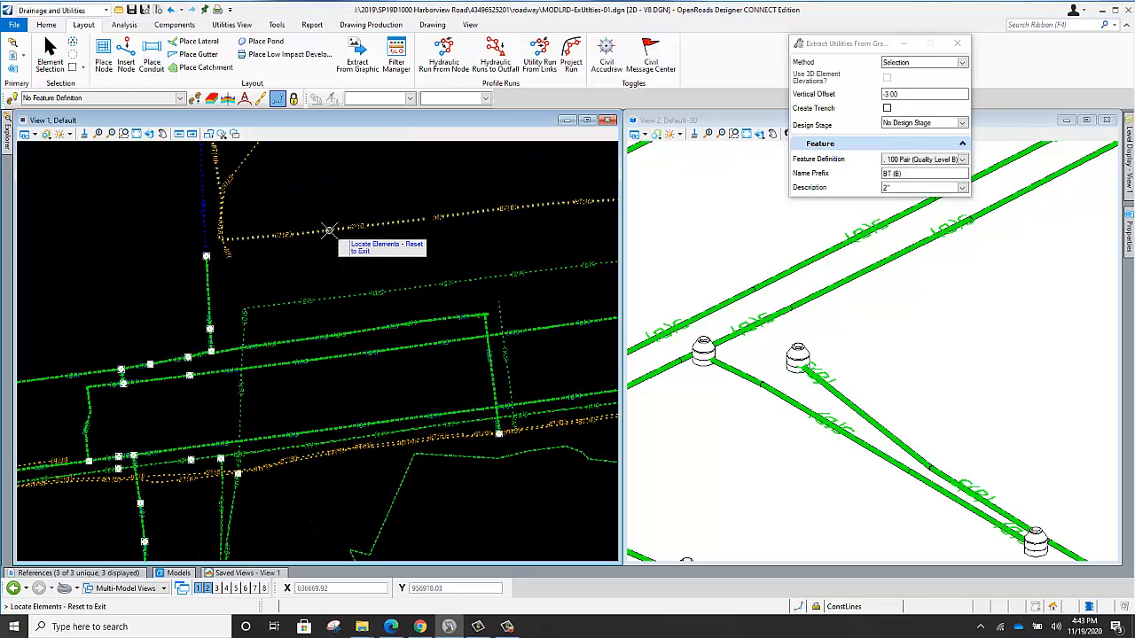
{"action": "left_click", "coordinate": [329, 237]}
Add the two BT(B) lines along the road's south side and the BT(B) line at its western end to the extraction selection.
{"action": "scroll", "coordinate": [288, 273], "scroll_direction": "down", "scroll_amount": 2}
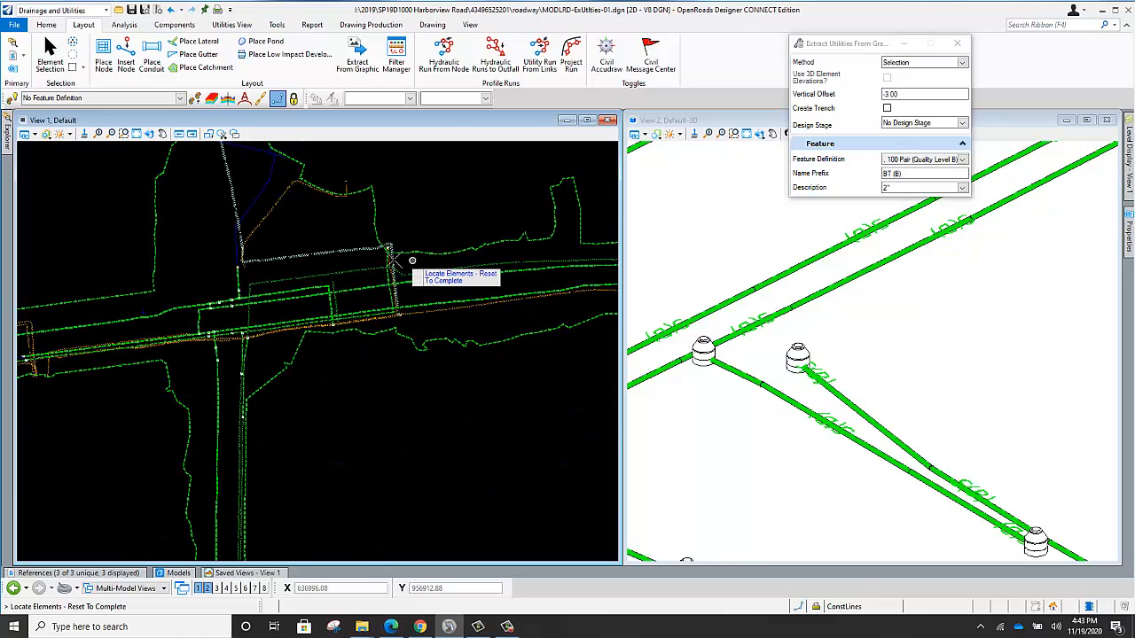
{"action": "scroll", "coordinate": [368, 232], "scroll_direction": "up", "scroll_amount": 4}
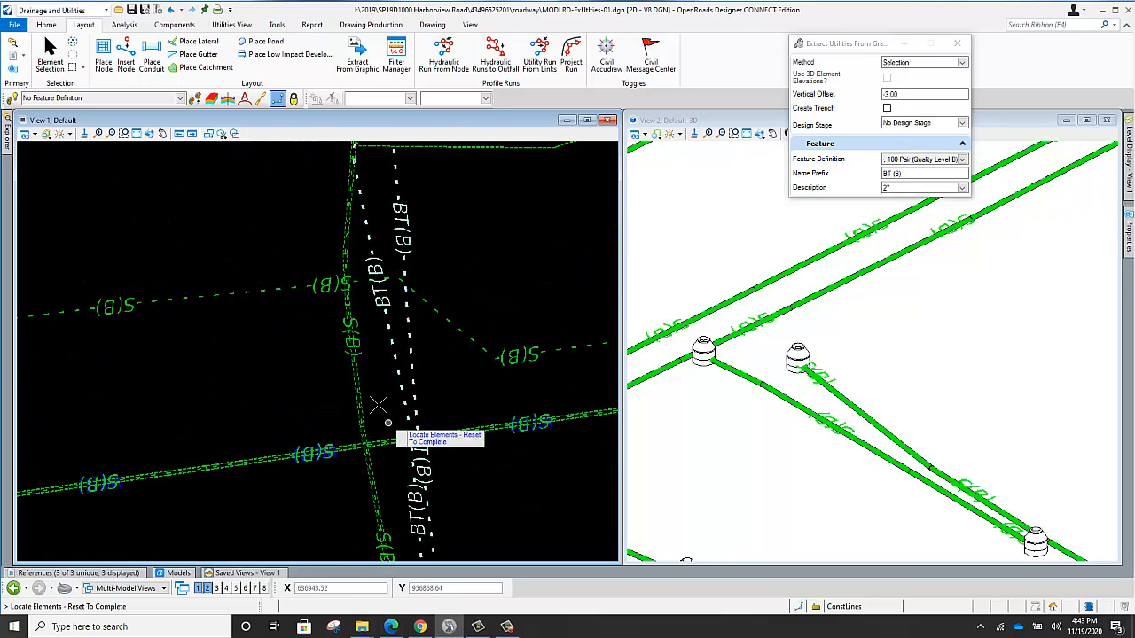
{"action": "scroll", "coordinate": [378, 381], "scroll_direction": "down", "scroll_amount": 3}
{"action": "scroll", "coordinate": [347, 501], "scroll_direction": "up", "scroll_amount": 3}
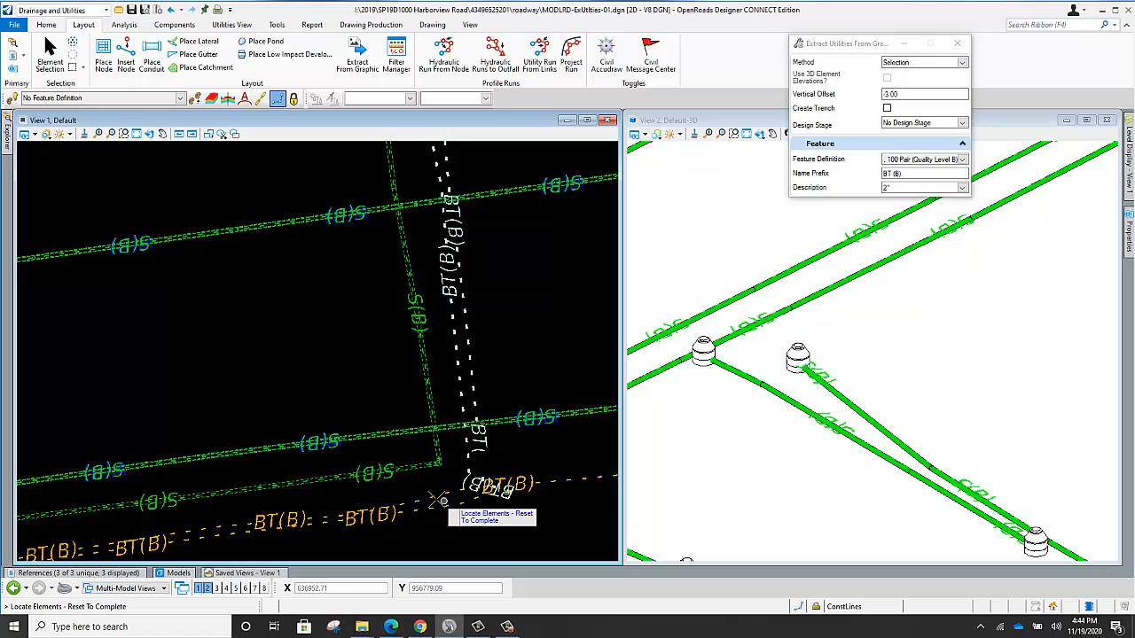
{"action": "left_click", "coordinate": [434, 496]}
{"action": "left_click", "coordinate": [435, 507]}
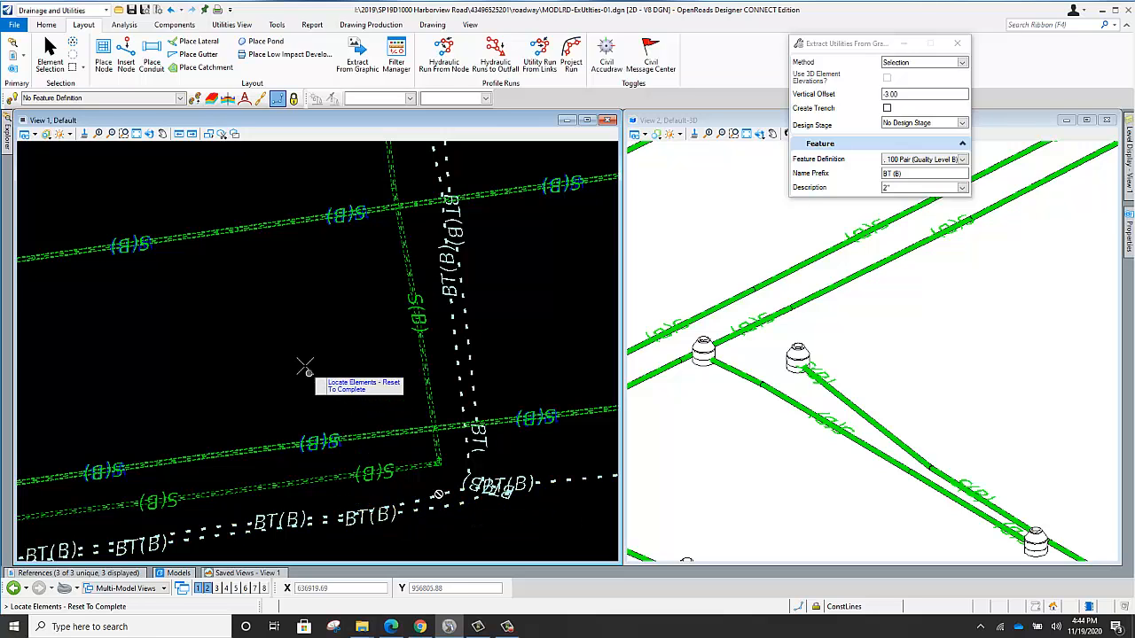
{"action": "scroll", "coordinate": [367, 380], "scroll_direction": "down", "scroll_amount": 4}
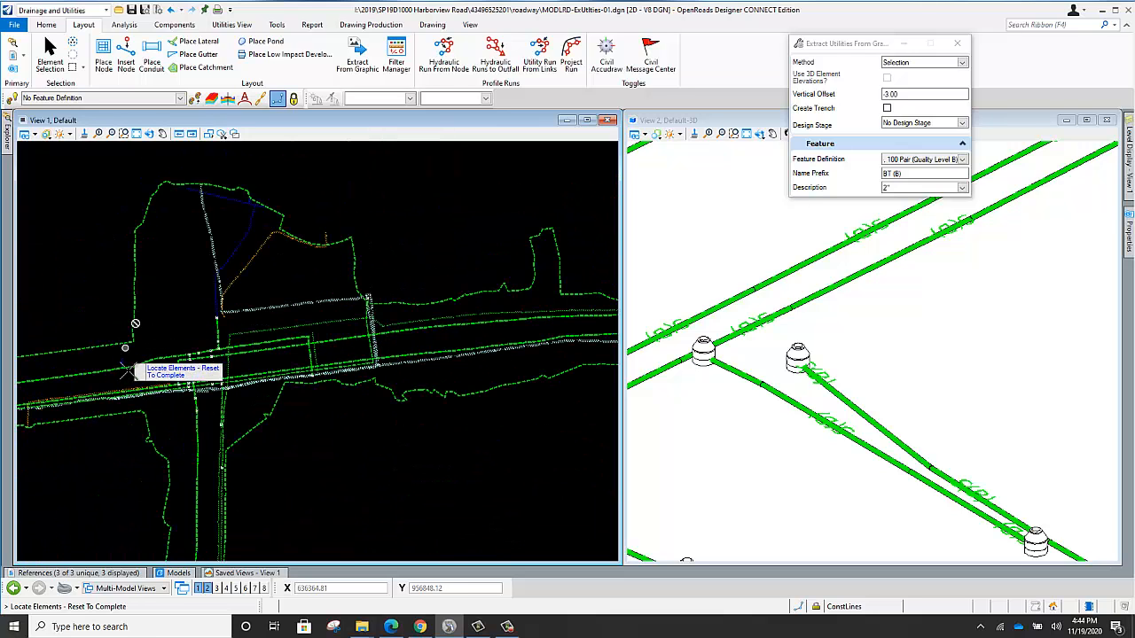
{"action": "scroll", "coordinate": [155, 397], "scroll_direction": "up", "scroll_amount": 5}
{"action": "left_click", "coordinate": [274, 428]}
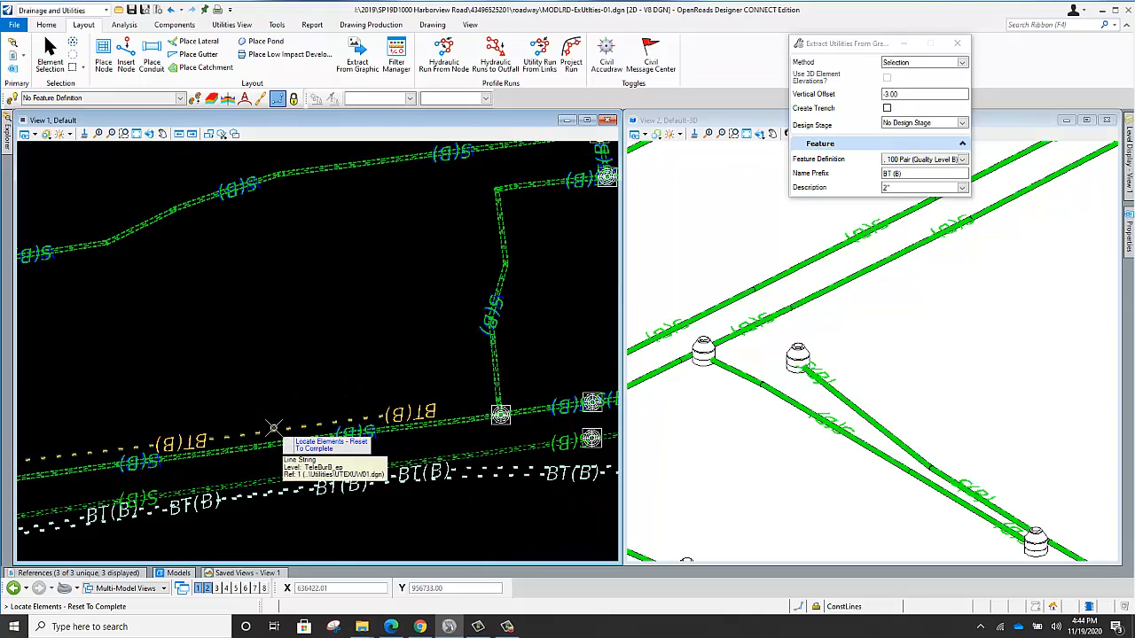
Extract the selected telephone lines as 2" conduits at a -3.00 vertical offset from the active terrain model, without trenches.
{"action": "right_click", "coordinate": [321, 296]}
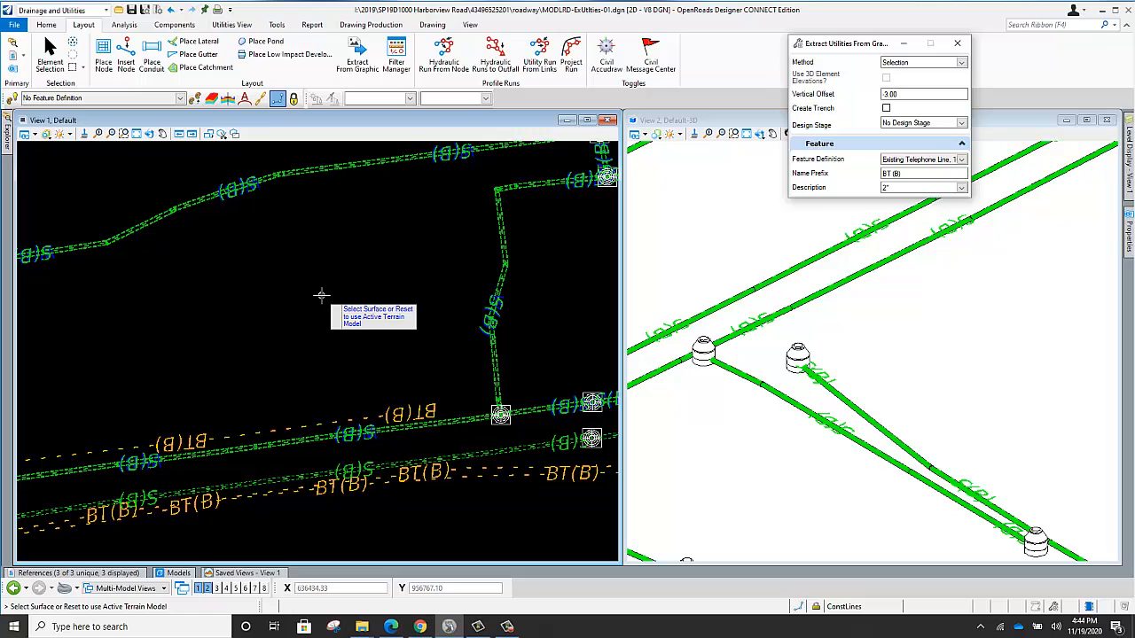
{"action": "right_click", "coordinate": [322, 295]}
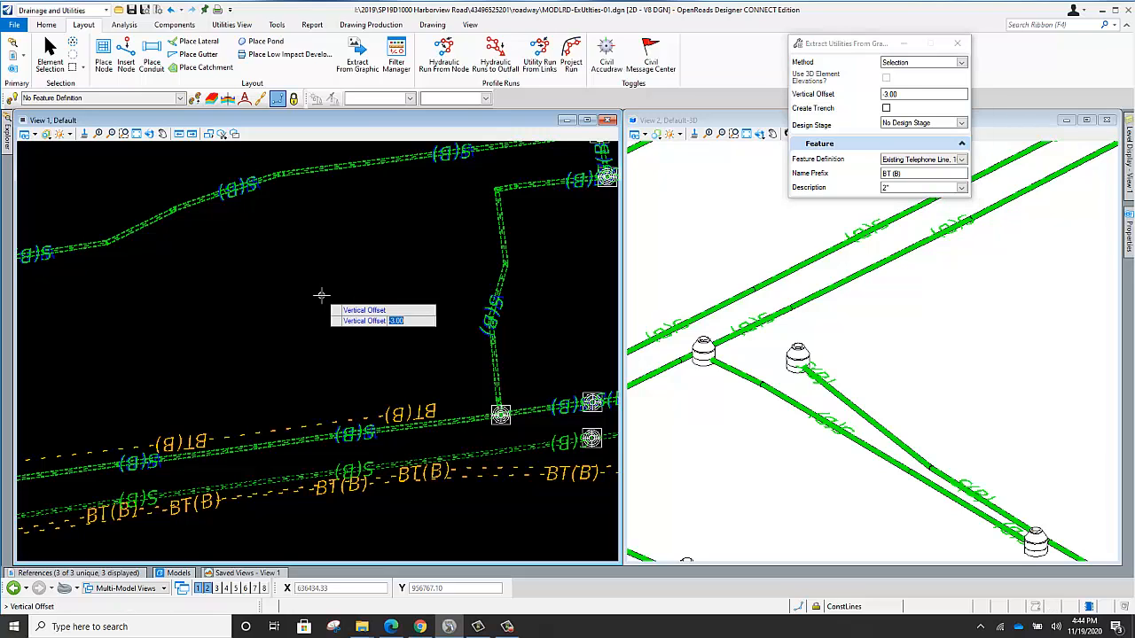
{"action": "left_click", "coordinate": [321, 295]}
{"action": "left_click", "coordinate": [322, 295]}
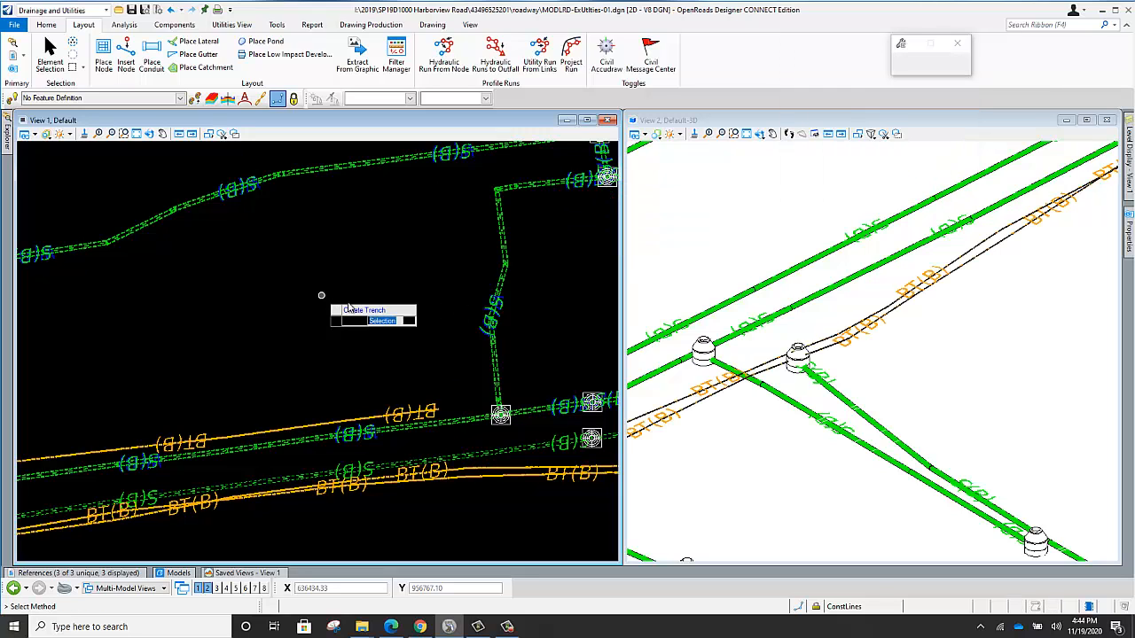
{"action": "scroll", "coordinate": [343, 305], "scroll_direction": "down", "scroll_amount": 2}
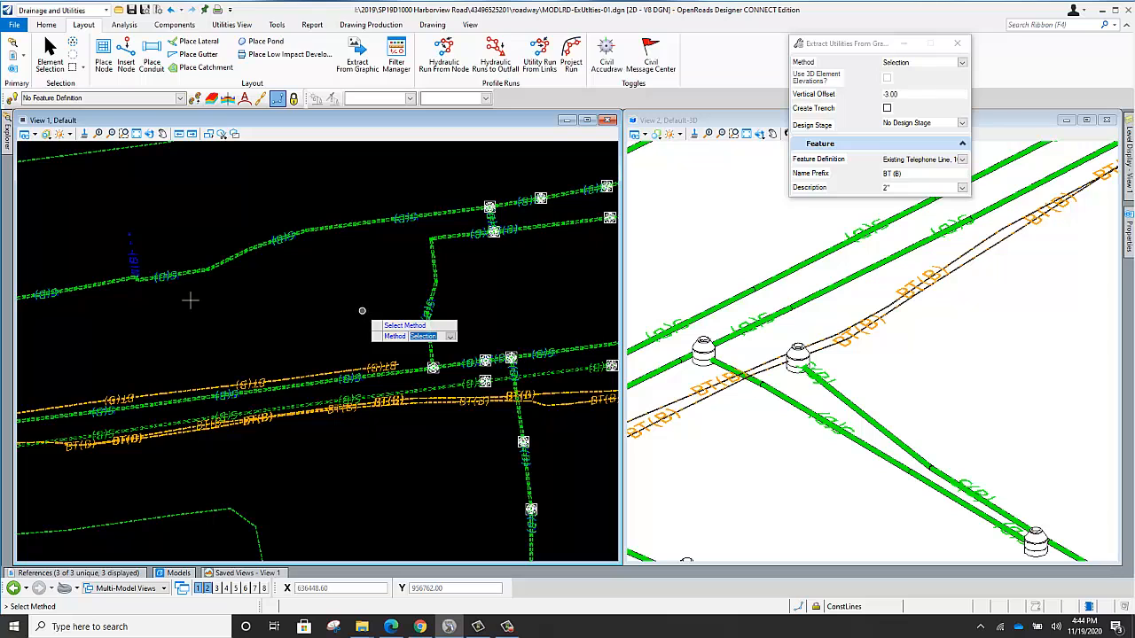
{"action": "scroll", "coordinate": [858, 330], "scroll_direction": "up", "scroll_amount": 3}
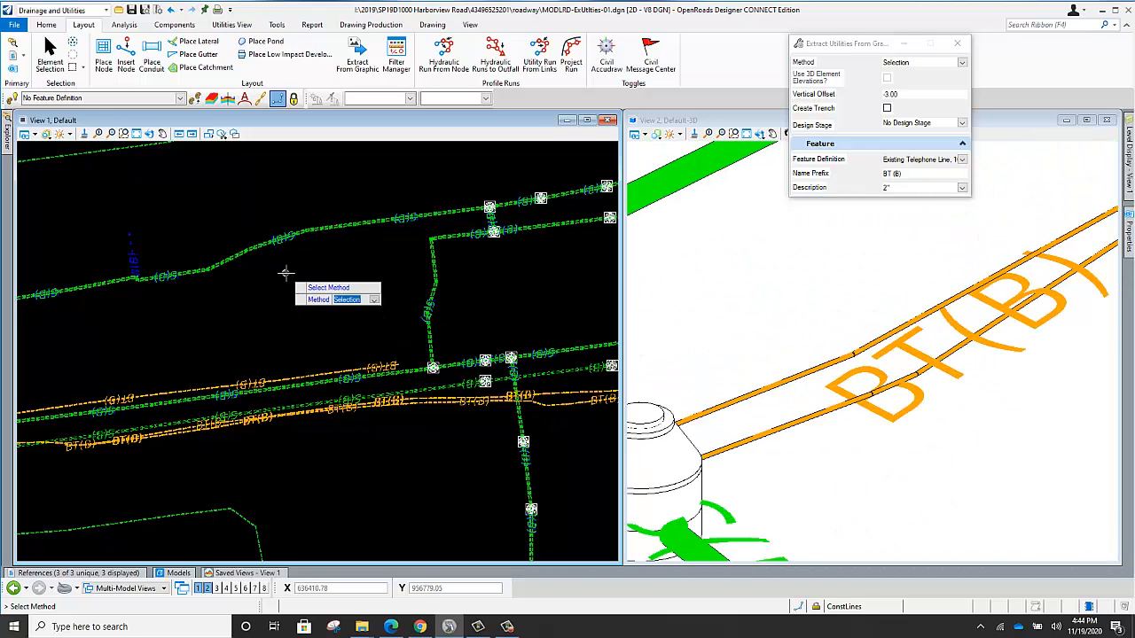
{"action": "right_click", "coordinate": [285, 273]}
Examine the extracted telephone conduits alongside the sanitary sewer lines in the 3D model.
{"action": "scroll", "coordinate": [729, 236], "scroll_direction": "down", "scroll_amount": 3}
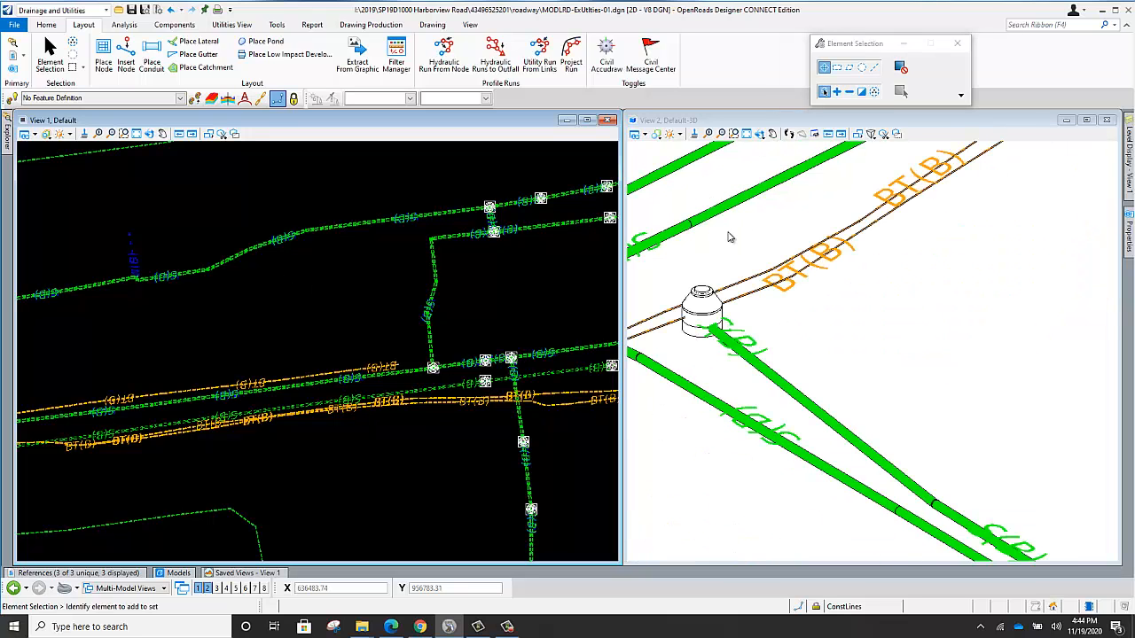
{"action": "scroll", "coordinate": [796, 380], "scroll_direction": "down", "scroll_amount": 2}
{"action": "scroll", "coordinate": [812, 360], "scroll_direction": "down", "scroll_amount": 4}
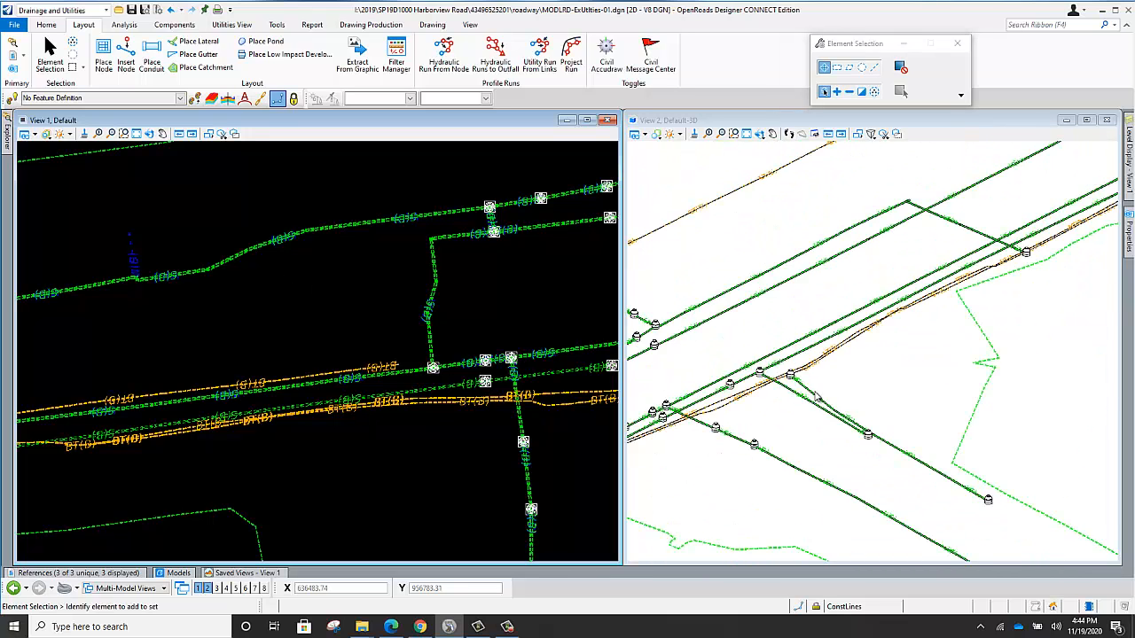
{"action": "scroll", "coordinate": [859, 301], "scroll_direction": "up", "scroll_amount": 4}
{"action": "scroll", "coordinate": [833, 322], "scroll_direction": "up", "scroll_amount": 2}
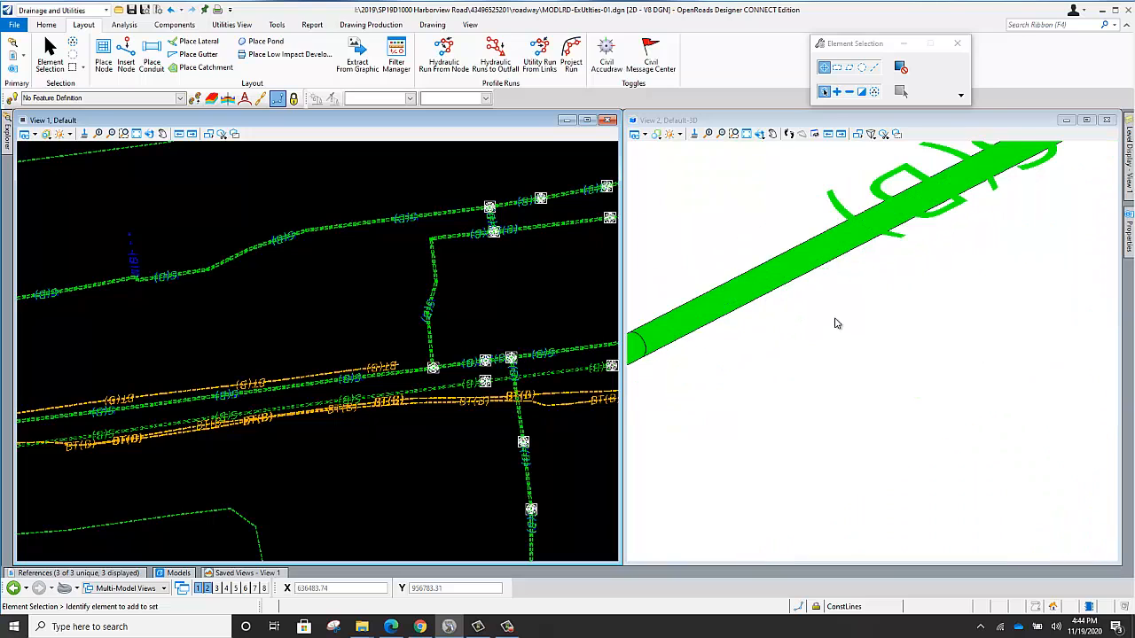
{"action": "scroll", "coordinate": [811, 316], "scroll_direction": "down", "scroll_amount": 2}
{"action": "scroll", "coordinate": [840, 297], "scroll_direction": "down", "scroll_amount": 3}
{"action": "scroll", "coordinate": [828, 303], "scroll_direction": "up", "scroll_amount": 3}
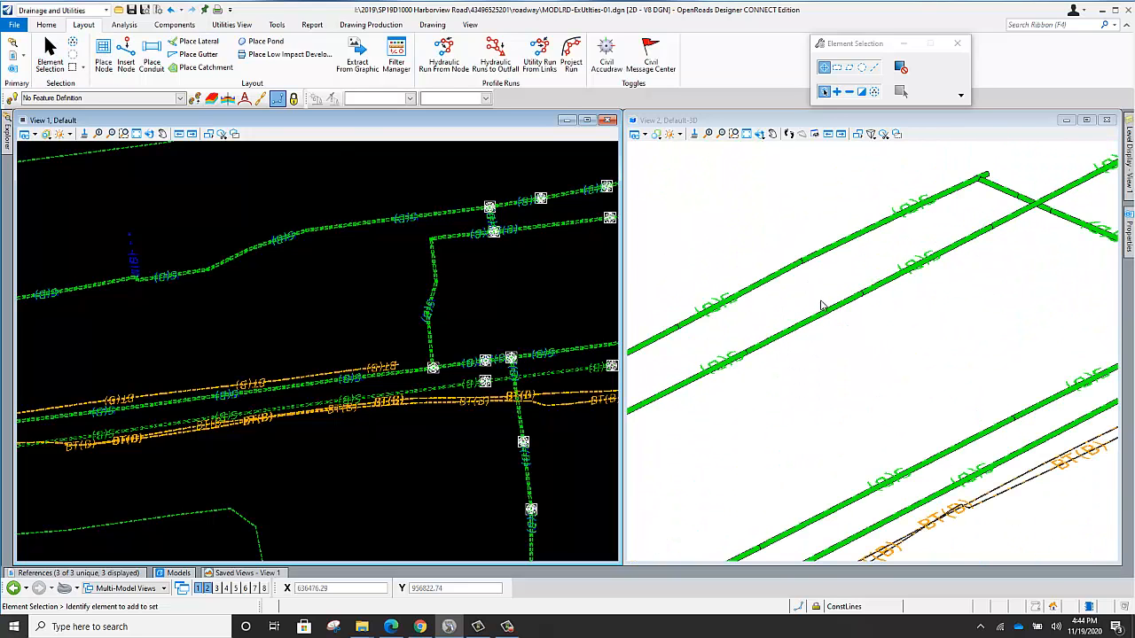
Open the subsurface utility properties of force main segment FM (B)8 and set its diameter to 24 in.
{"action": "left_click", "coordinate": [833, 312]}
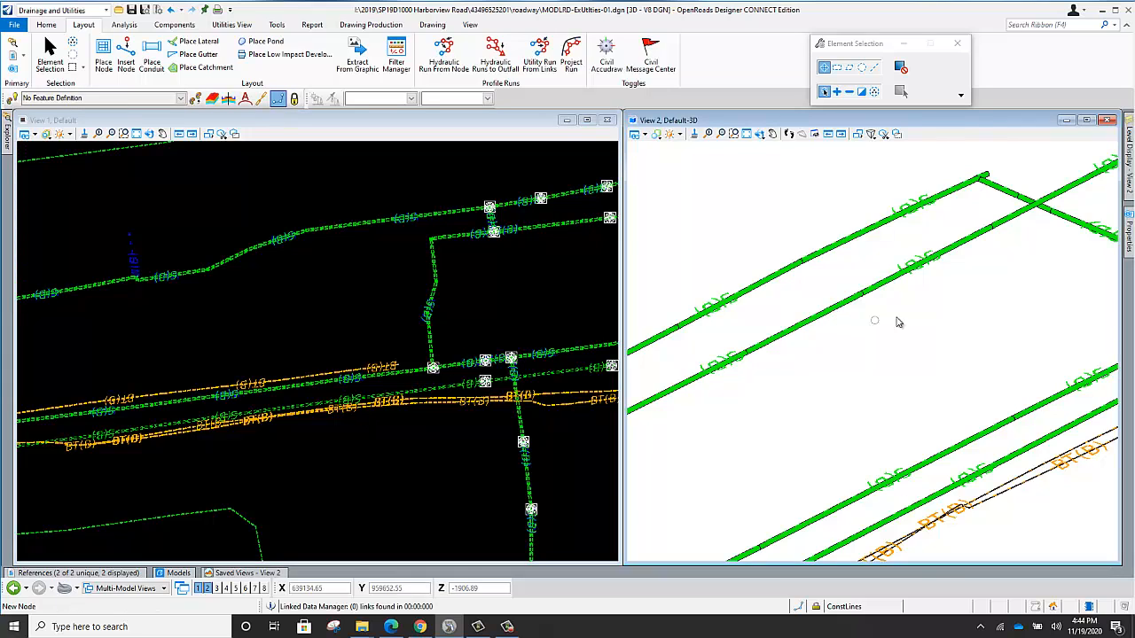
{"action": "left_click", "coordinate": [847, 306]}
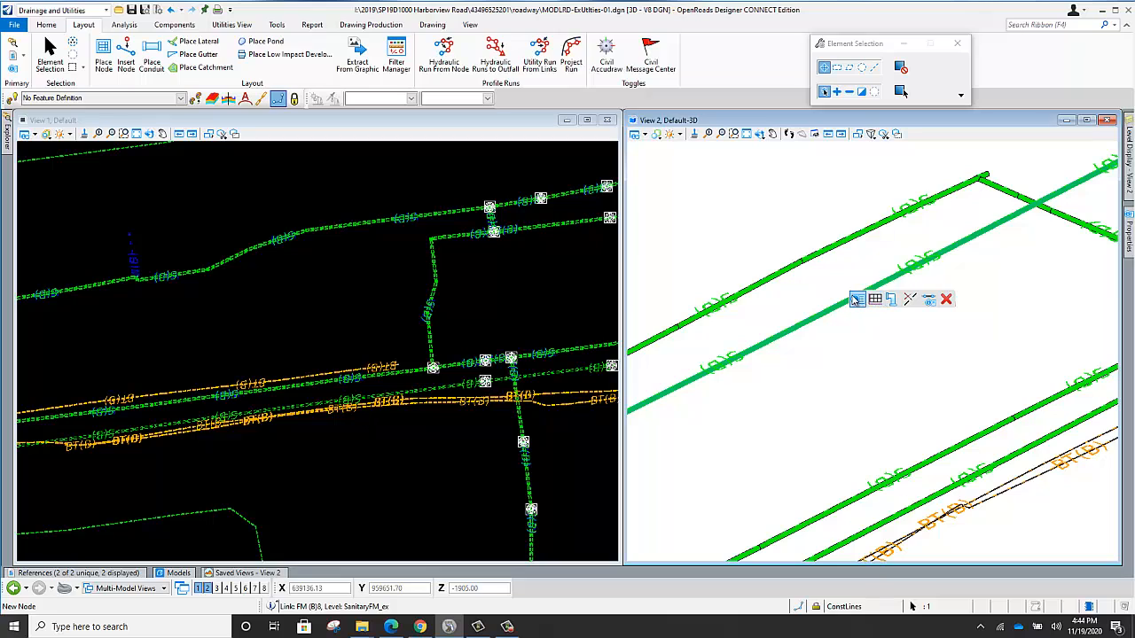
{"action": "mouse_move", "coordinate": [856, 302]}
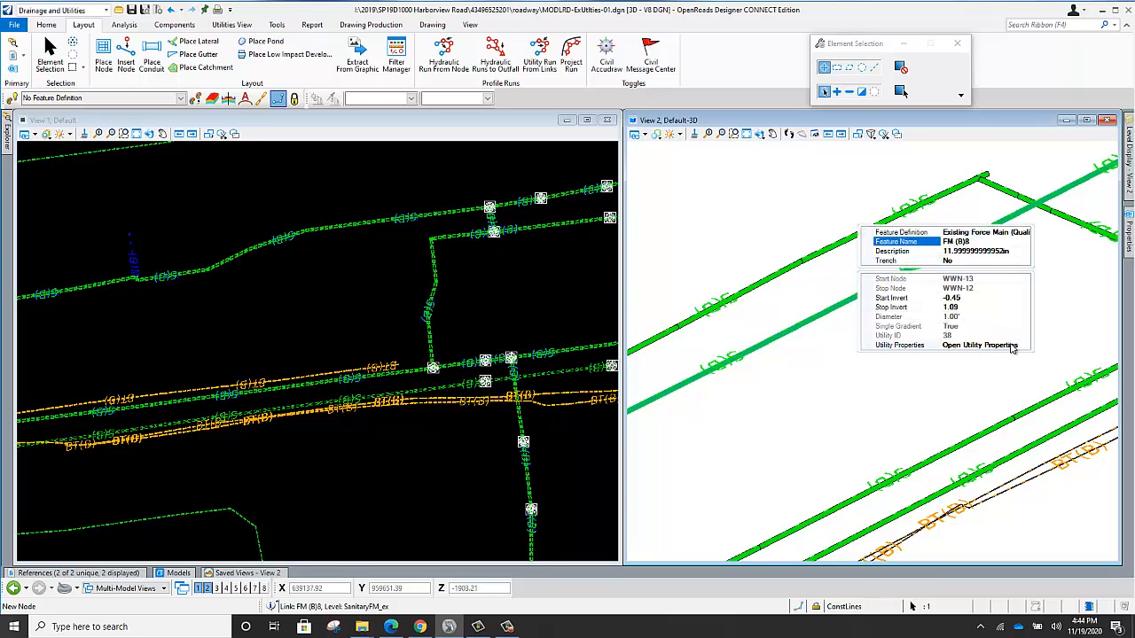
{"action": "left_click", "coordinate": [1020, 346]}
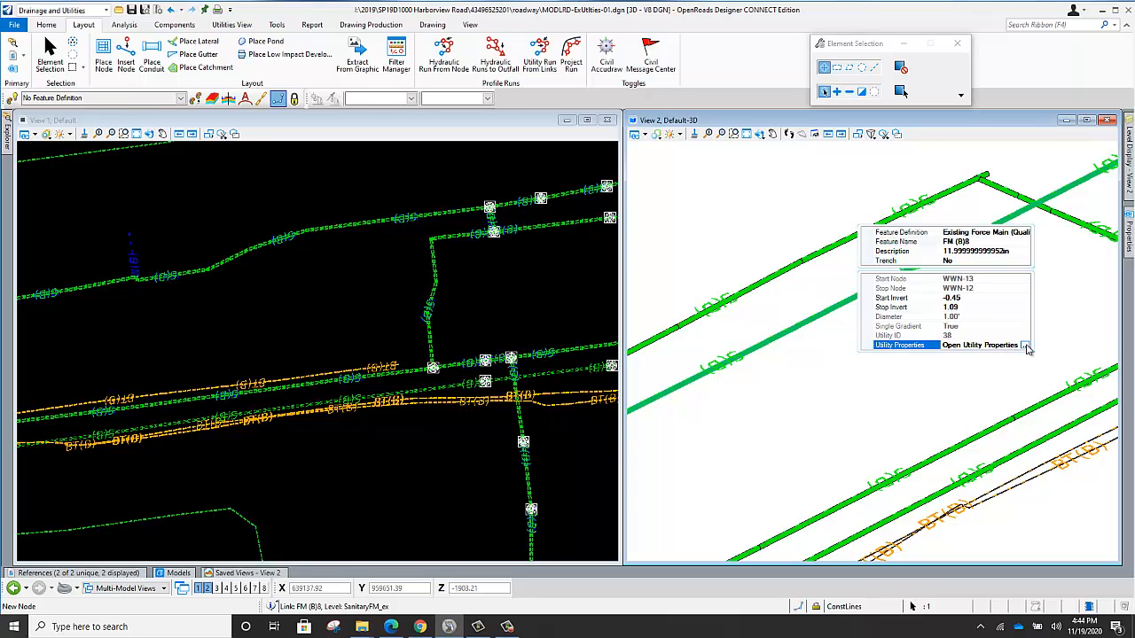
{"action": "left_click", "coordinate": [1025, 345]}
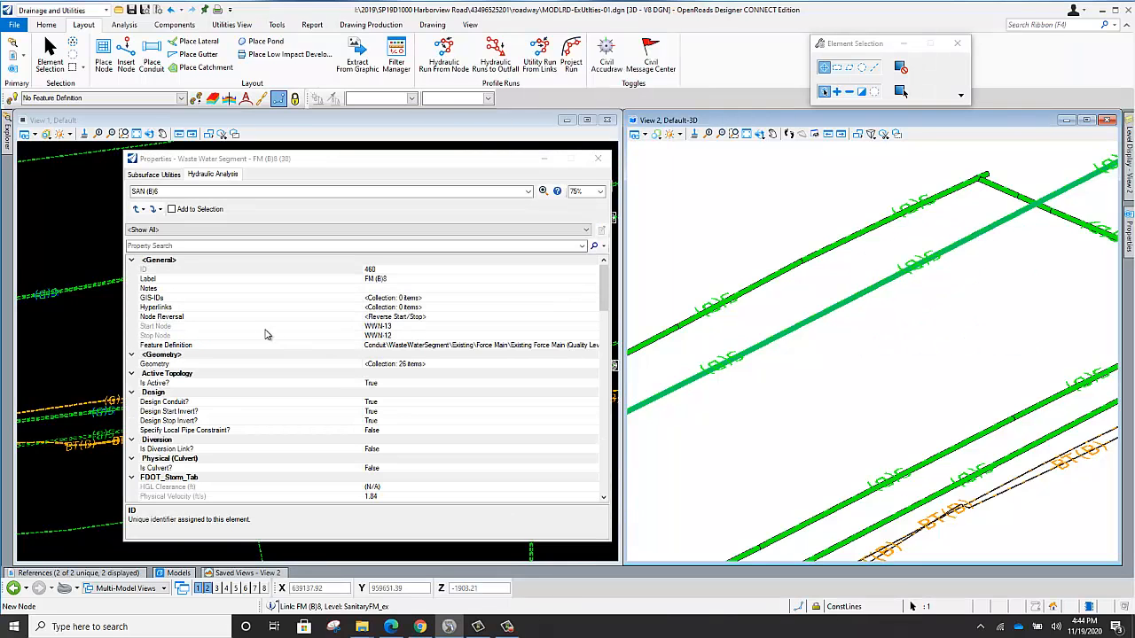
{"action": "left_click", "coordinate": [150, 175]}
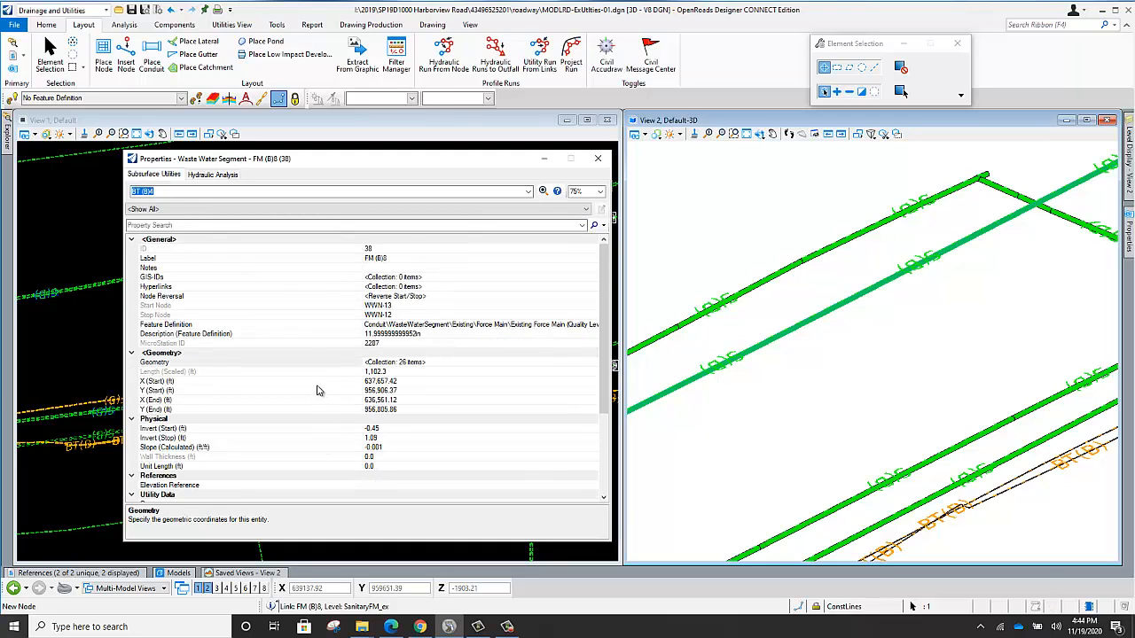
{"action": "scroll", "coordinate": [317, 391], "scroll_direction": "down", "scroll_amount": 4}
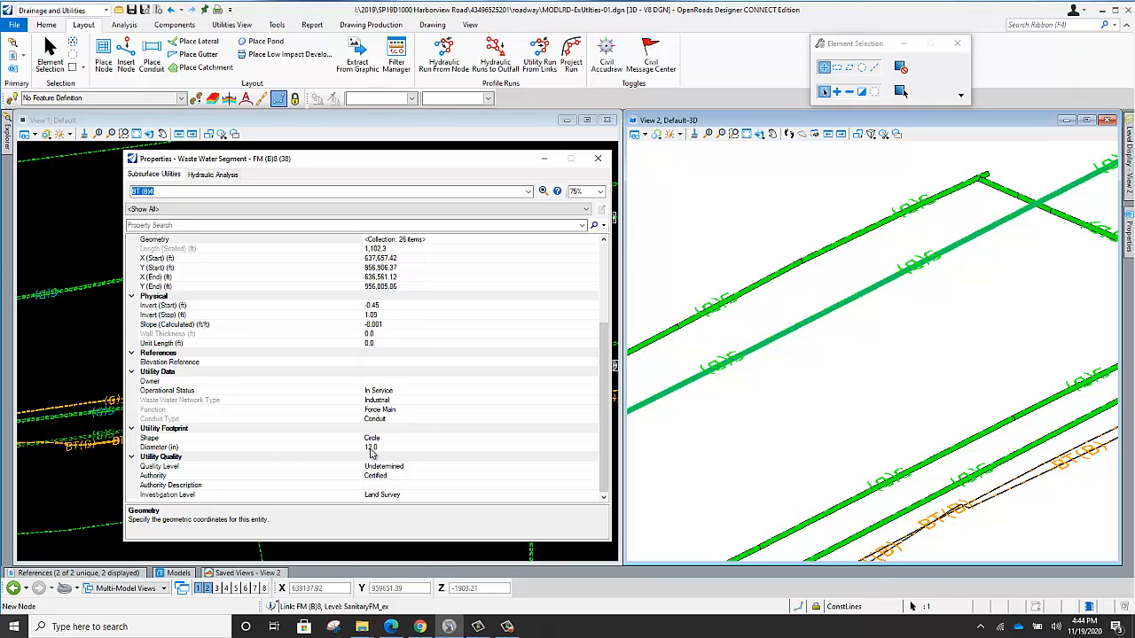
{"action": "left_click", "coordinate": [371, 446]}
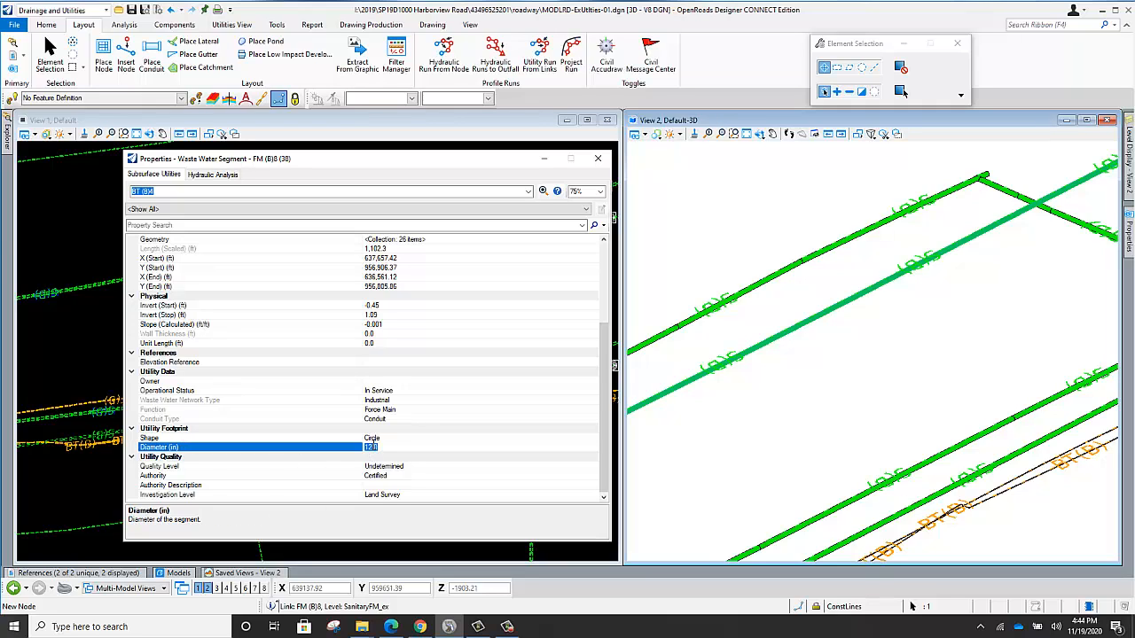
{"action": "type", "text": "24"}
{"action": "key", "text": "Return"}
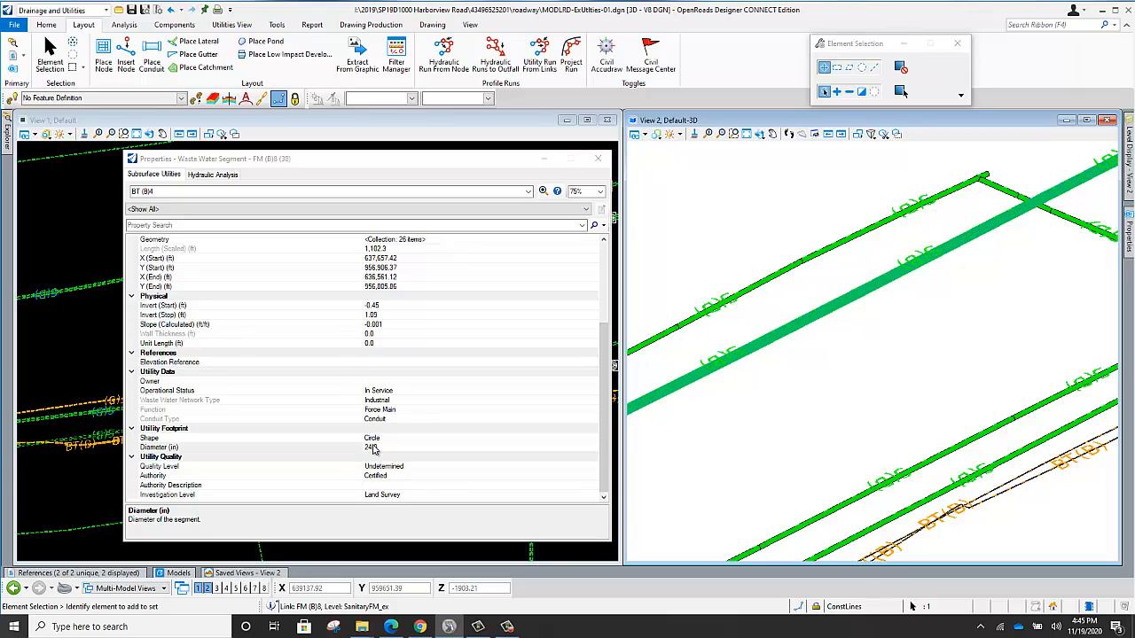
Inspect the resized force main against the neighbouring conduits and manholes in the 3D model.
{"action": "scroll", "coordinate": [846, 382], "scroll_direction": "down", "scroll_amount": 3}
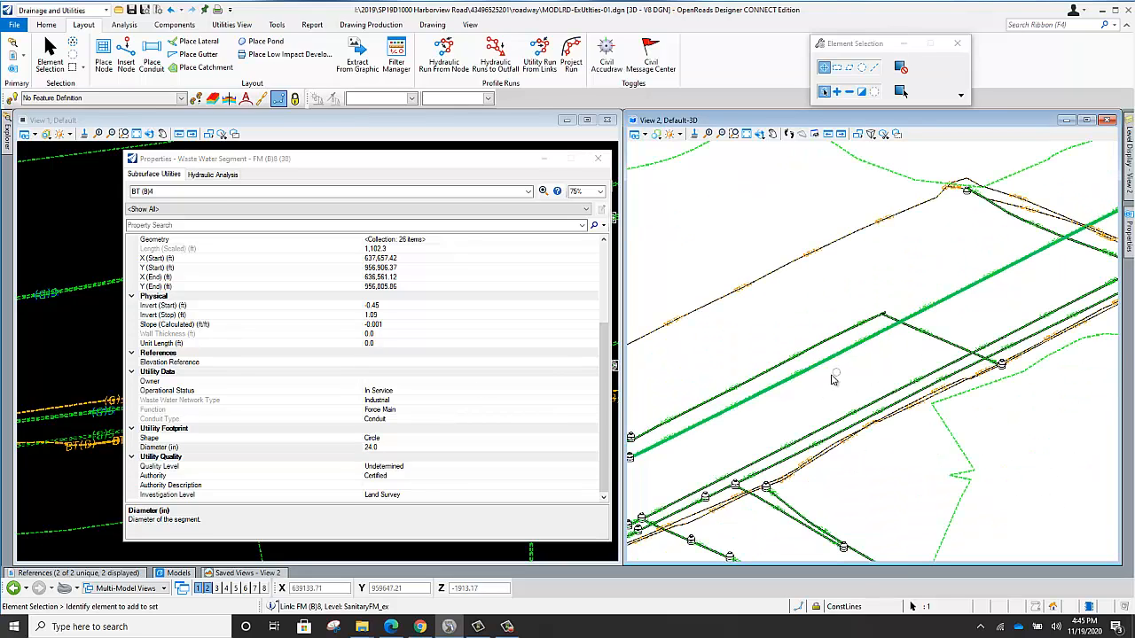
{"action": "scroll", "coordinate": [869, 289], "scroll_direction": "down", "scroll_amount": 2}
{"action": "scroll", "coordinate": [826, 335], "scroll_direction": "up", "scroll_amount": 3}
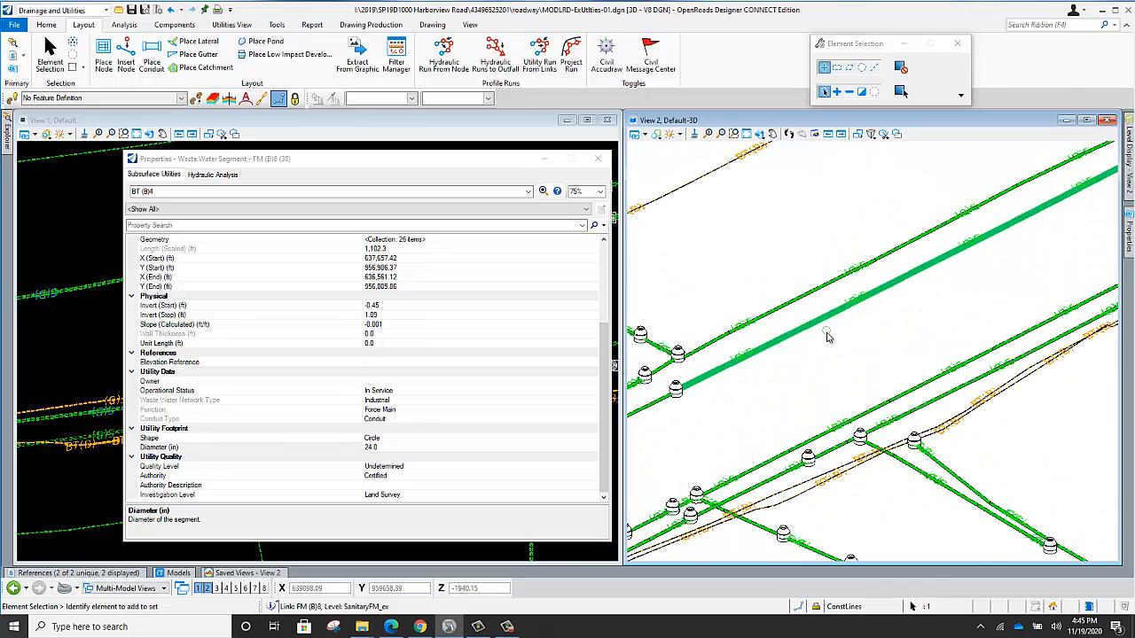
{"action": "scroll", "coordinate": [854, 346], "scroll_direction": "down", "scroll_amount": 1}
{"action": "scroll", "coordinate": [790, 366], "scroll_direction": "up", "scroll_amount": 2}
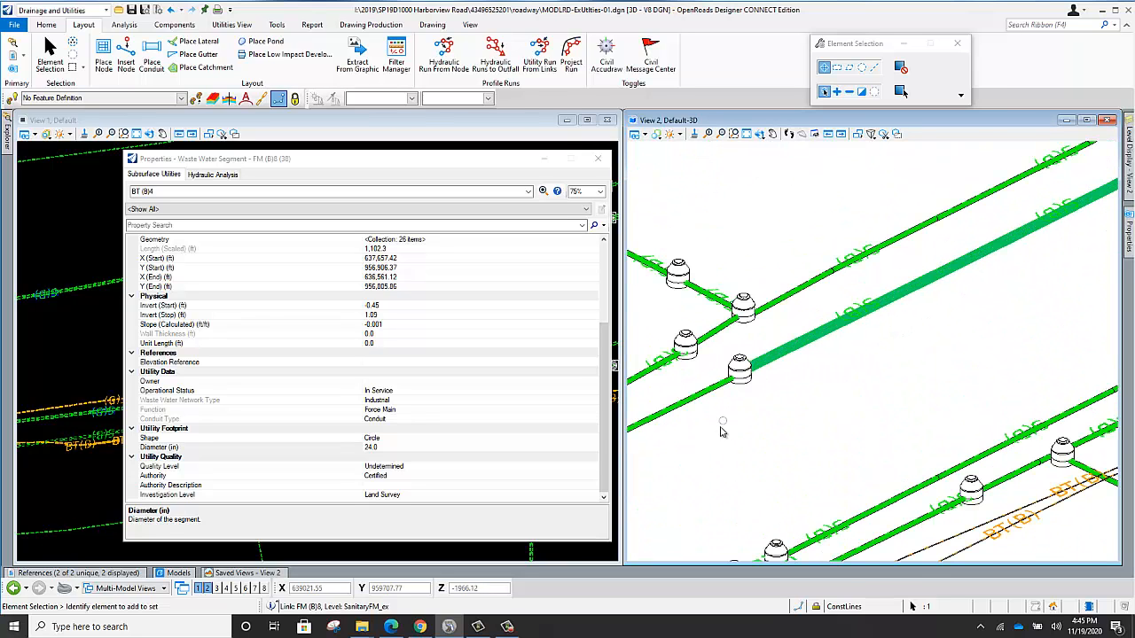